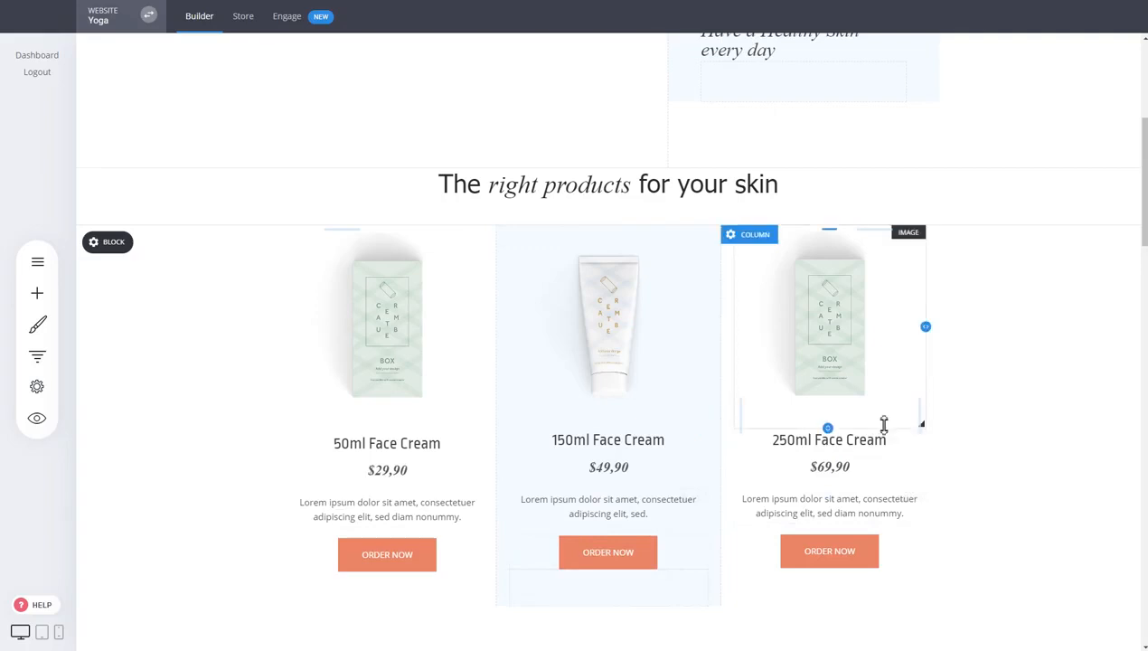
Open the Checkout step's page from the funnel's list of steps.
{"action": "scroll", "coordinate": [1000, 449], "scroll_direction": "up", "scroll_amount": 3}
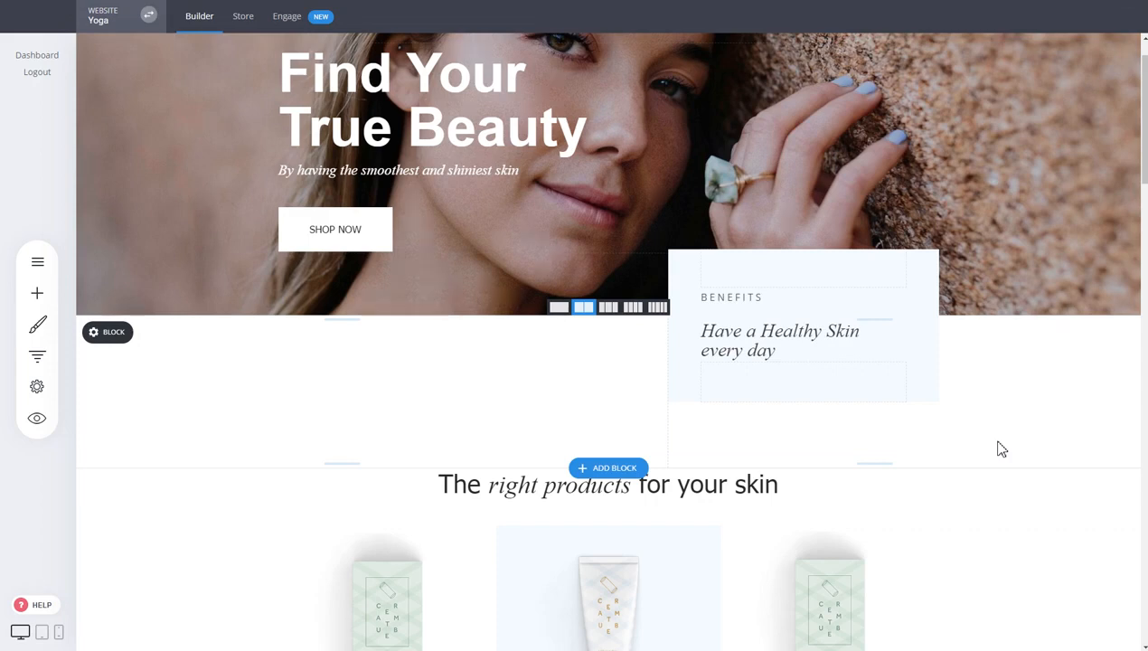
{"action": "scroll", "coordinate": [1002, 449], "scroll_direction": "up", "scroll_amount": 1}
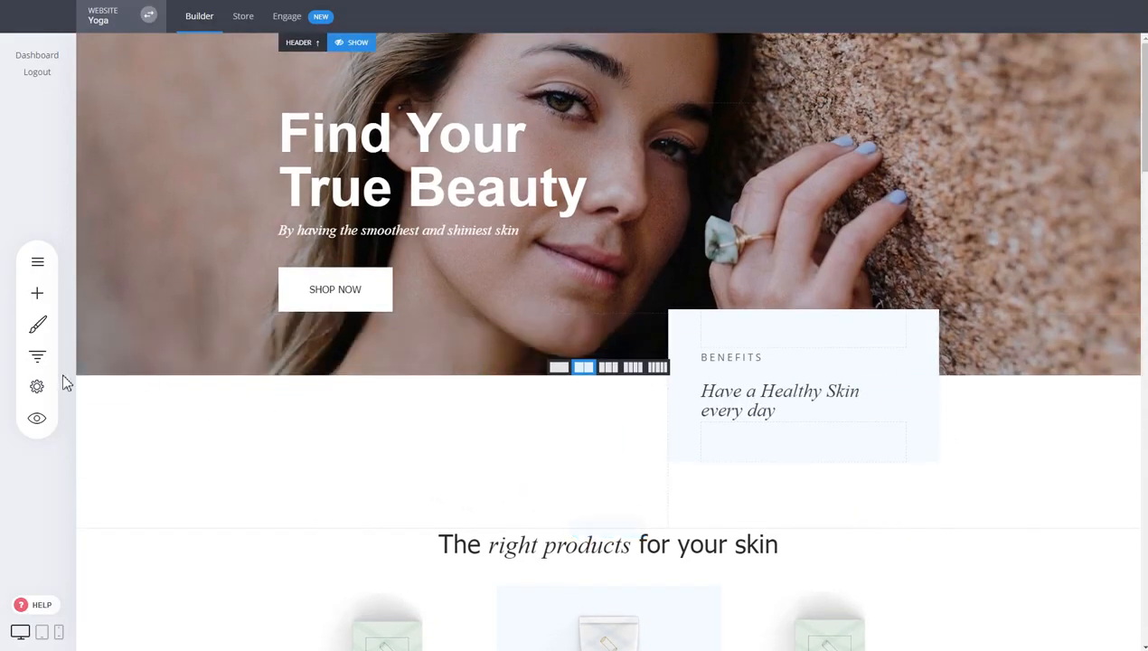
{"action": "left_click", "coordinate": [37, 361]}
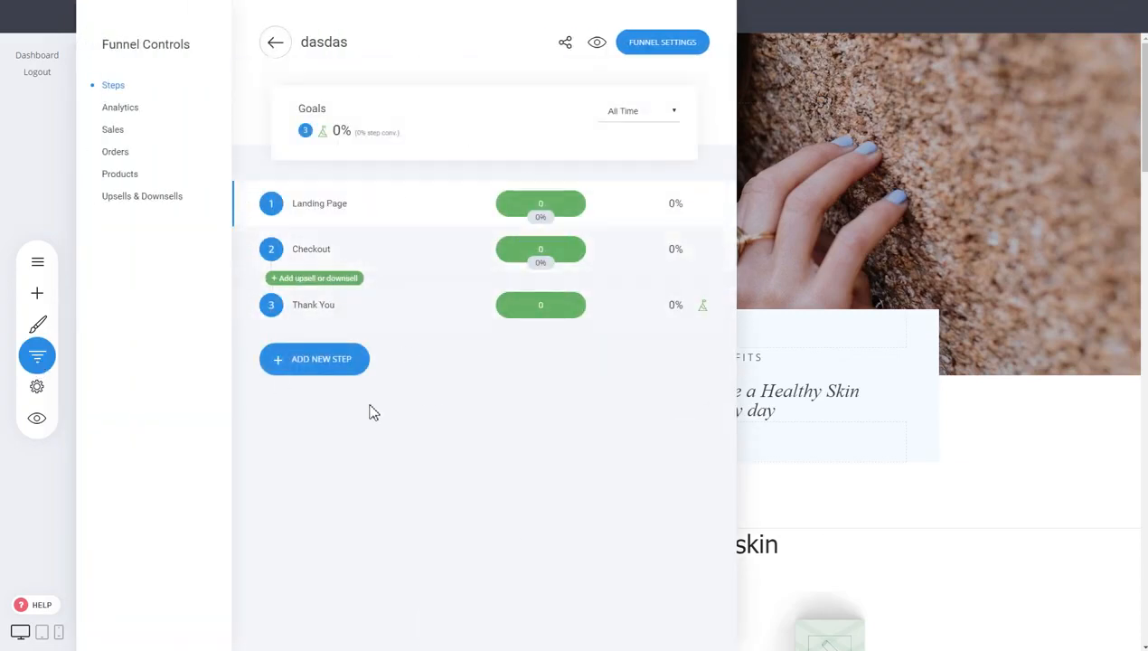
{"action": "left_click", "coordinate": [317, 254]}
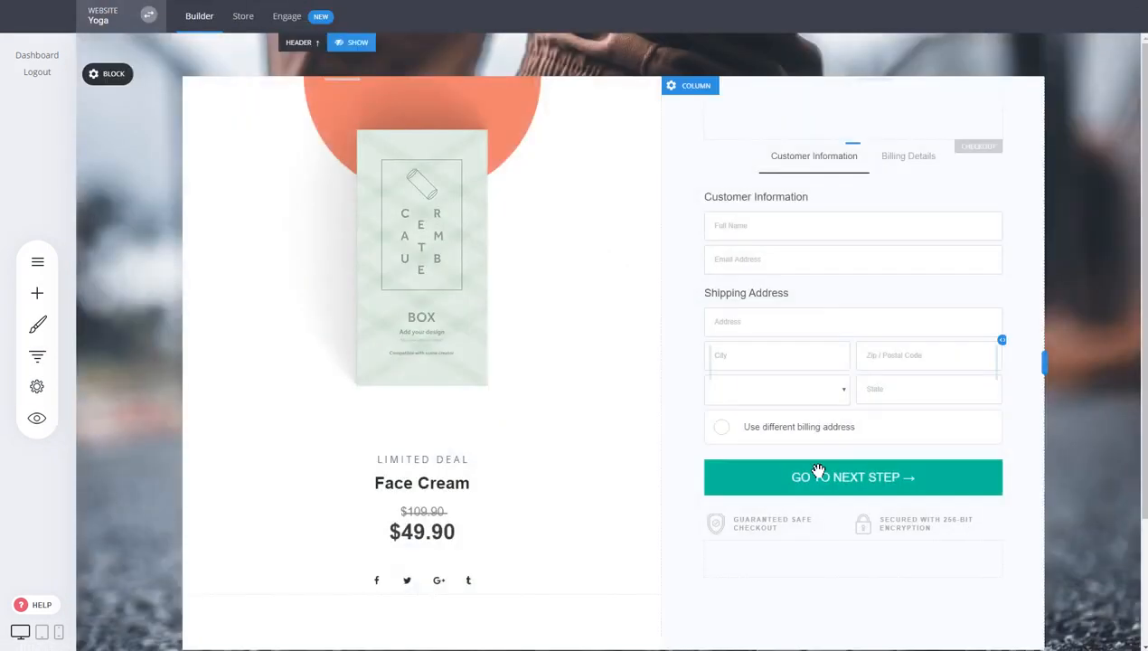
Start adding an upsell or downsell after the funnel's Checkout step, choosing a page instead of a popup.
{"action": "left_click", "coordinate": [37, 359]}
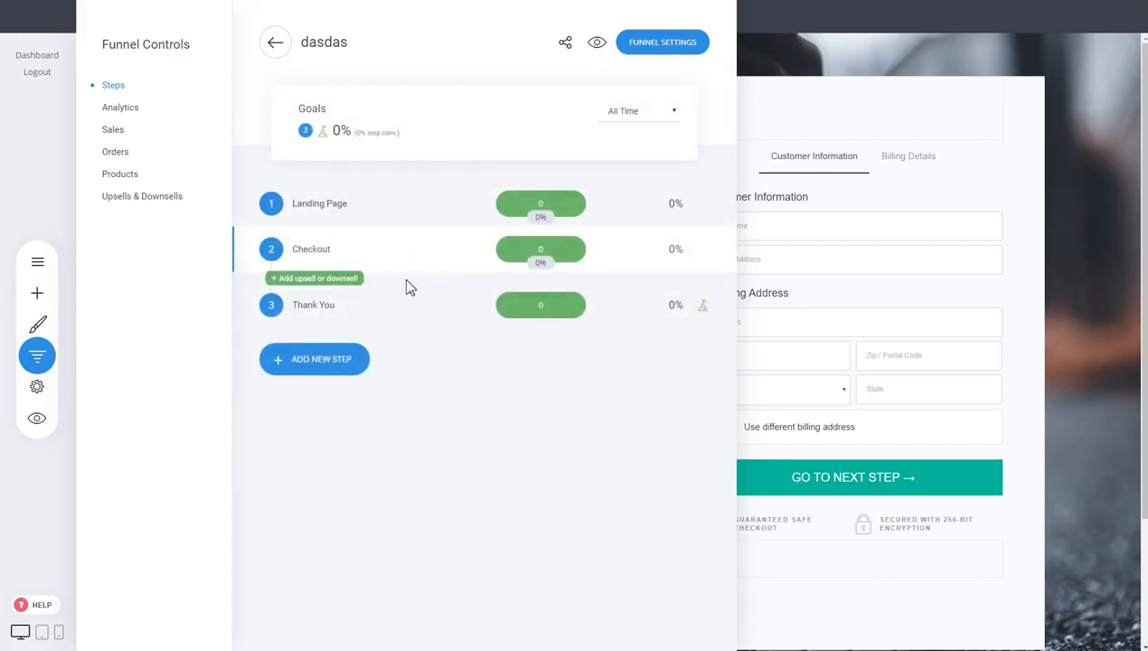
{"action": "left_click", "coordinate": [345, 286]}
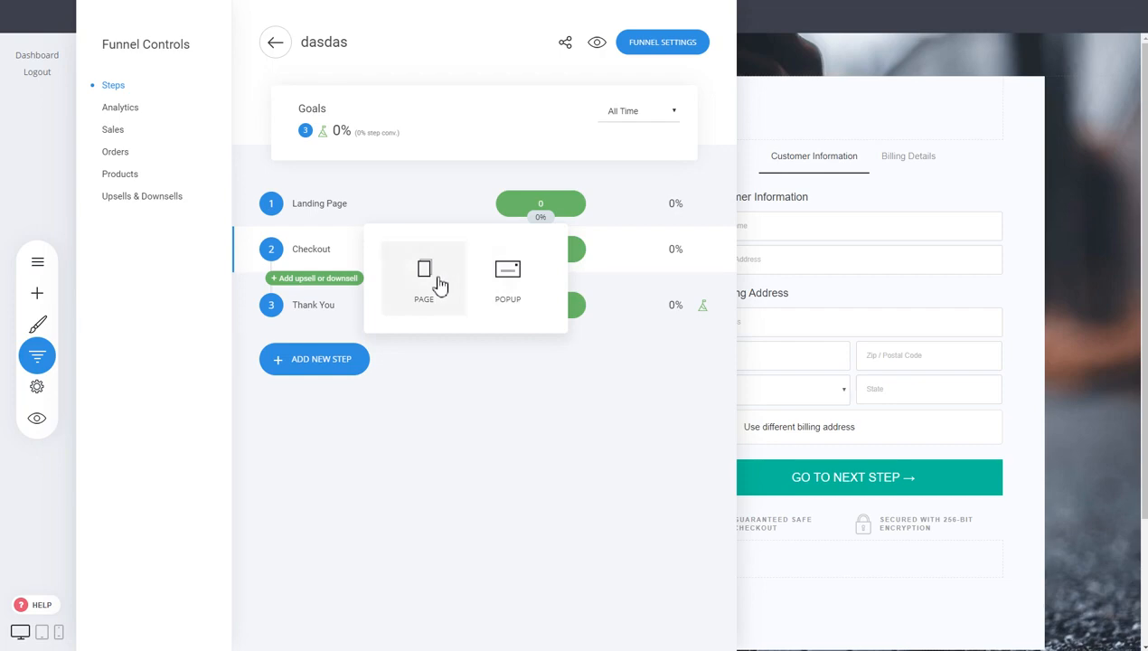
{"action": "left_click", "coordinate": [425, 287]}
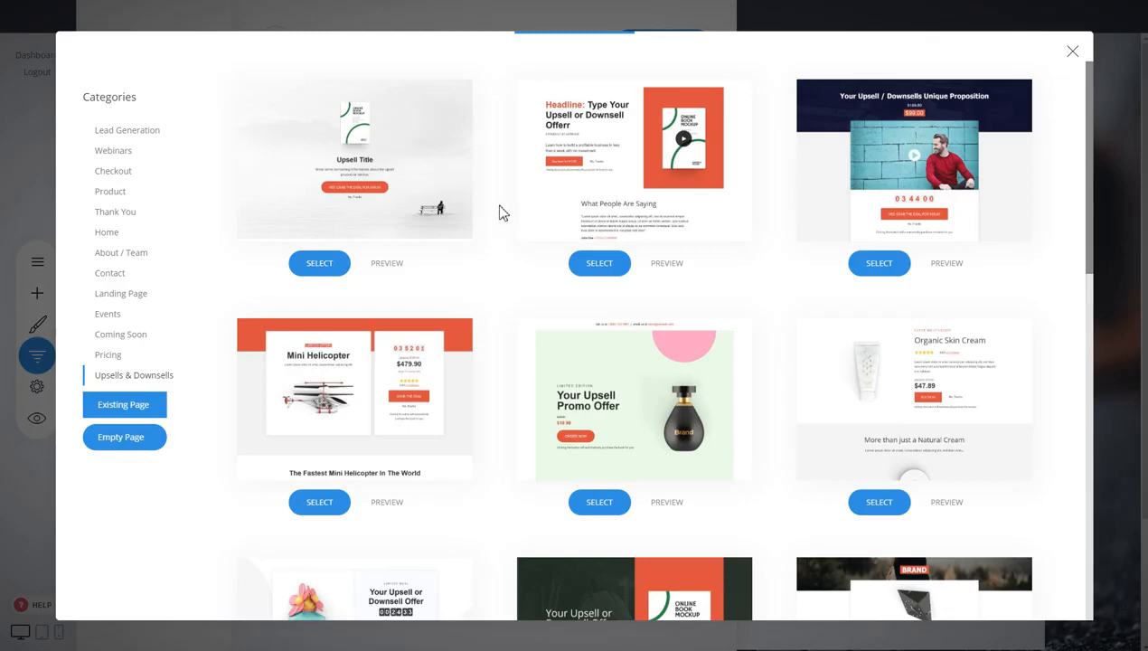
Choose the Upsell Product Title template with the BRAND header and add it as a page named Upsell.
{"action": "scroll", "coordinate": [503, 213], "scroll_direction": "down", "scroll_amount": 3}
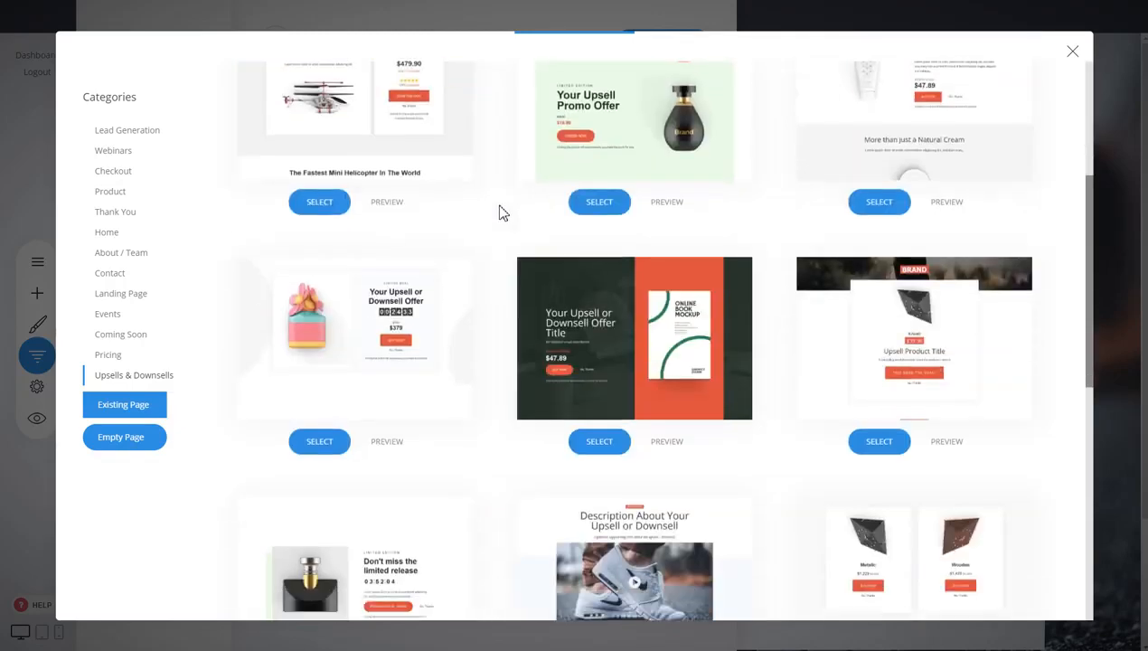
{"action": "scroll", "coordinate": [504, 212], "scroll_direction": "down", "scroll_amount": 3}
{"action": "scroll", "coordinate": [503, 212], "scroll_direction": "down", "scroll_amount": 3}
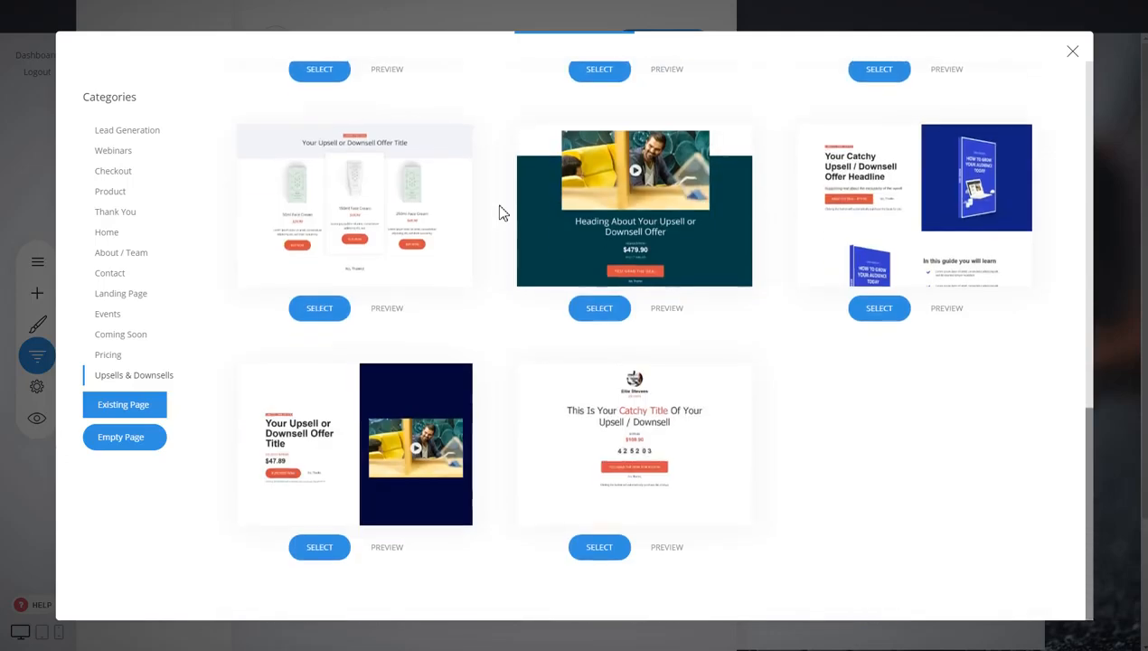
{"action": "scroll", "coordinate": [503, 213], "scroll_direction": "up", "scroll_amount": 10}
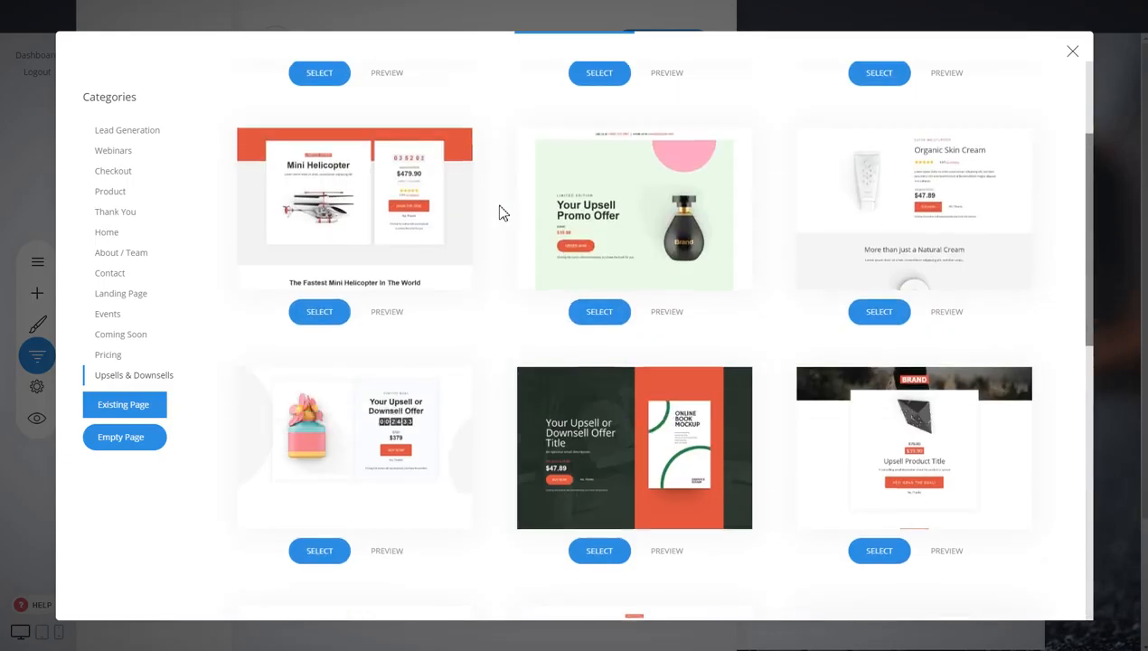
{"action": "scroll", "coordinate": [854, 105], "scroll_direction": "up", "scroll_amount": 2}
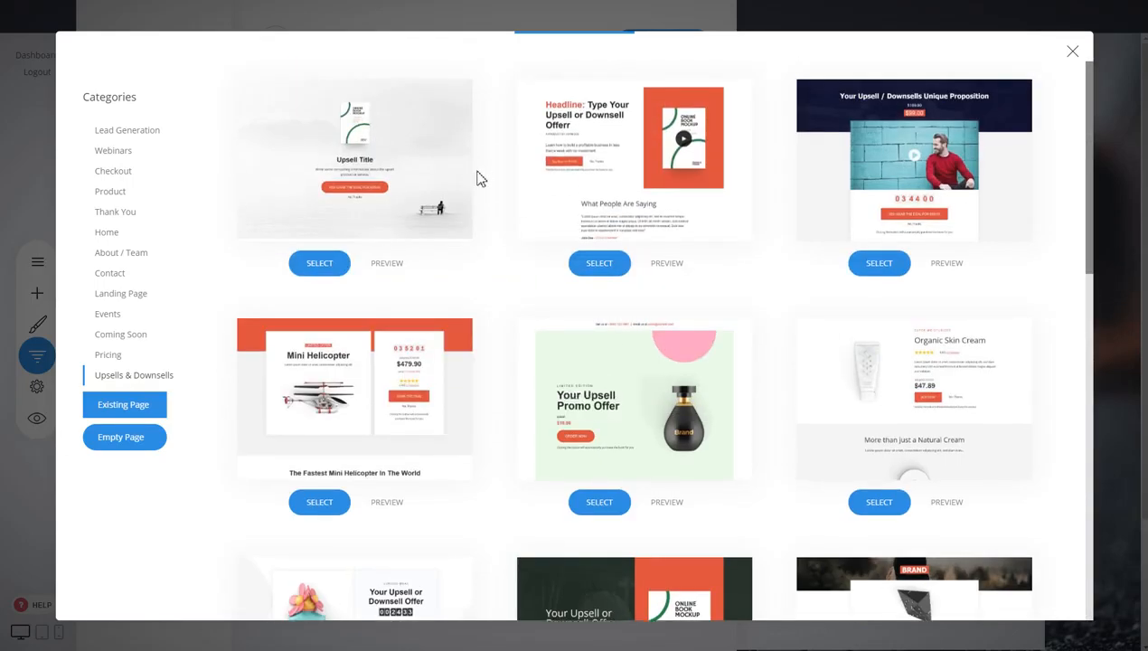
{"action": "scroll", "coordinate": [487, 331], "scroll_direction": "down", "scroll_amount": 2}
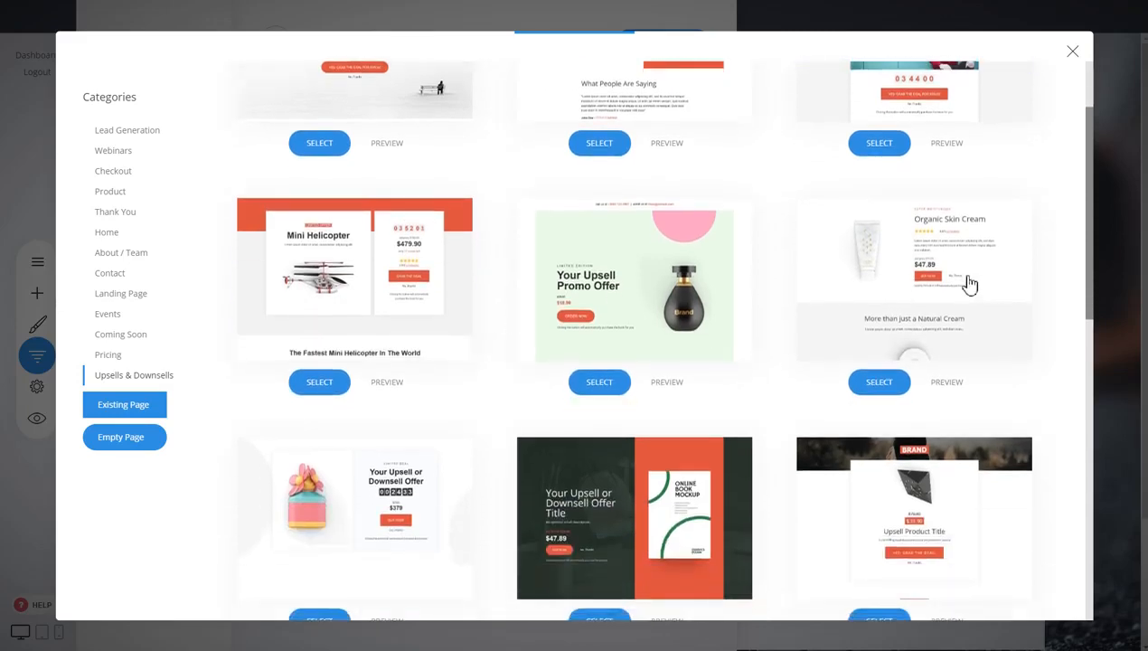
{"action": "scroll", "coordinate": [795, 271], "scroll_direction": "down", "scroll_amount": 4}
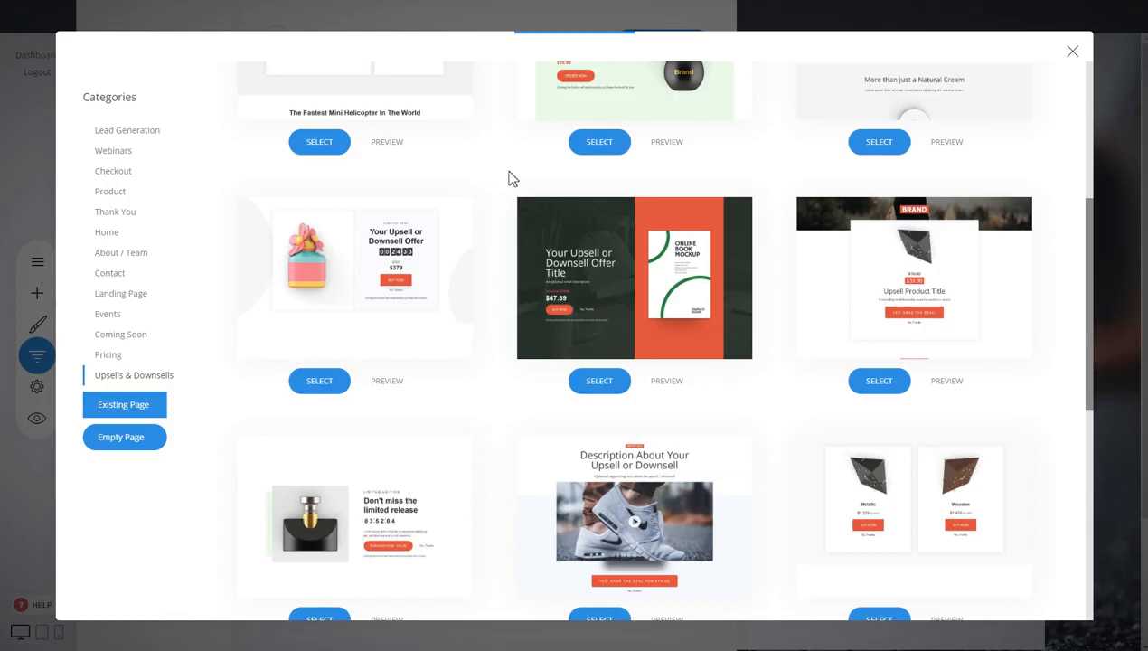
{"action": "scroll", "coordinate": [506, 178], "scroll_direction": "up", "scroll_amount": 4}
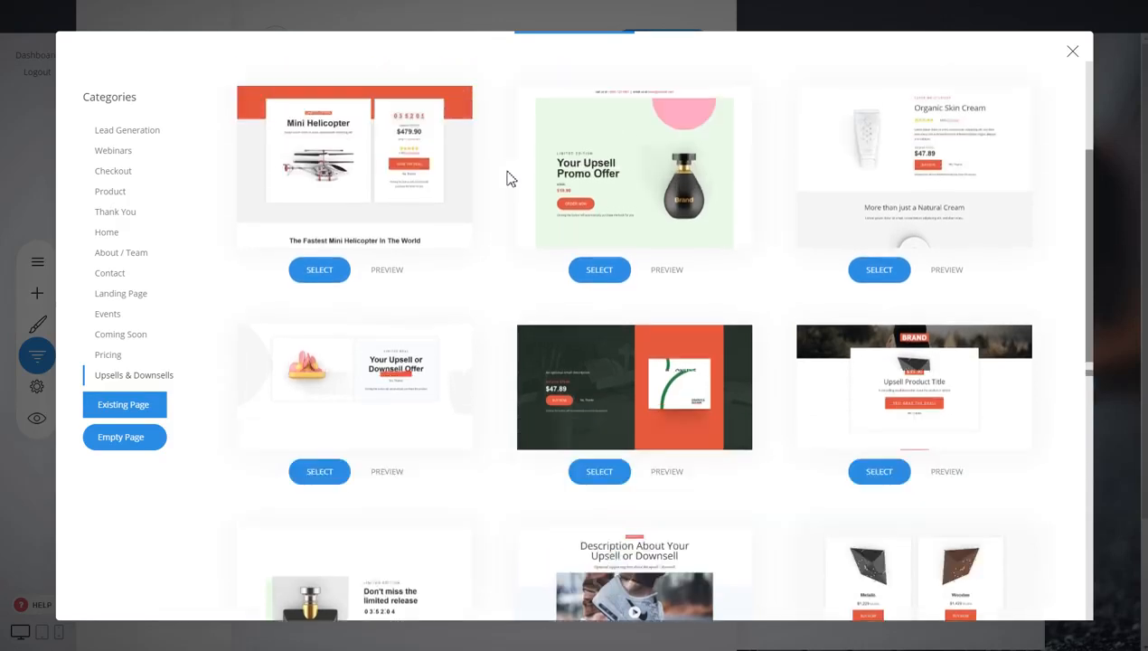
{"action": "scroll", "coordinate": [863, 259], "scroll_direction": "down", "scroll_amount": 2}
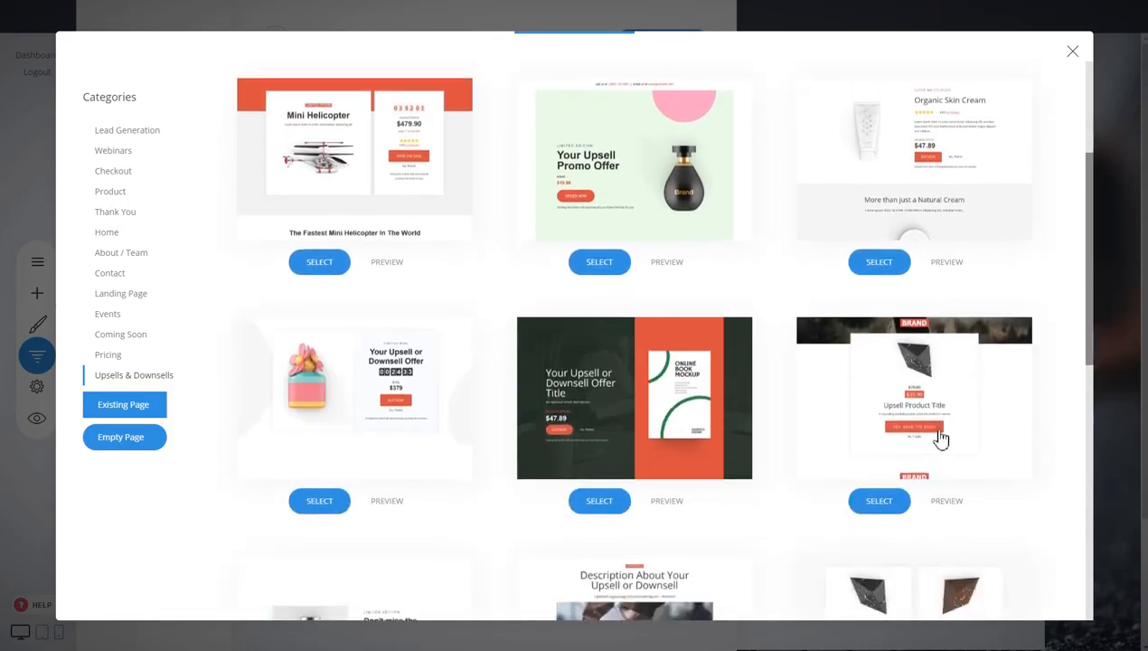
{"action": "left_click", "coordinate": [893, 503]}
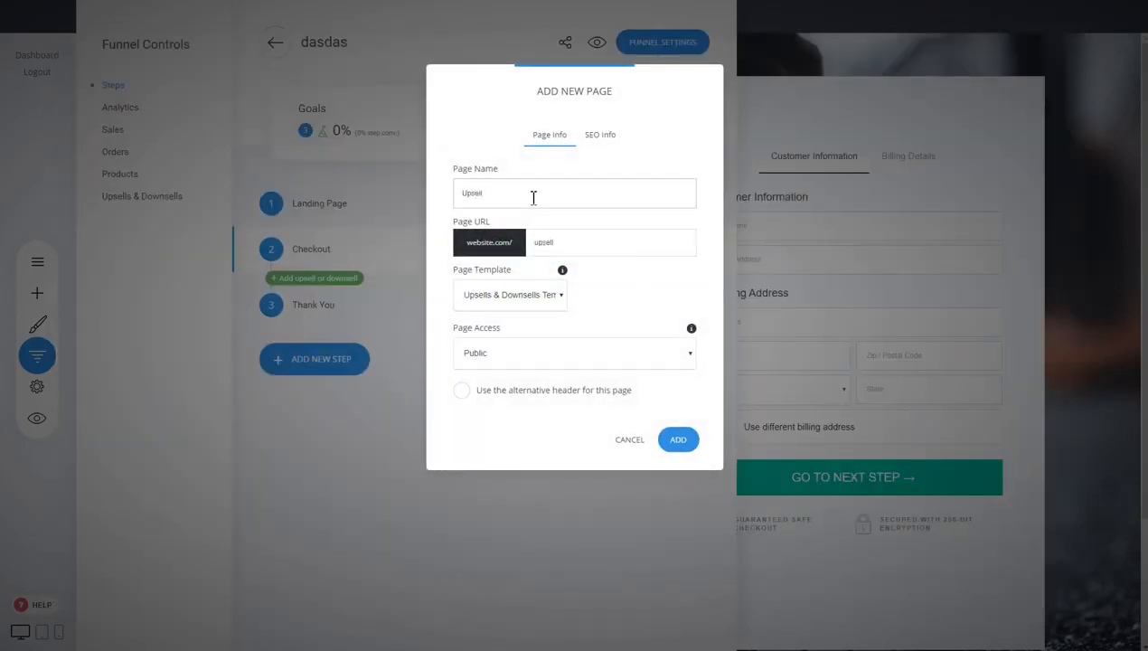
{"action": "left_click", "coordinate": [678, 439]}
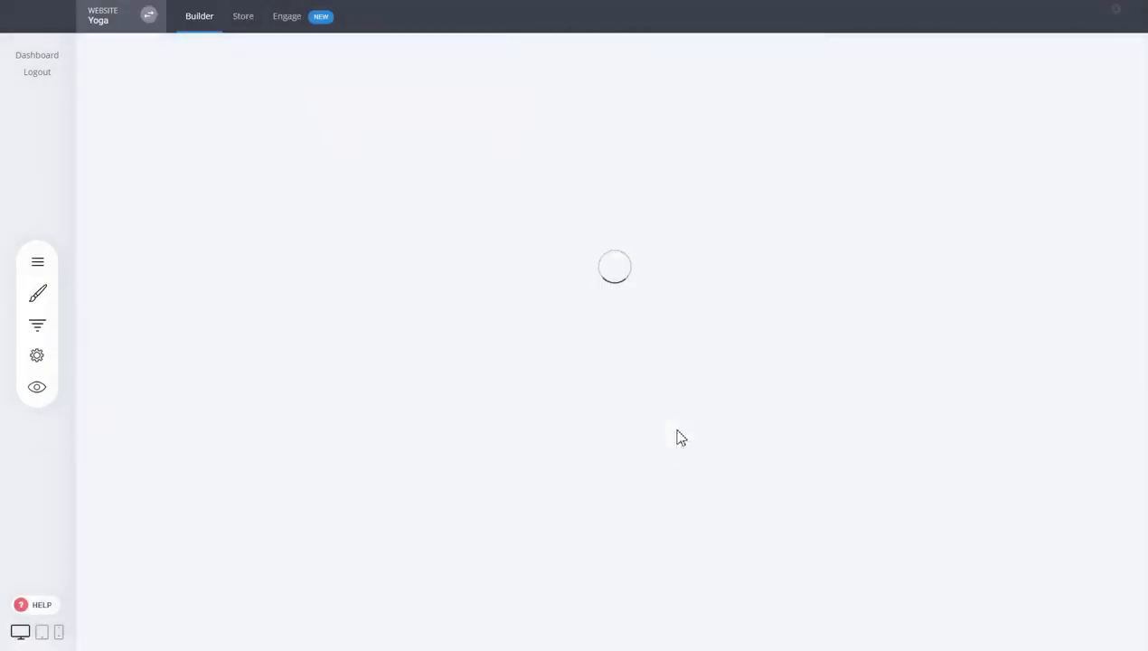
Hide the site header and footer on the new upsell page.
{"action": "left_click", "coordinate": [272, 120]}
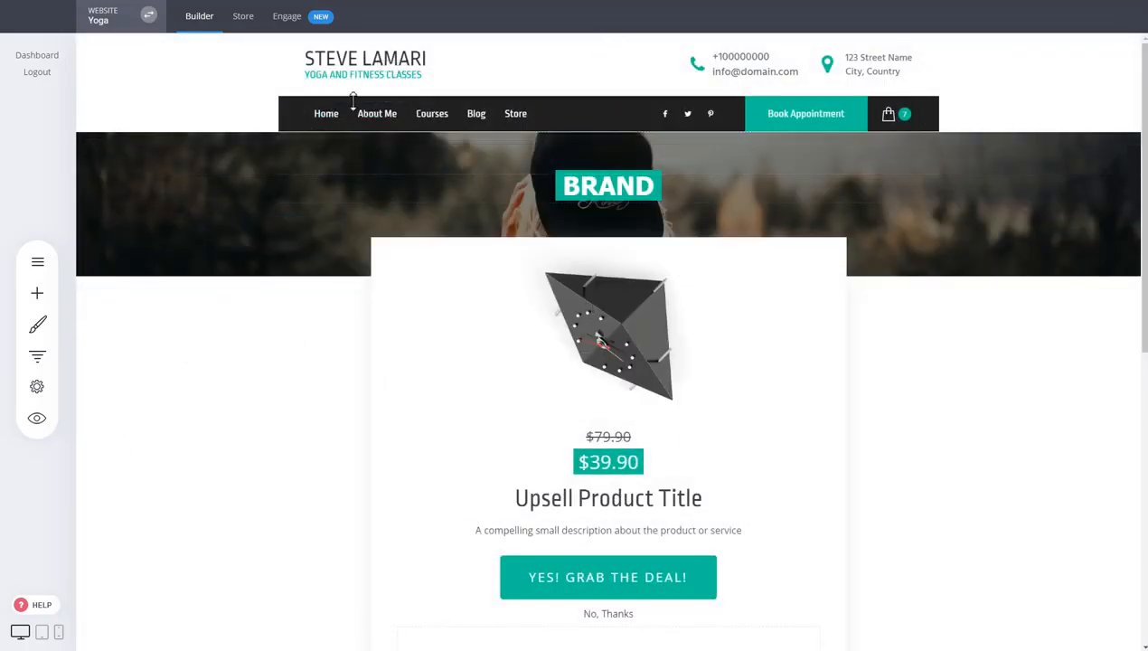
{"action": "scroll", "coordinate": [889, 258], "scroll_direction": "down", "scroll_amount": 7}
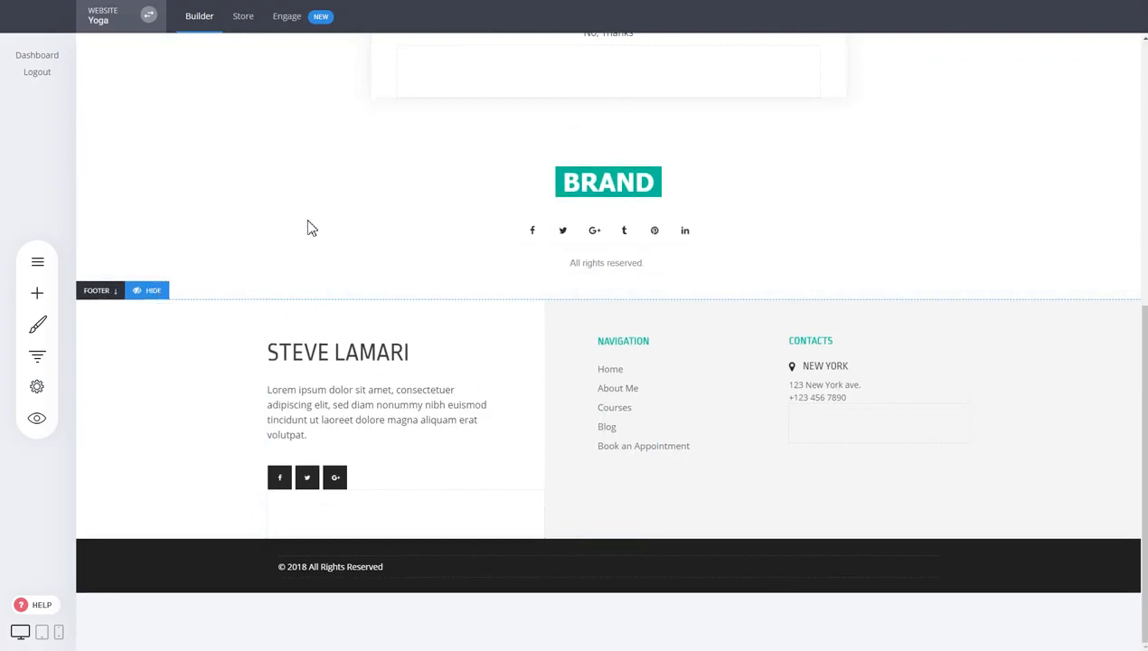
{"action": "scroll", "coordinate": [307, 227], "scroll_direction": "up", "scroll_amount": 8}
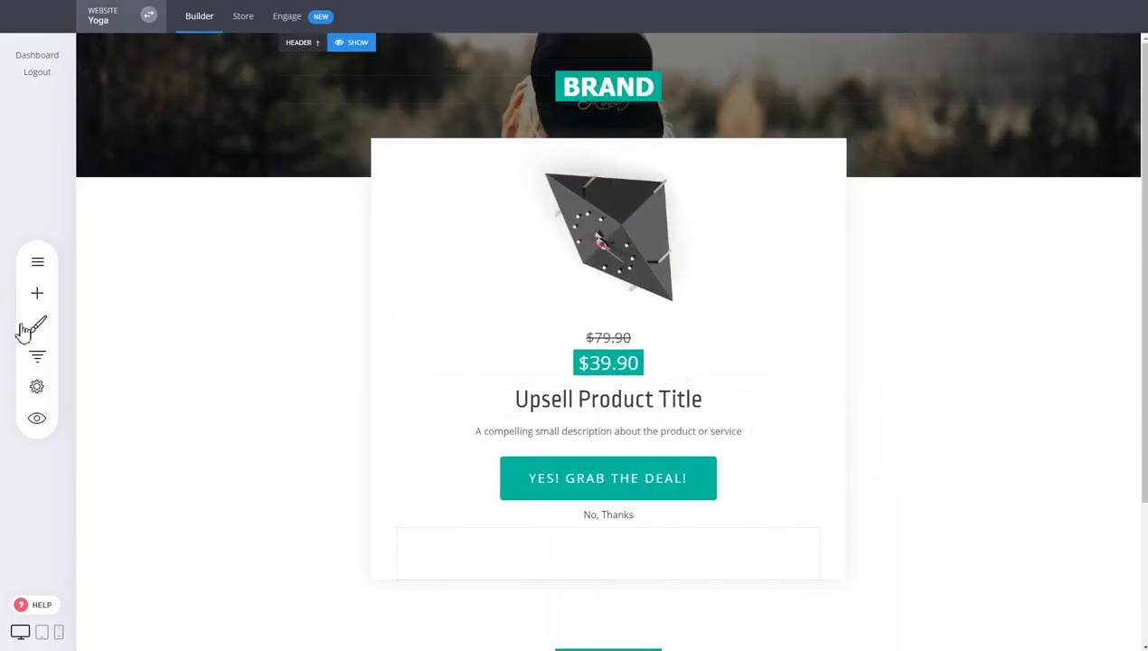
{"action": "left_click", "coordinate": [626, 488]}
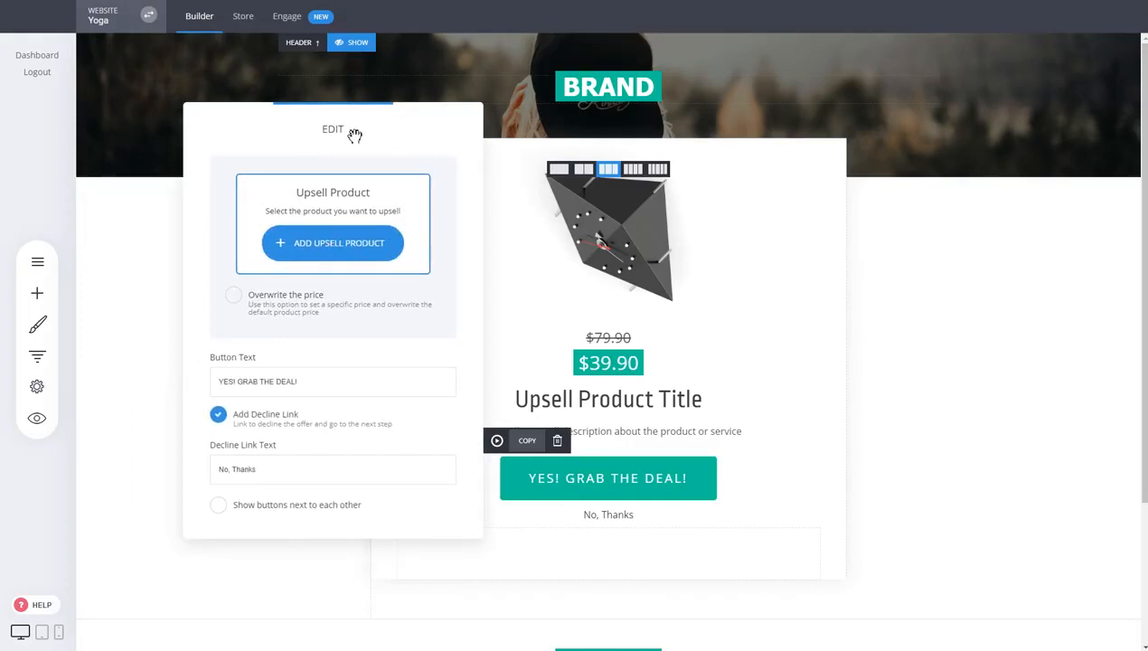
{"action": "left_click", "coordinate": [741, 412]}
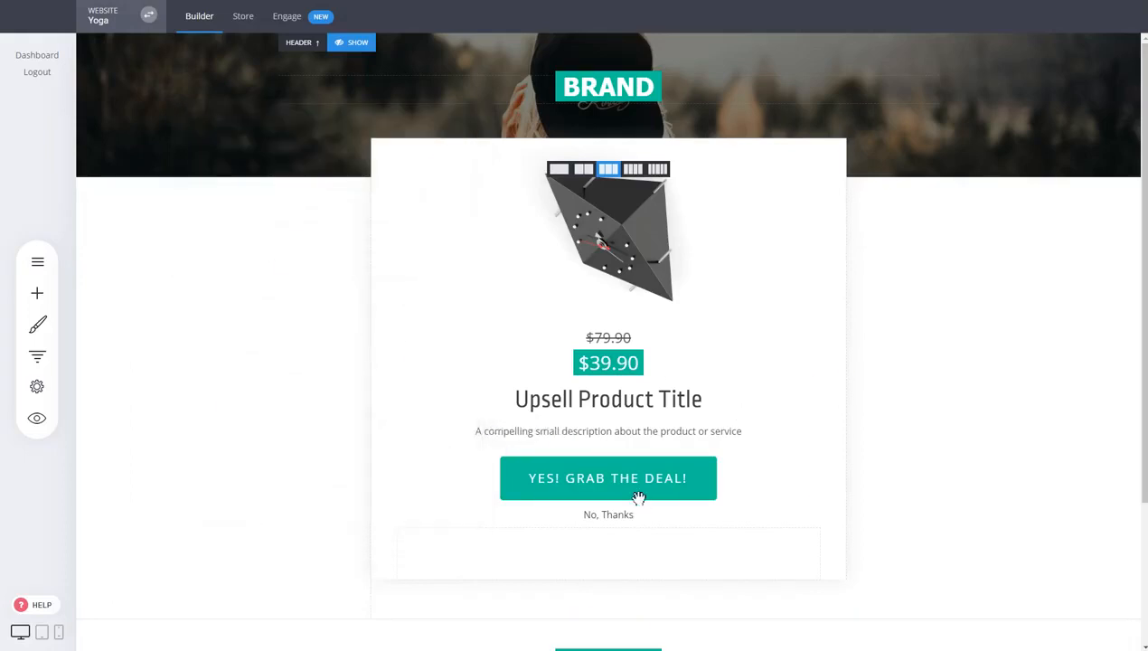
{"action": "left_click", "coordinate": [639, 490]}
{"action": "left_click", "coordinate": [782, 496]}
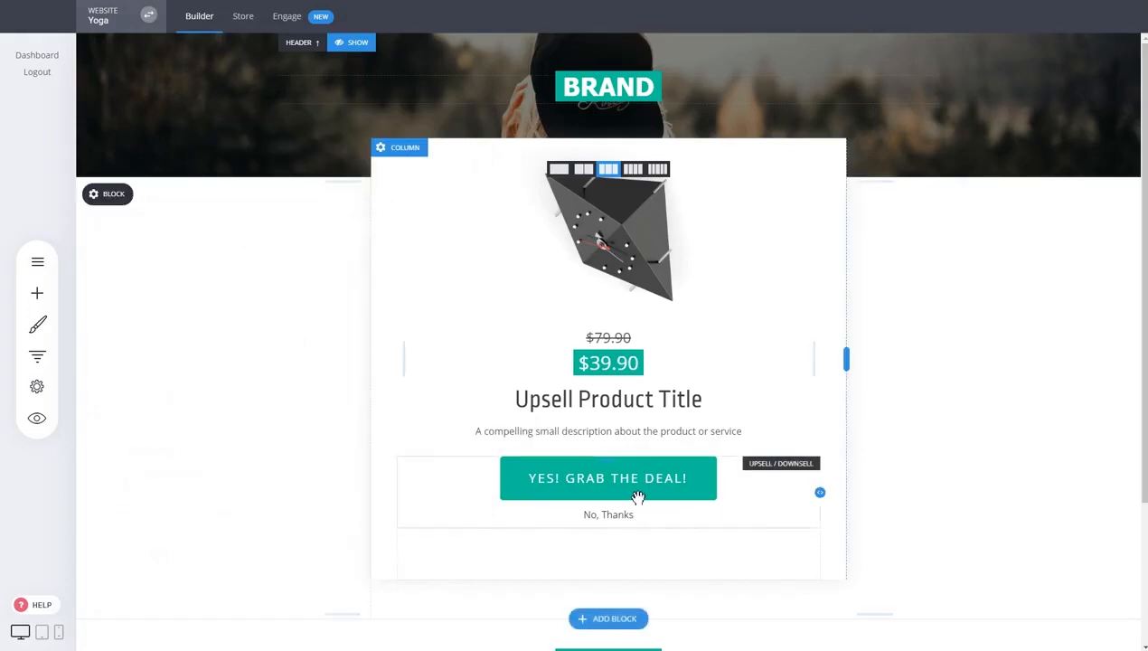
Assign Yoga for Newbies as the upsell product of the YES! GRAB THE DEAL! button.
{"action": "left_click", "coordinate": [553, 481]}
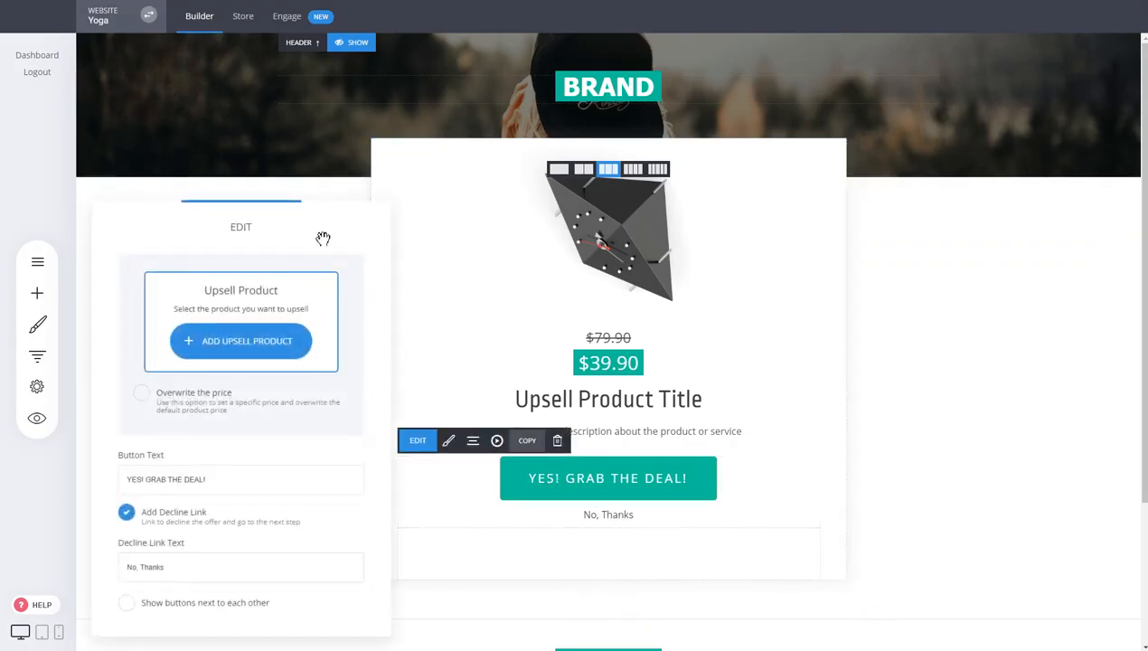
{"action": "left_click_drag", "start_coordinate": [320, 236], "coordinate": [342, 178]}
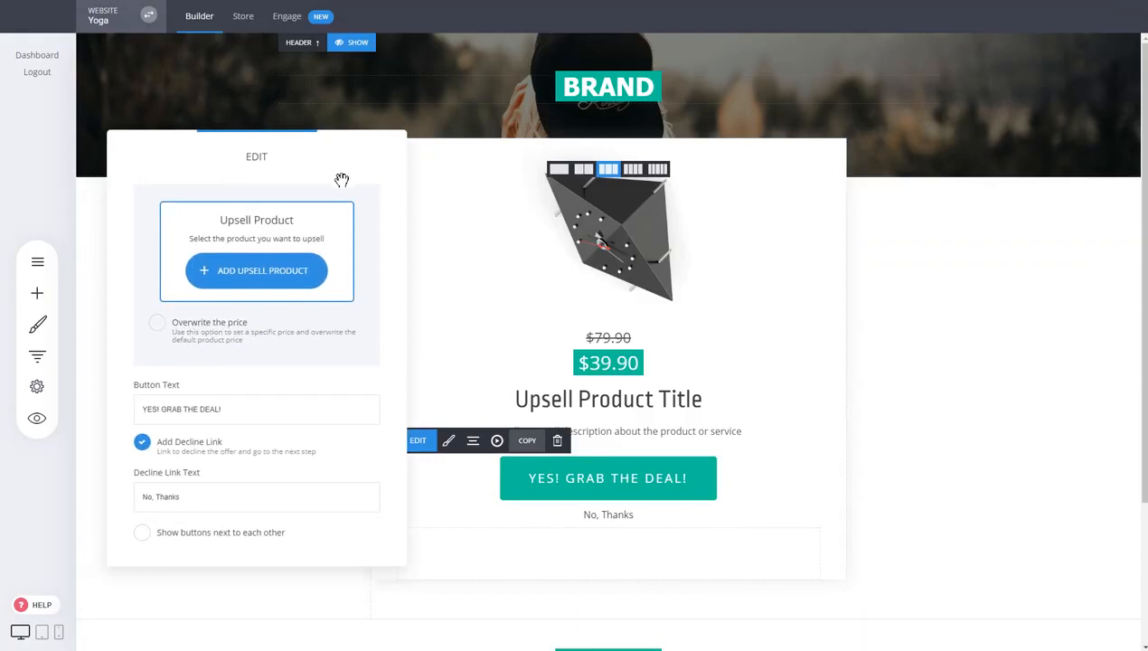
{"action": "left_click", "coordinate": [287, 286]}
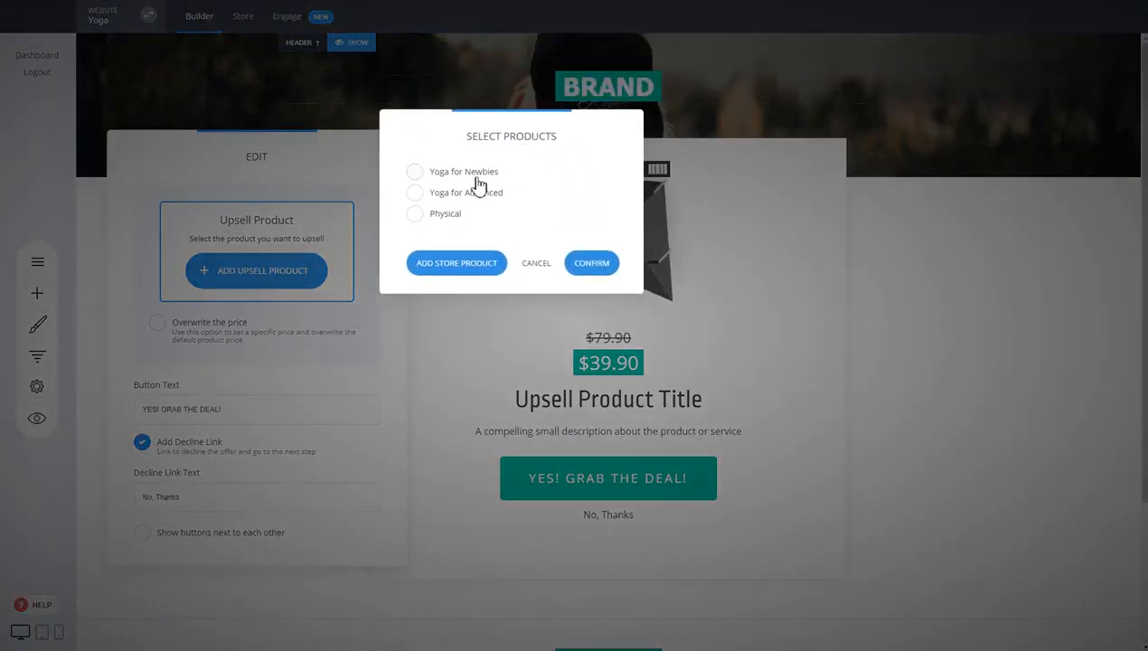
{"action": "left_click", "coordinate": [477, 176]}
{"action": "left_click", "coordinate": [610, 272]}
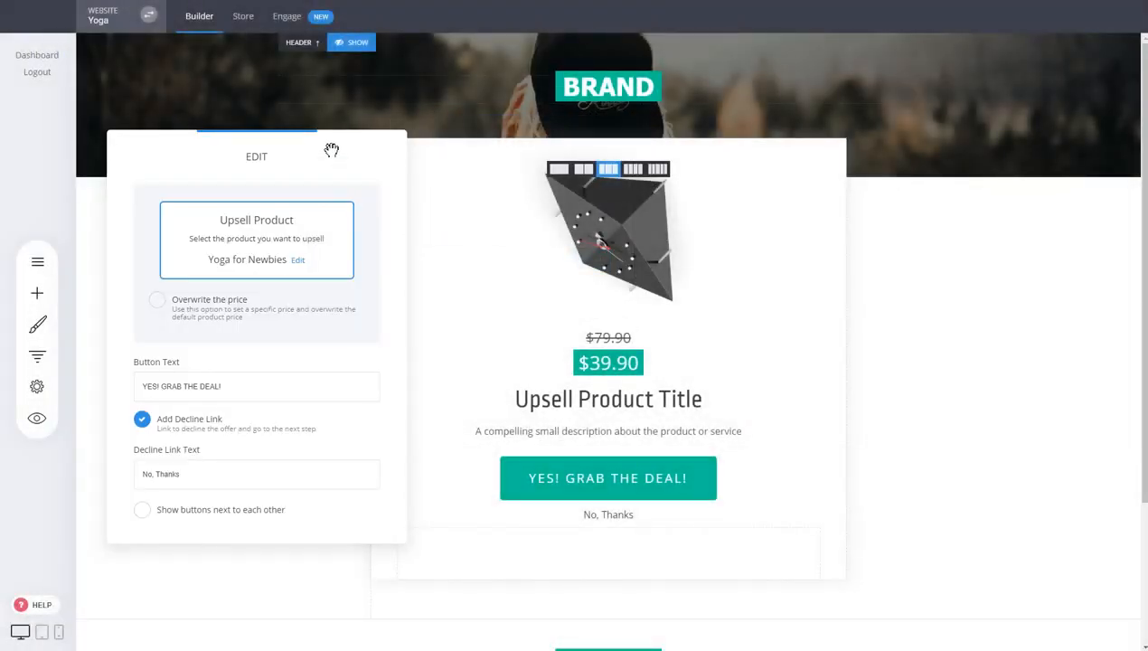
{"action": "left_click_drag", "start_coordinate": [331, 149], "coordinate": [349, 131]}
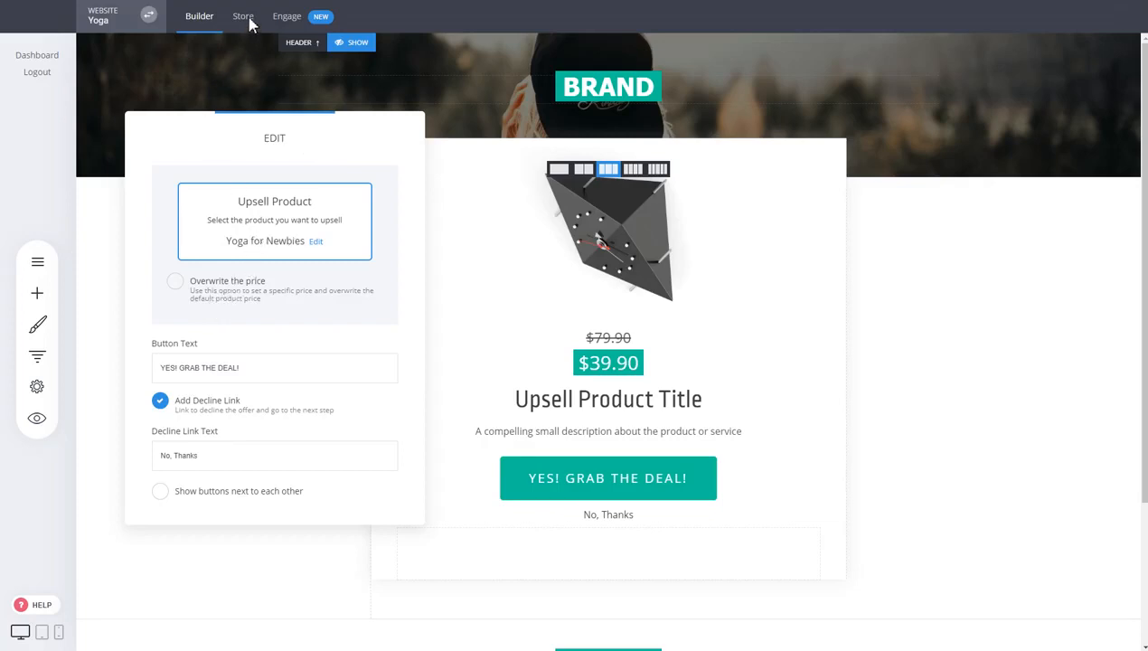
Try the option to overwrite the upsell product's price, leaving it turned off.
{"action": "left_click", "coordinate": [250, 288]}
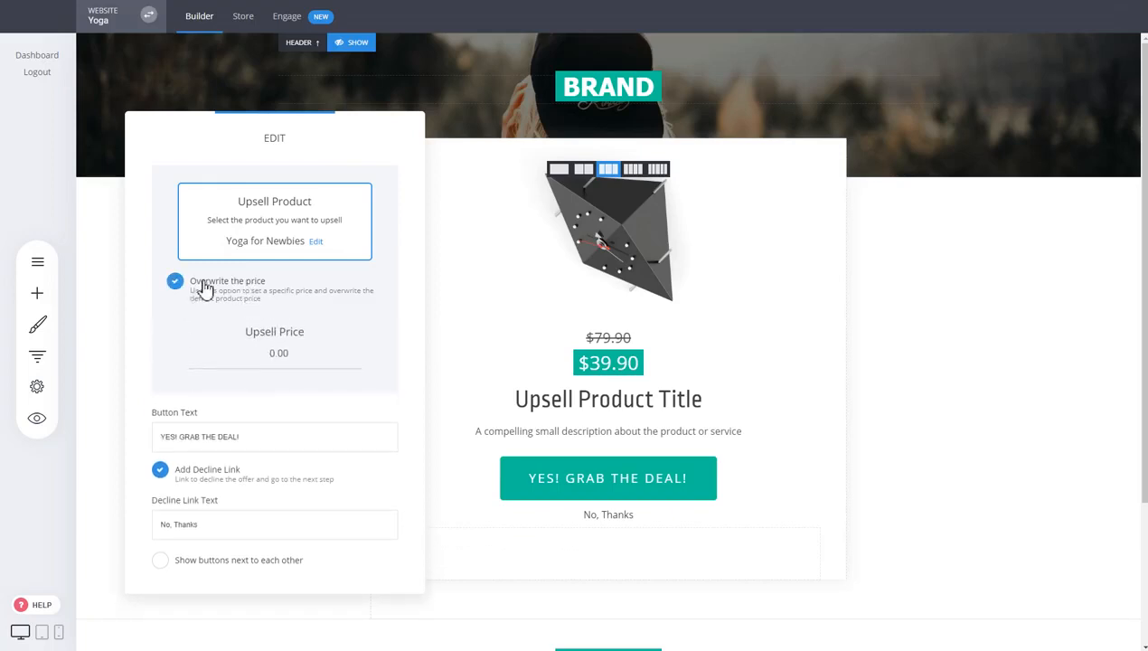
{"action": "left_click_drag", "start_coordinate": [290, 351], "coordinate": [254, 357]}
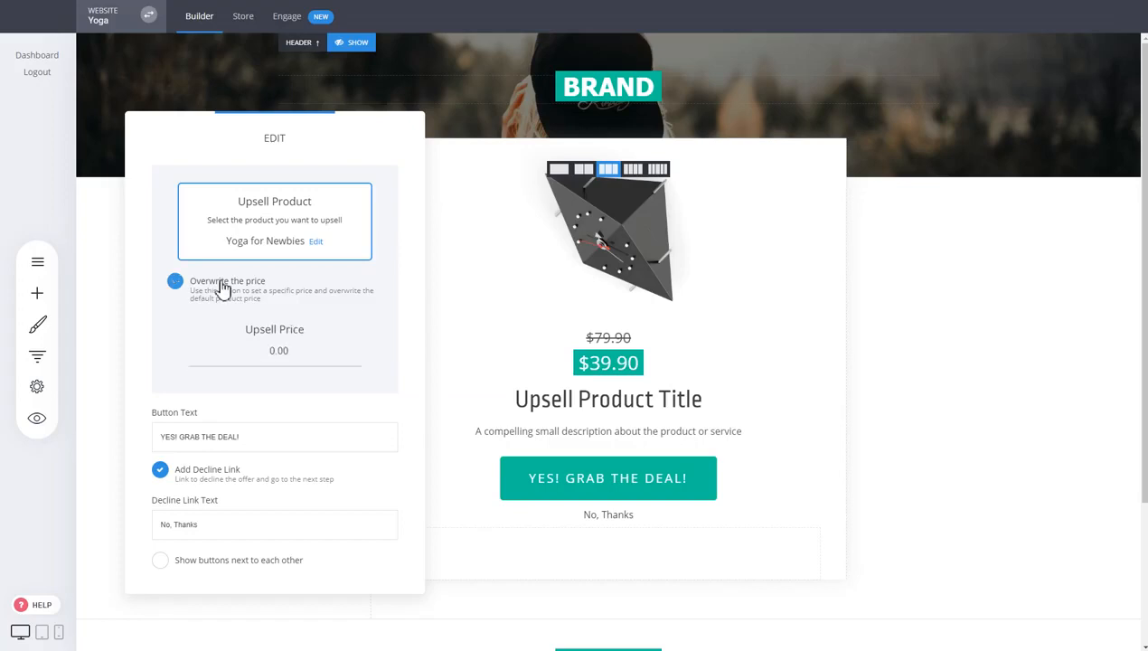
{"action": "left_click", "coordinate": [222, 288]}
{"action": "left_click", "coordinate": [222, 288]}
{"action": "left_click", "coordinate": [222, 288]}
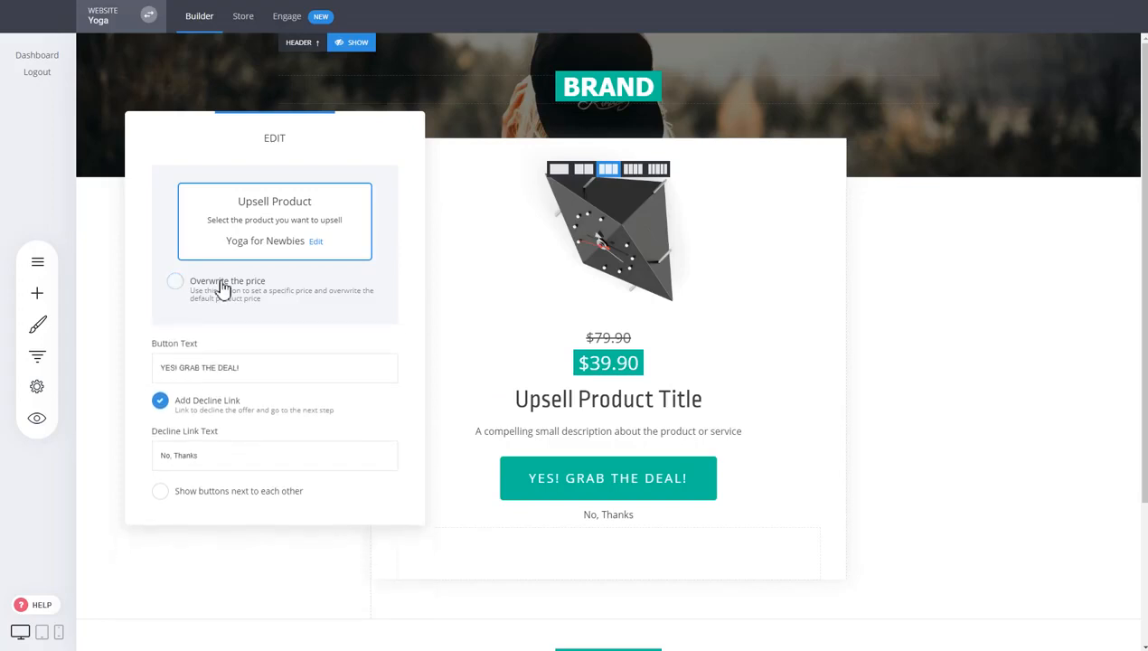
Try removing the offer's decline link and showing its buttons next to each other, restoring both original settings.
{"action": "left_click_drag", "start_coordinate": [271, 373], "coordinate": [168, 364]}
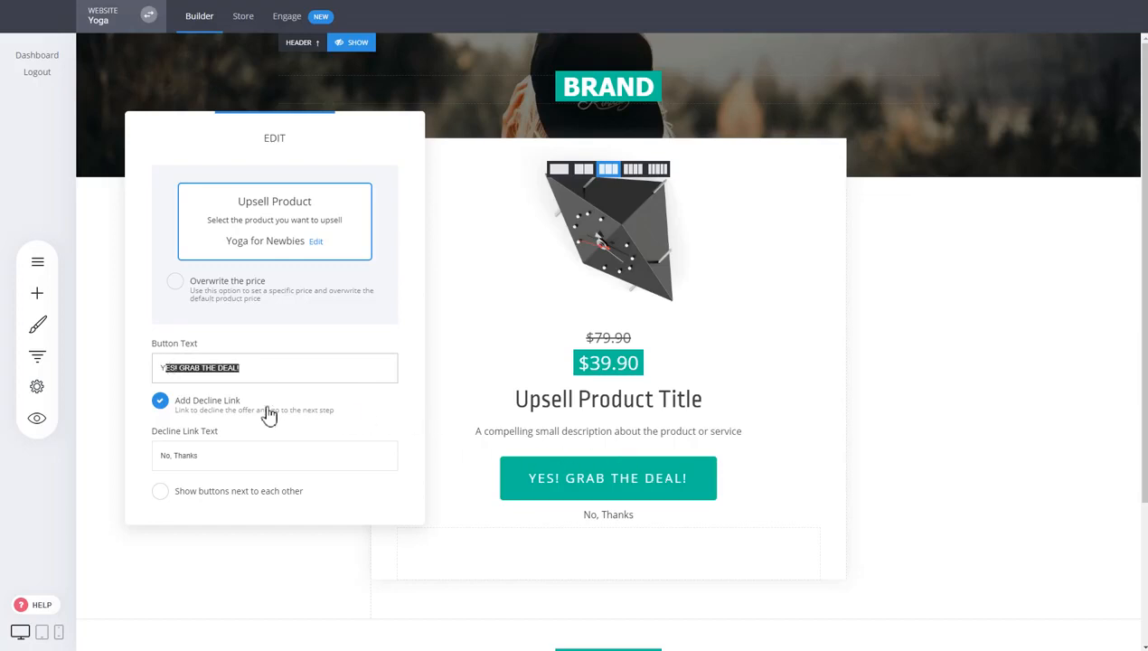
{"action": "left_click", "coordinate": [196, 403]}
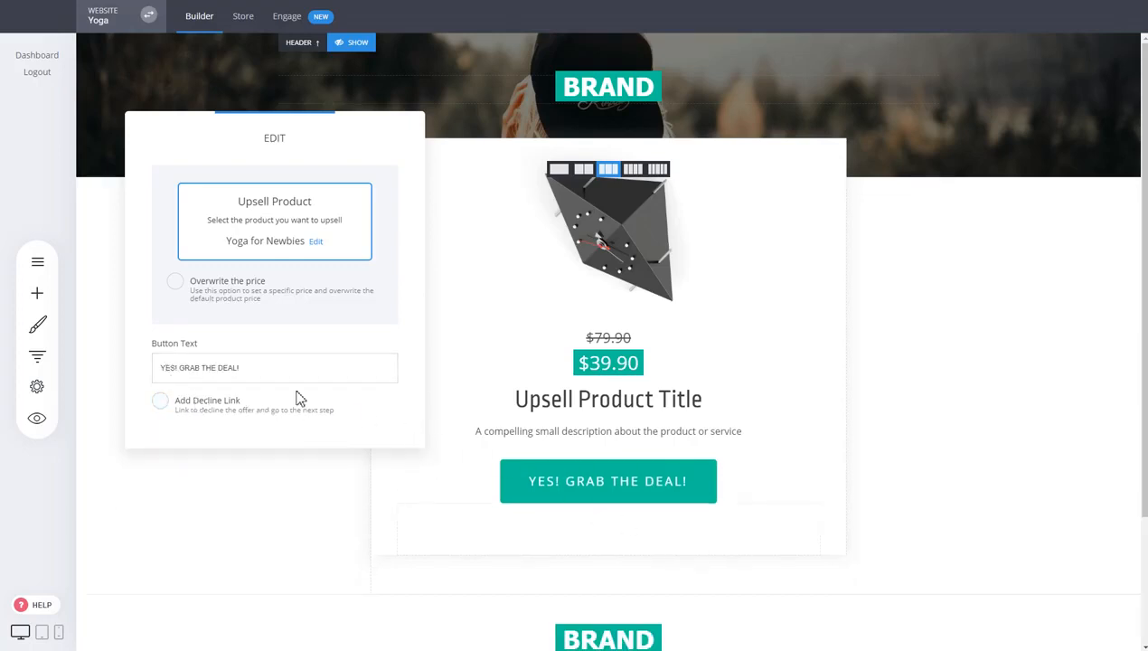
{"action": "left_click", "coordinate": [210, 403]}
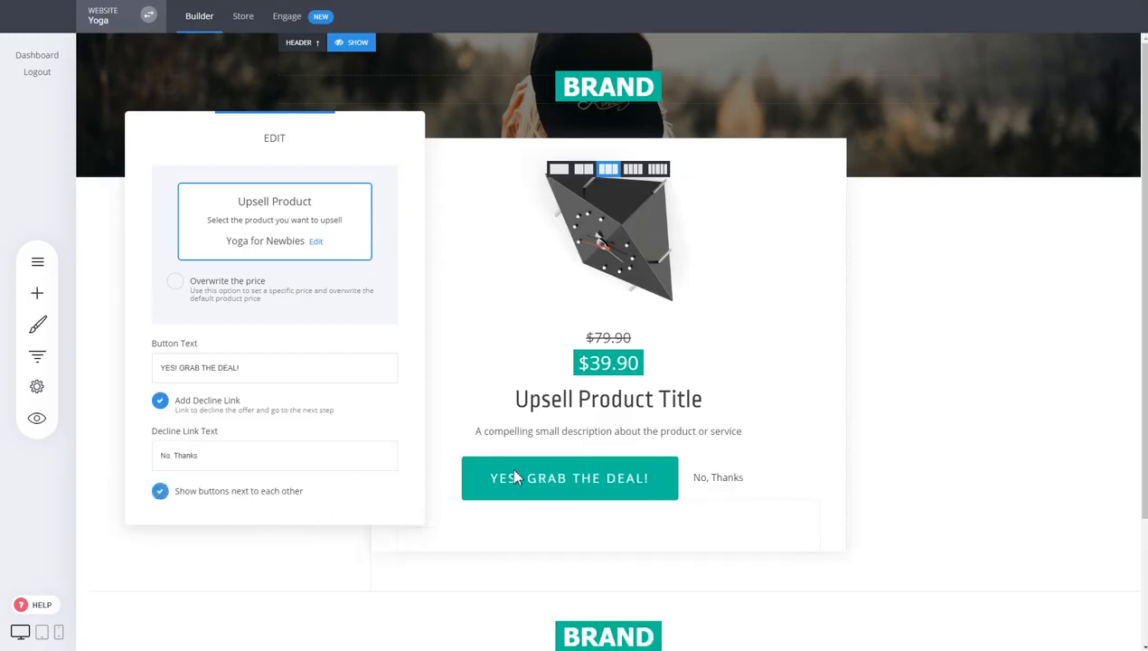
{"action": "left_click", "coordinate": [272, 494]}
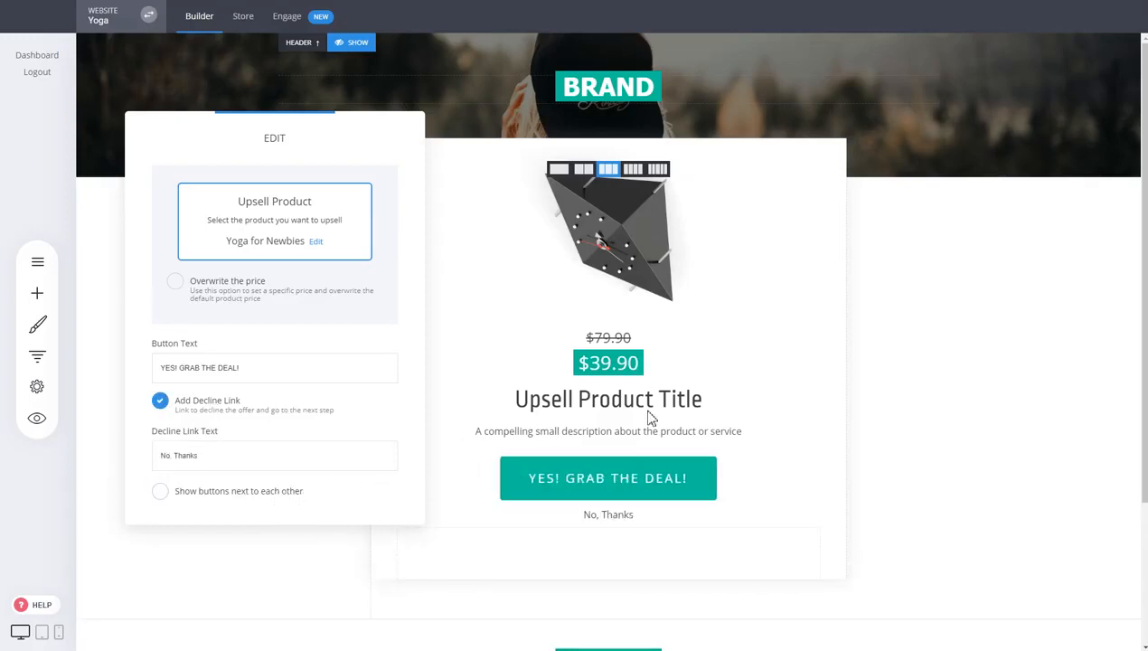
Check the upsell offer widget's style options and save the changes to the upsell page.
{"action": "left_click", "coordinate": [665, 441]}
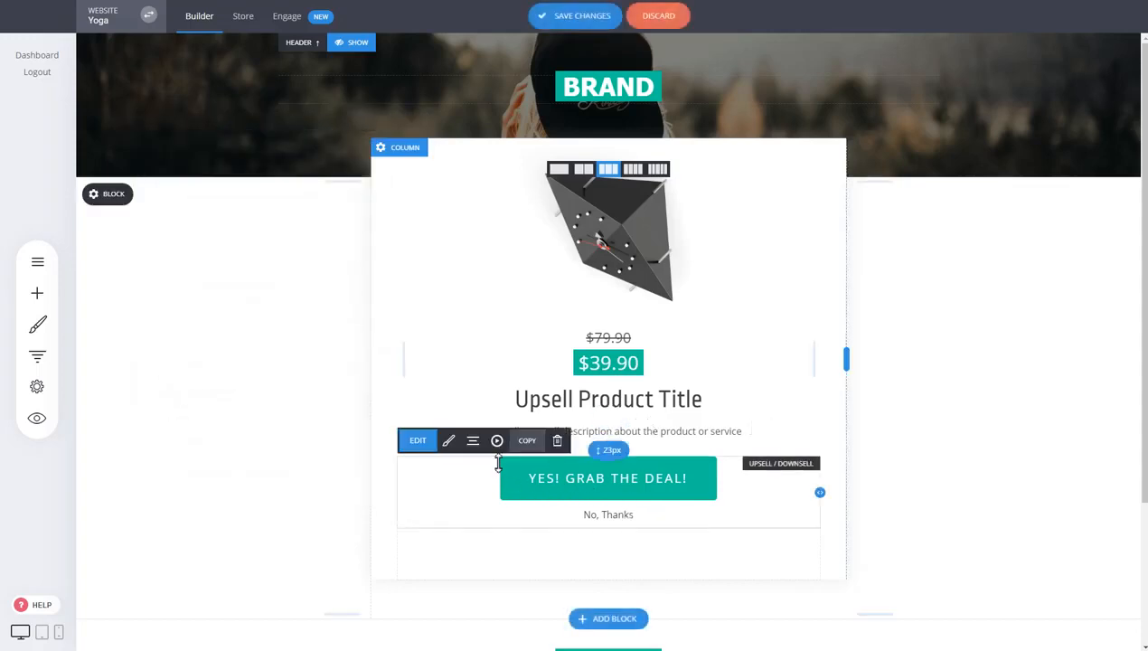
{"action": "left_click", "coordinate": [449, 440]}
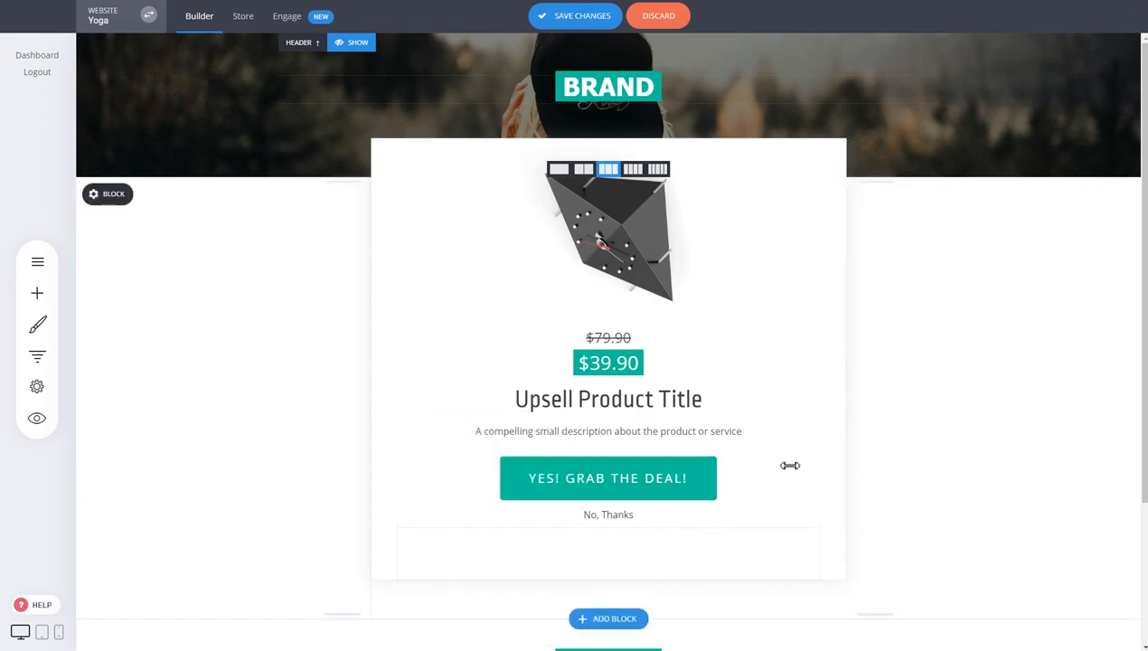
{"action": "left_click", "coordinate": [584, 473]}
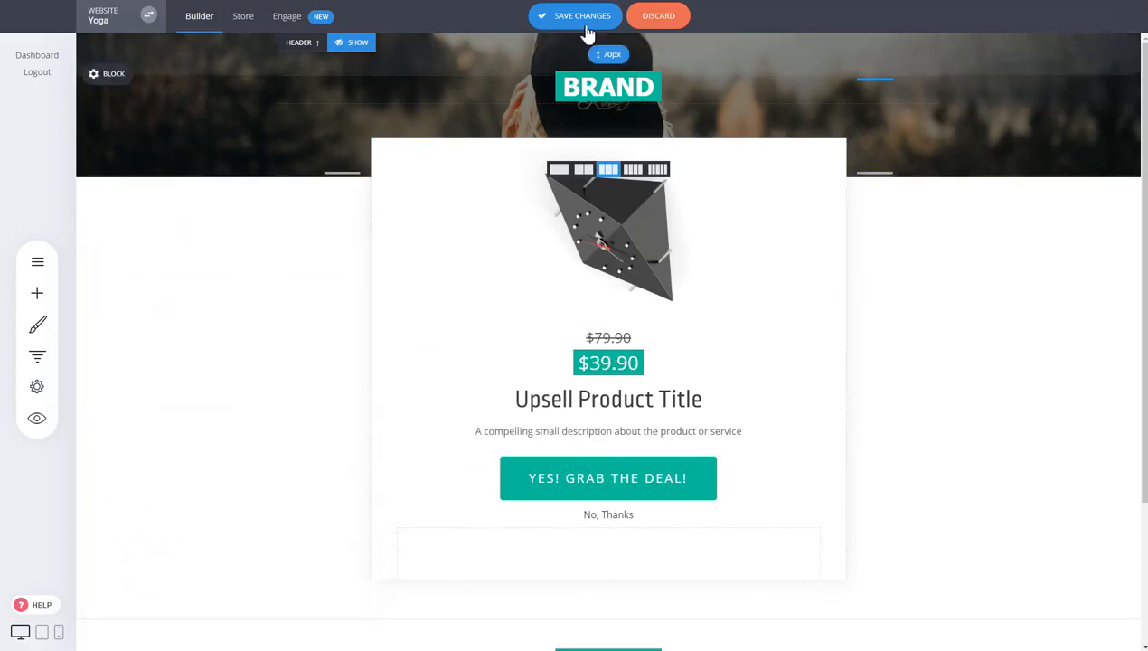
{"action": "left_click", "coordinate": [575, 18]}
Add a page named Downsell below the funnel's Upsell step, using the Your Upsell Promo Offer template.
{"action": "left_click", "coordinate": [37, 355]}
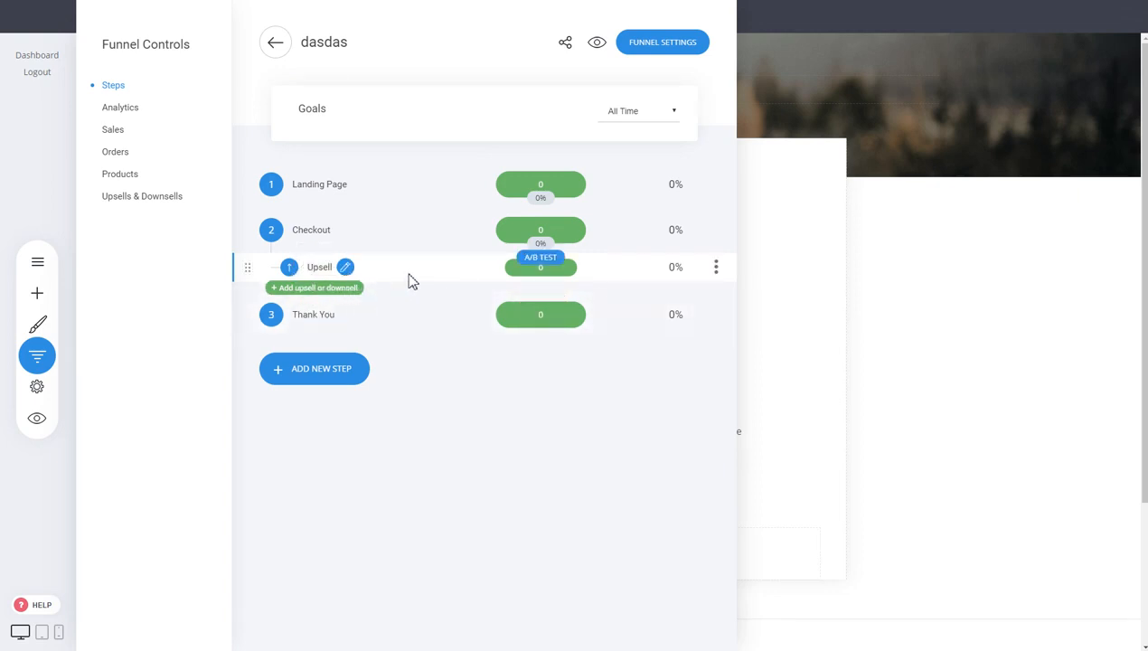
{"action": "left_click", "coordinate": [340, 289]}
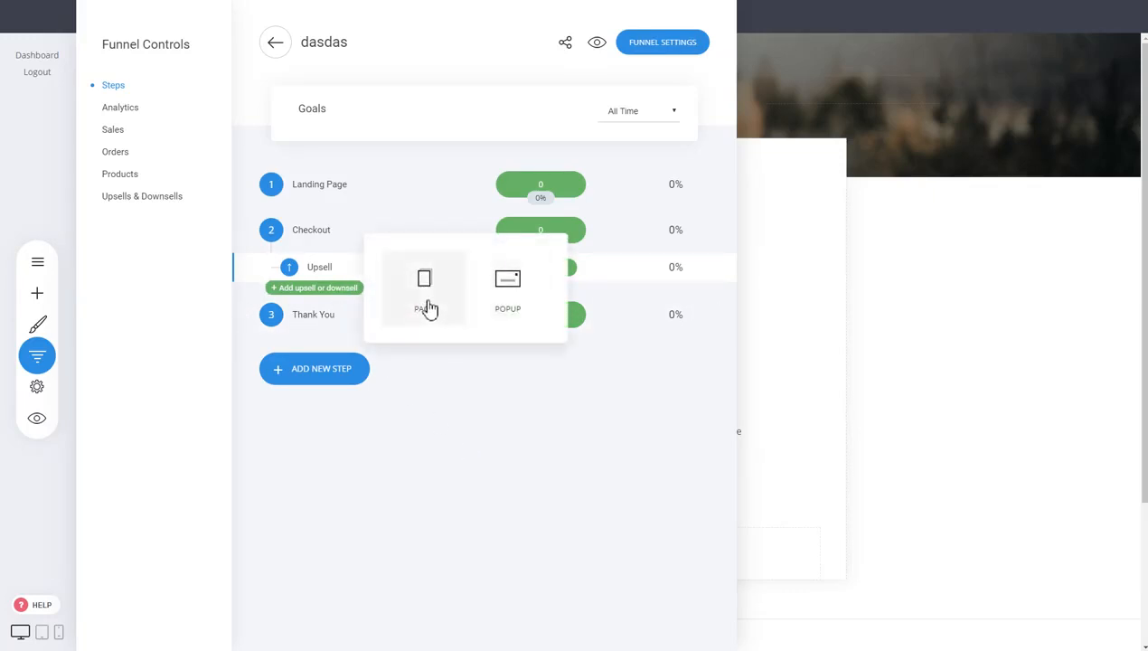
{"action": "left_click", "coordinate": [428, 305]}
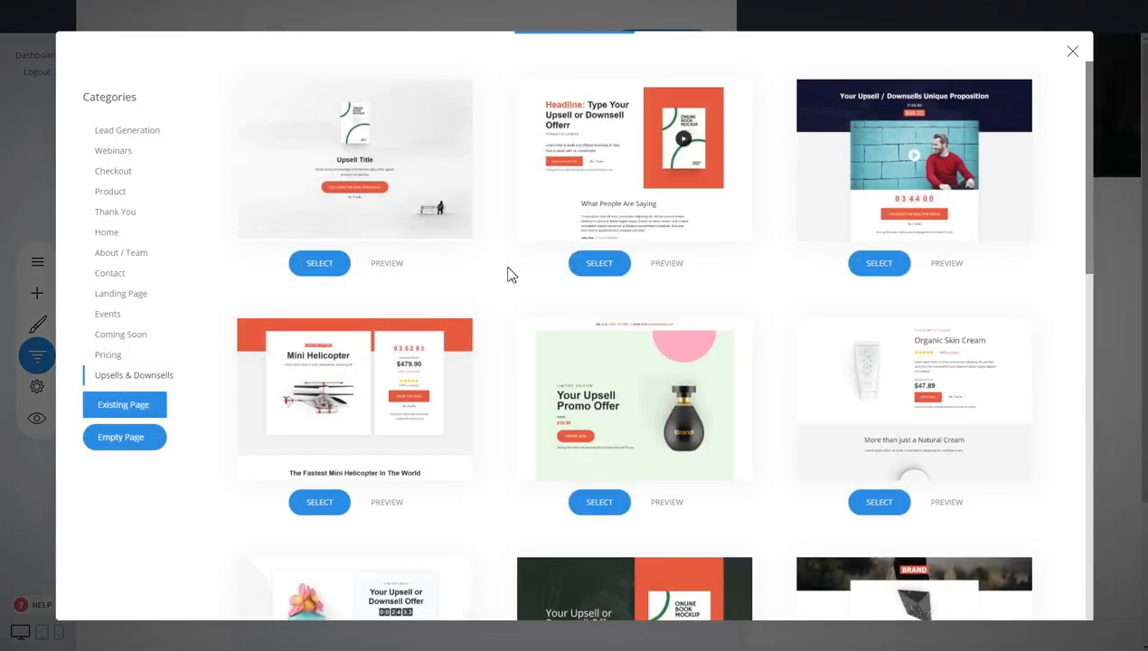
{"action": "left_click", "coordinate": [678, 401]}
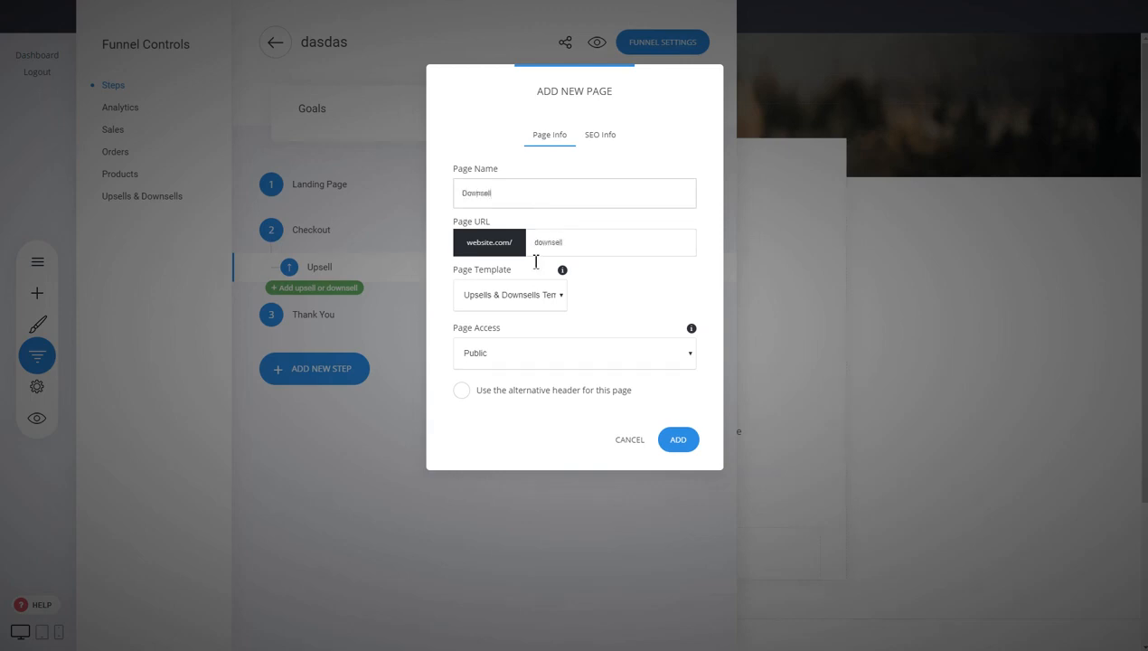
{"action": "left_click", "coordinate": [680, 440]}
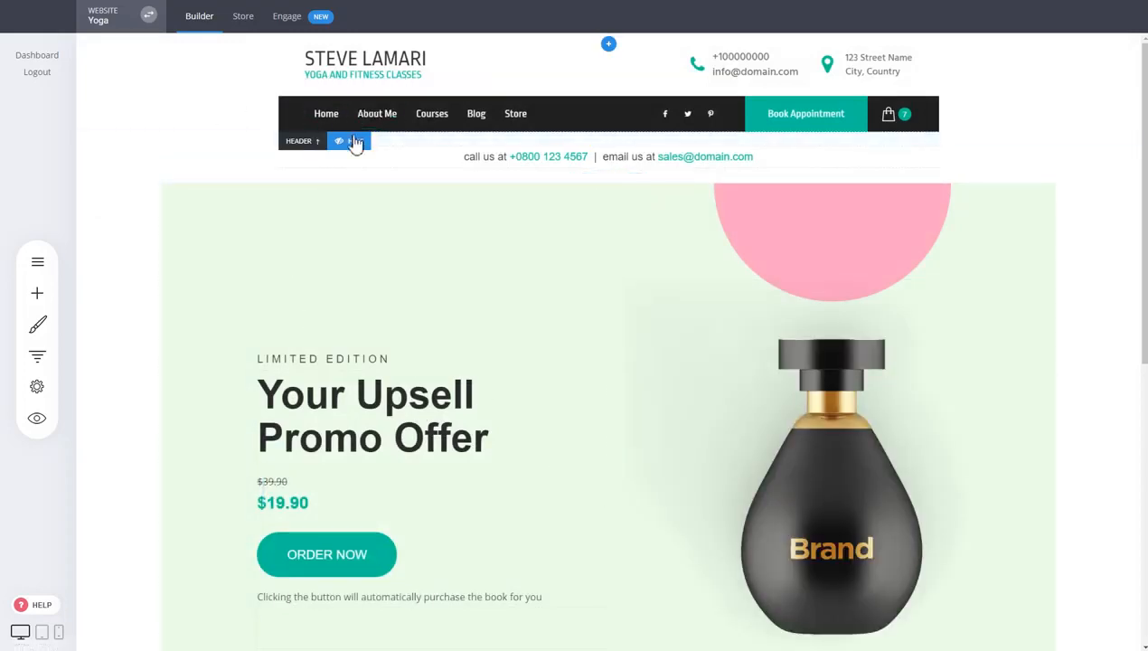
Hide the site header on the downsell page and delete the ORDER NOW button.
{"action": "left_click", "coordinate": [355, 145]}
{"action": "left_click", "coordinate": [362, 467]}
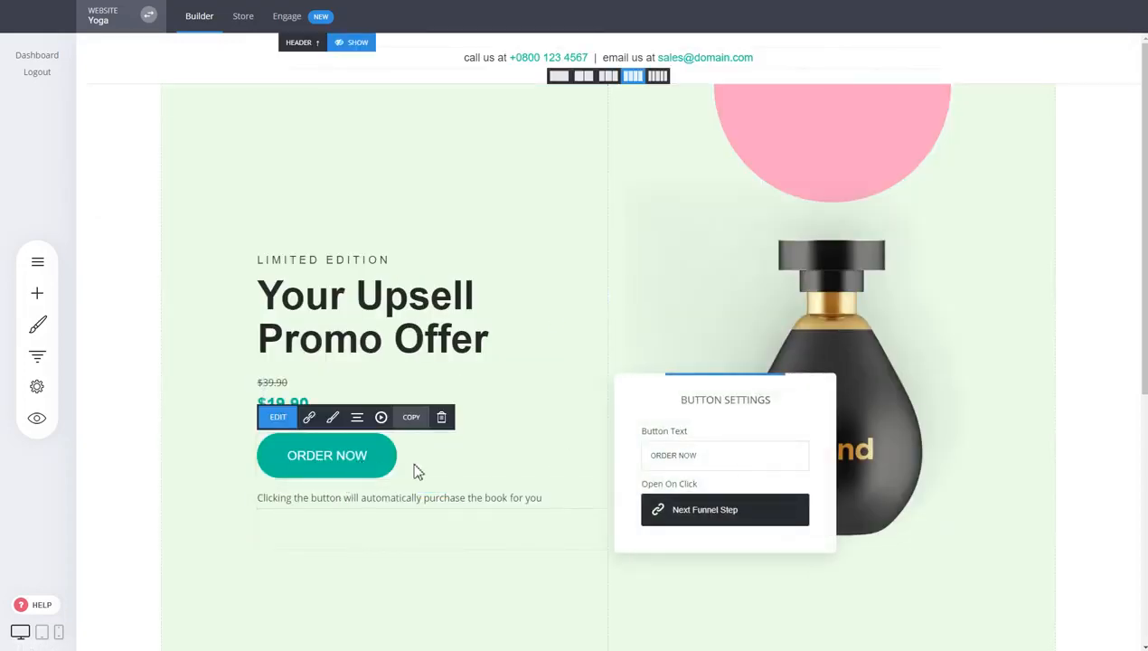
{"action": "left_click", "coordinate": [441, 417]}
{"action": "left_click", "coordinate": [614, 288]}
Place an Upsell / Downsell widget below the $19.90 price and assign Physical as its product.
{"action": "left_click", "coordinate": [37, 291]}
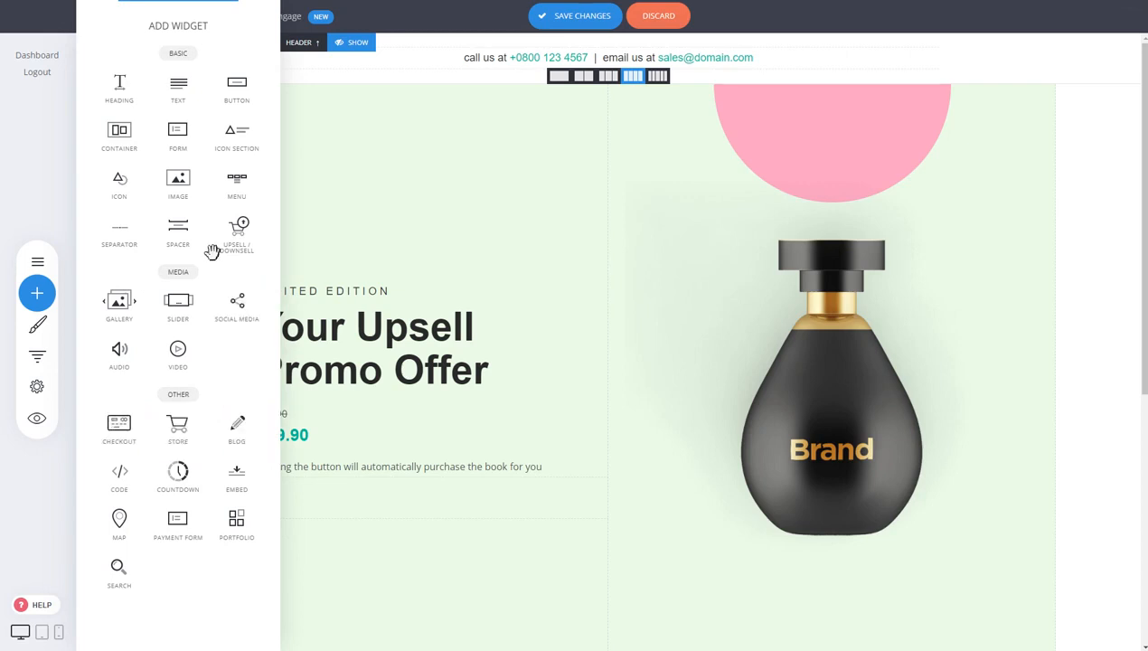
{"action": "left_click_drag", "start_coordinate": [247, 235], "coordinate": [383, 456]}
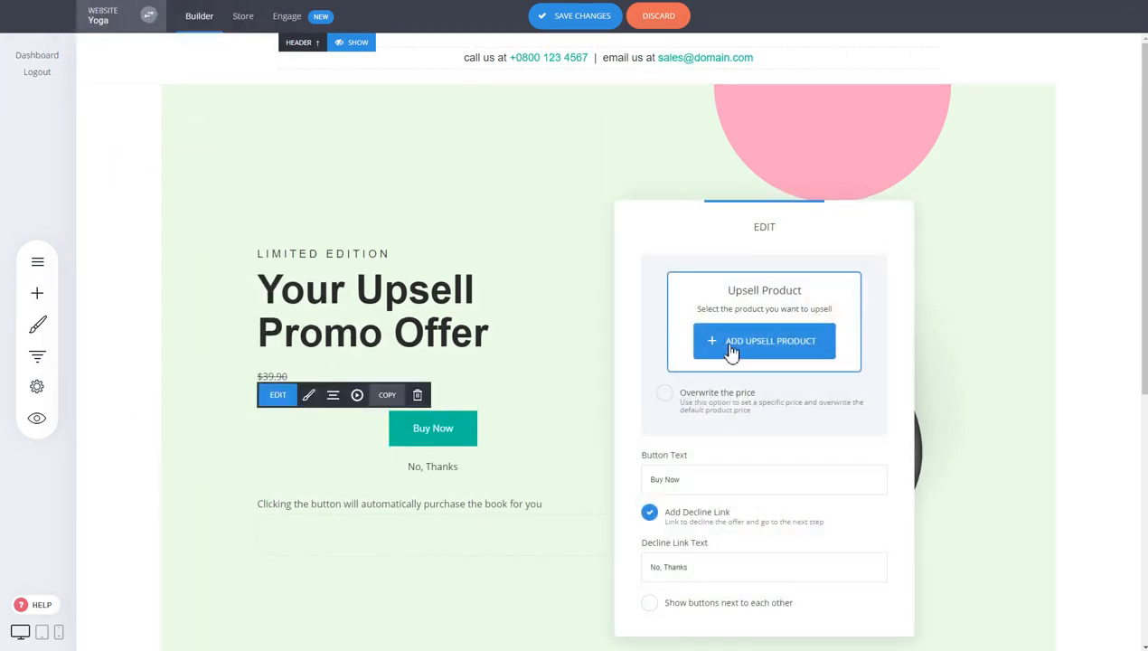
{"action": "left_click", "coordinate": [725, 350]}
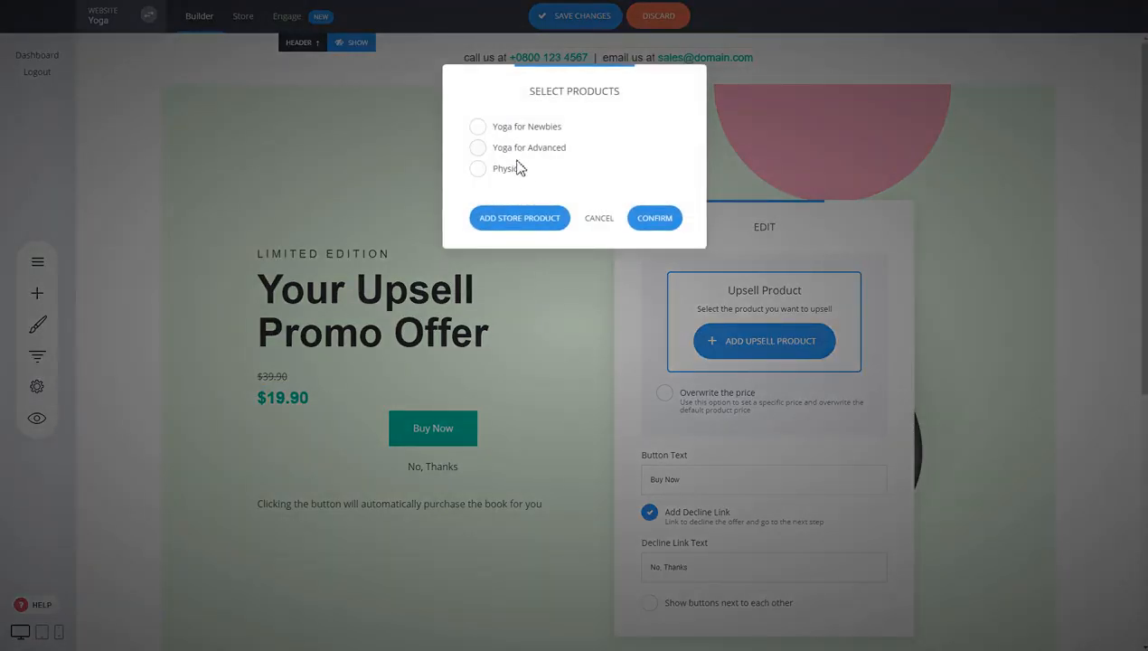
{"action": "left_click", "coordinate": [522, 178]}
{"action": "left_click", "coordinate": [655, 220]}
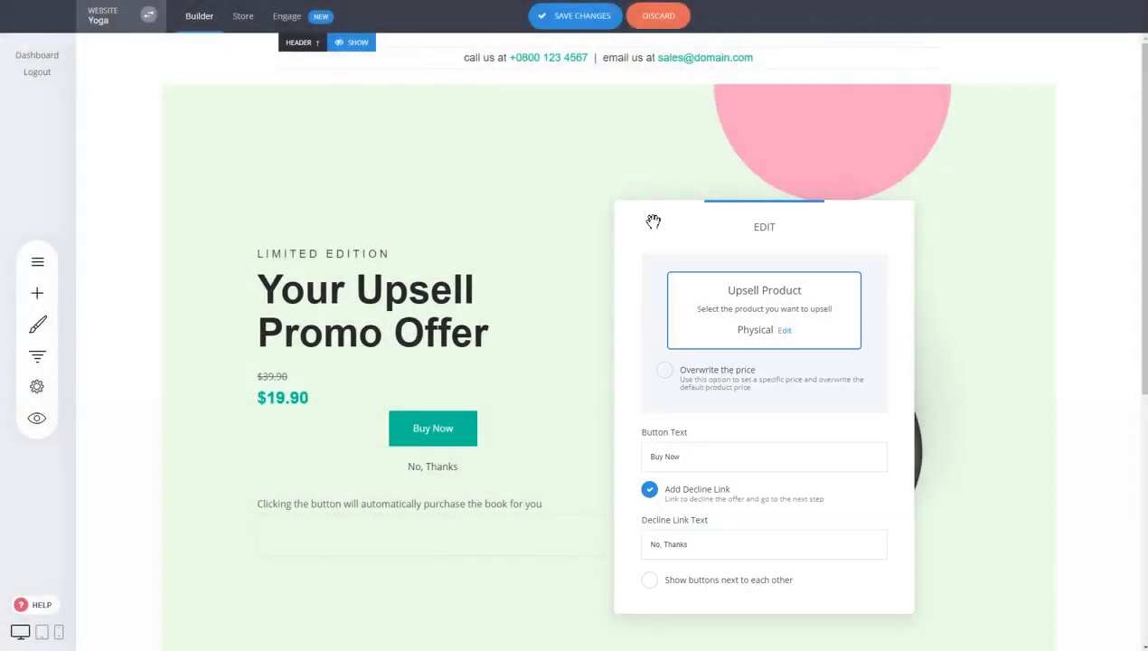
{"action": "left_click", "coordinate": [491, 452]}
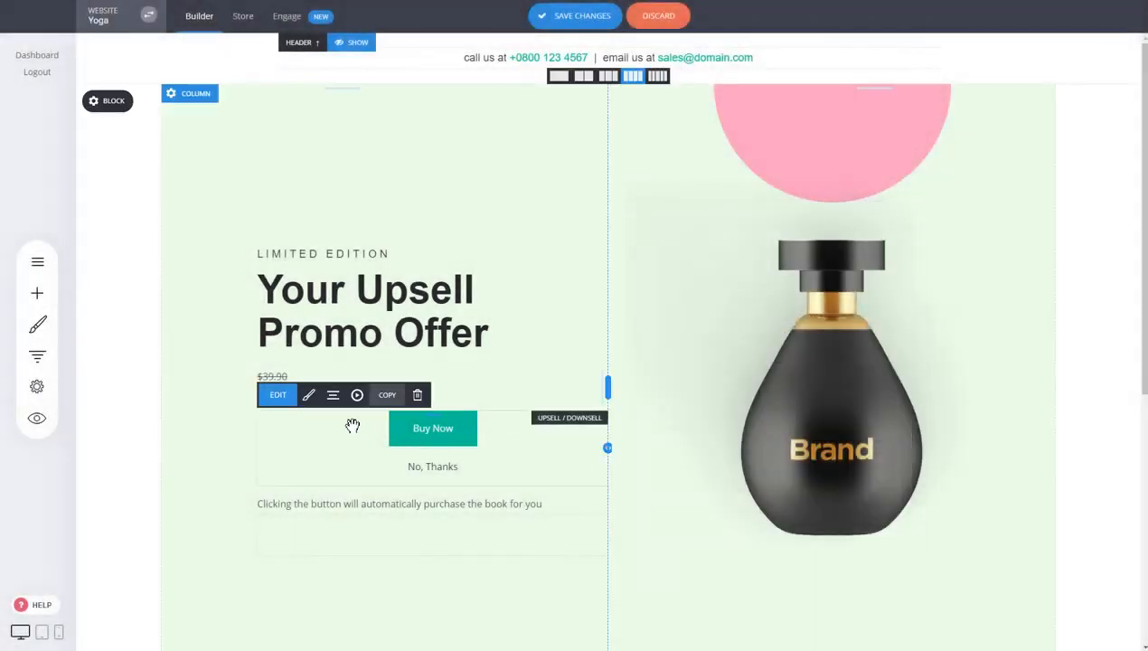
Show the Buy Now button and decline link next to each other, aligned left, and save the downsell page.
{"action": "left_click", "coordinate": [308, 394]}
{"action": "left_click", "coordinate": [472, 441]}
{"action": "left_click", "coordinate": [703, 601]}
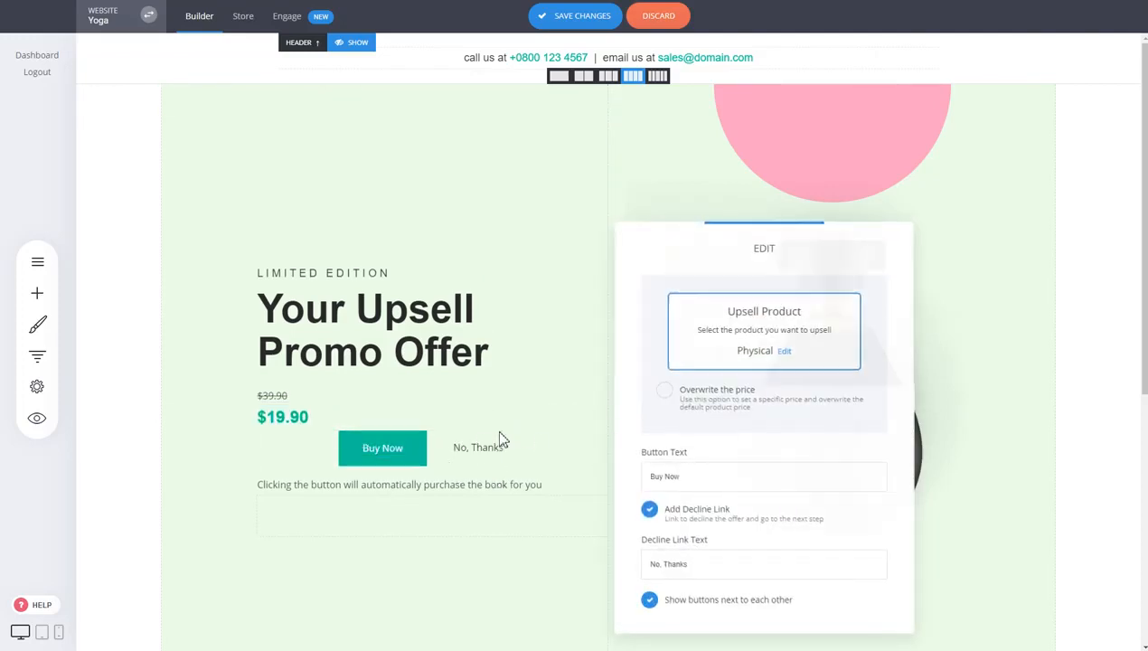
{"action": "left_click", "coordinate": [488, 438]}
{"action": "left_click", "coordinate": [334, 414]}
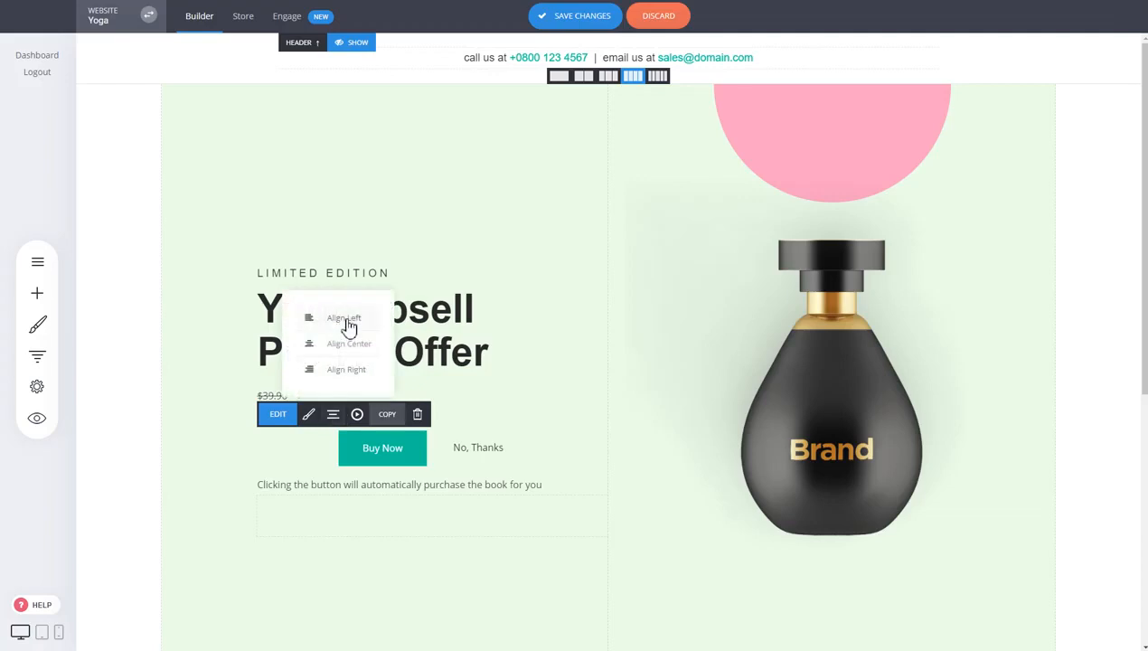
{"action": "left_click", "coordinate": [343, 318]}
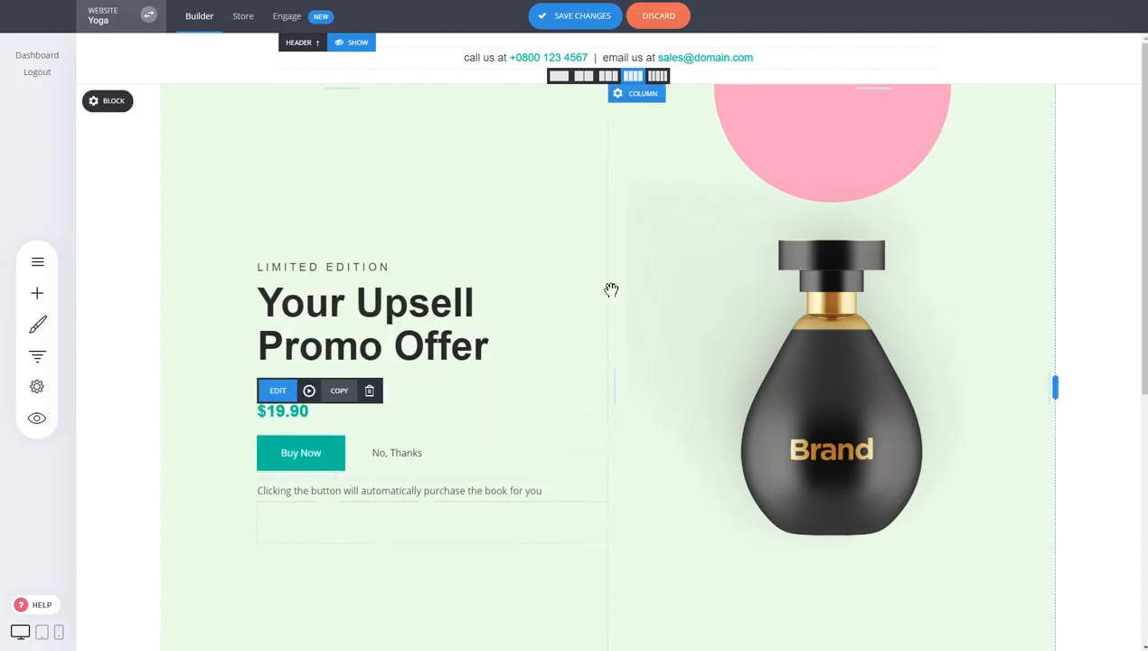
{"action": "left_click", "coordinate": [594, 22]}
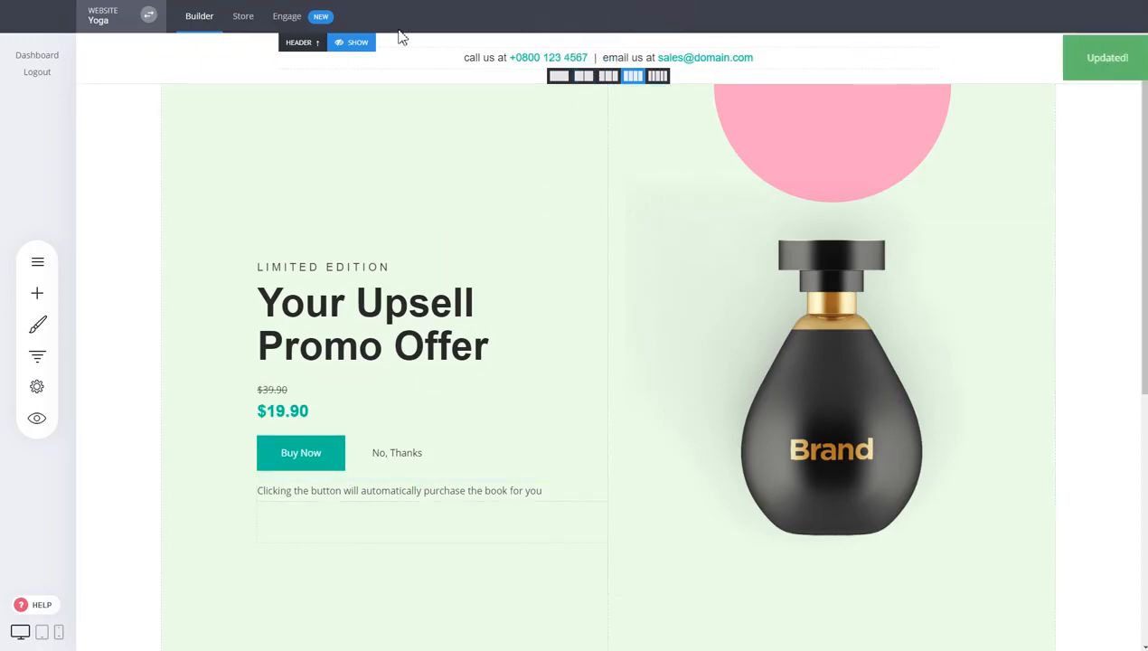
Open the funnel's Checkout step after a look at the Landing Page and preview the checkout page.
{"action": "left_click", "coordinate": [38, 354]}
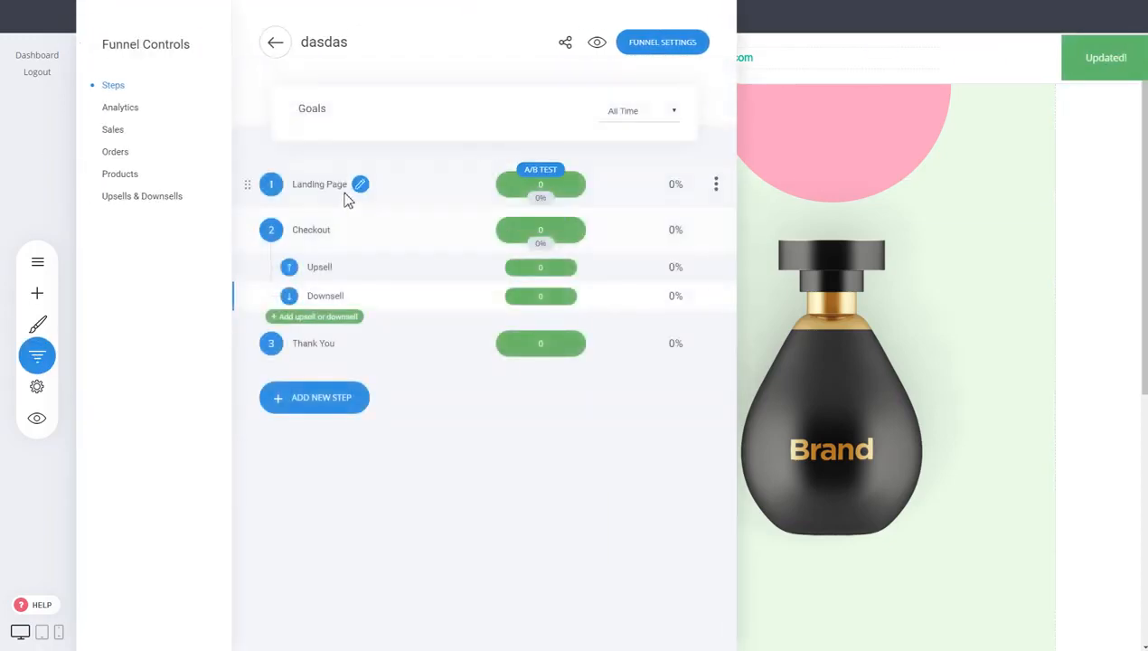
{"action": "left_click", "coordinate": [334, 191]}
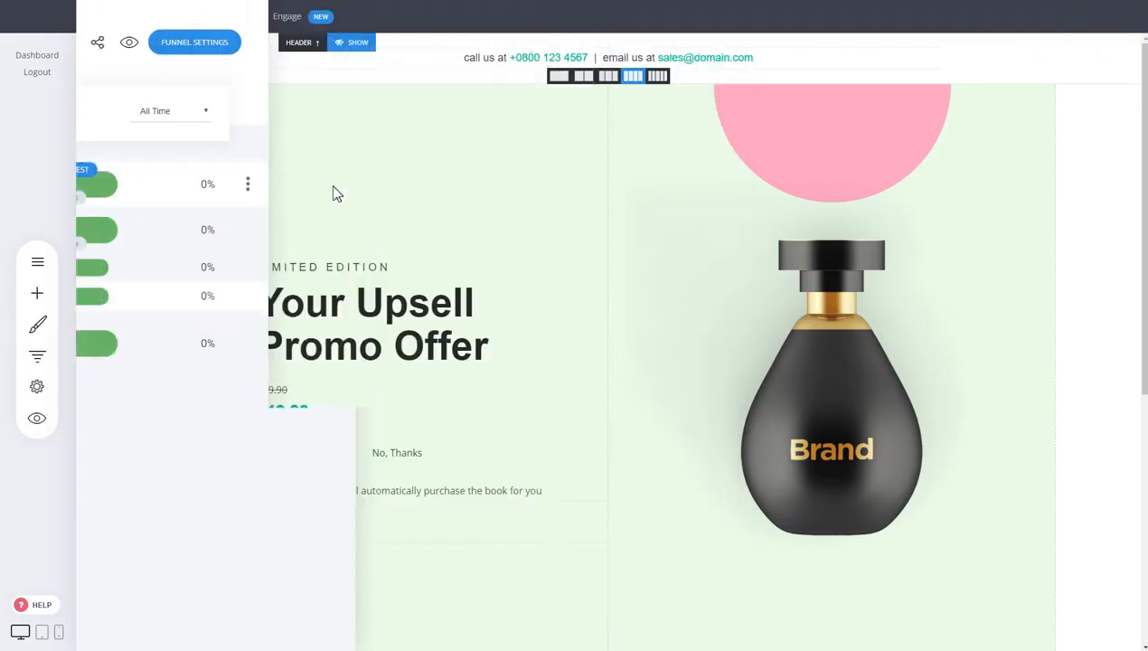
{"action": "left_click", "coordinate": [38, 358]}
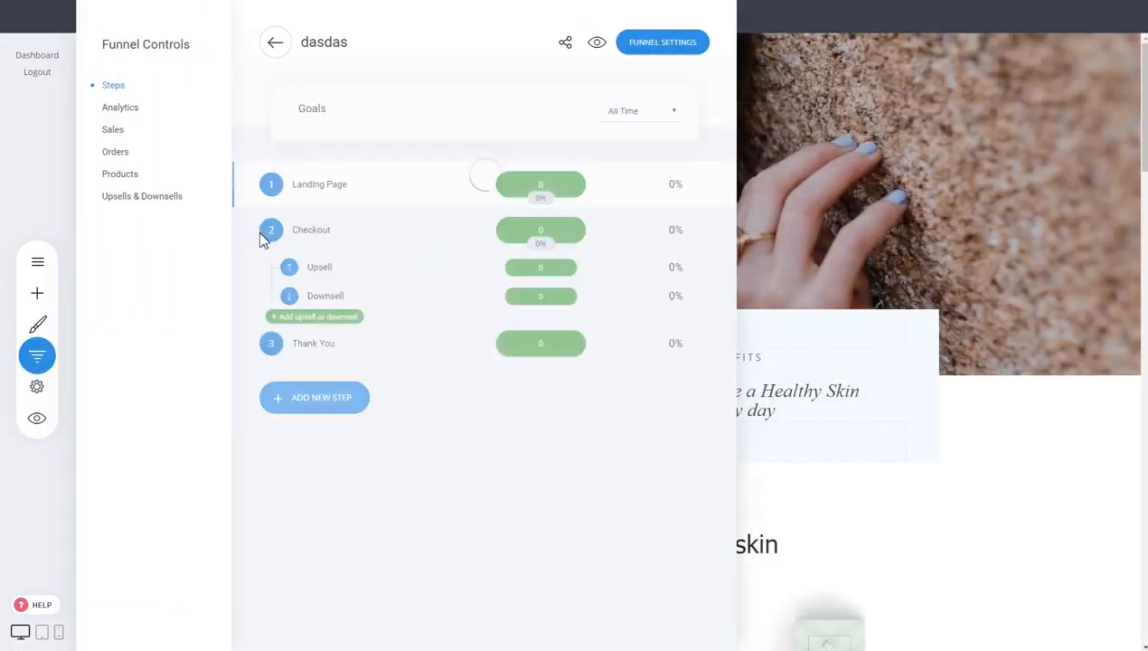
{"action": "left_click", "coordinate": [299, 233]}
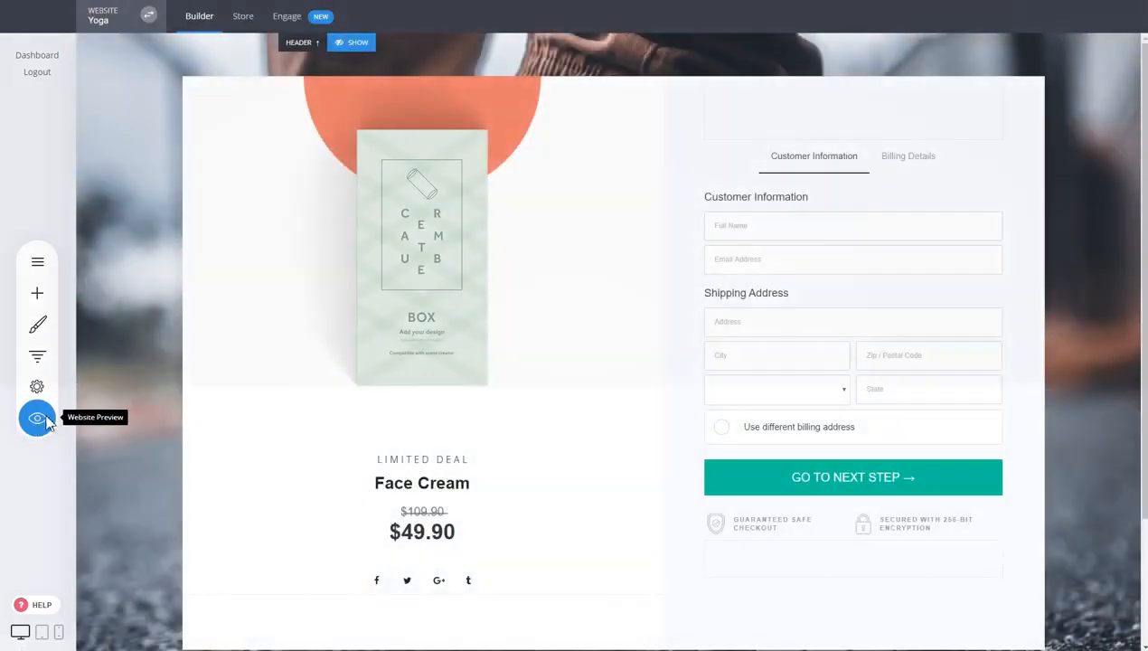
{"action": "left_click", "coordinate": [36, 417]}
{"action": "left_click", "coordinate": [562, 22]}
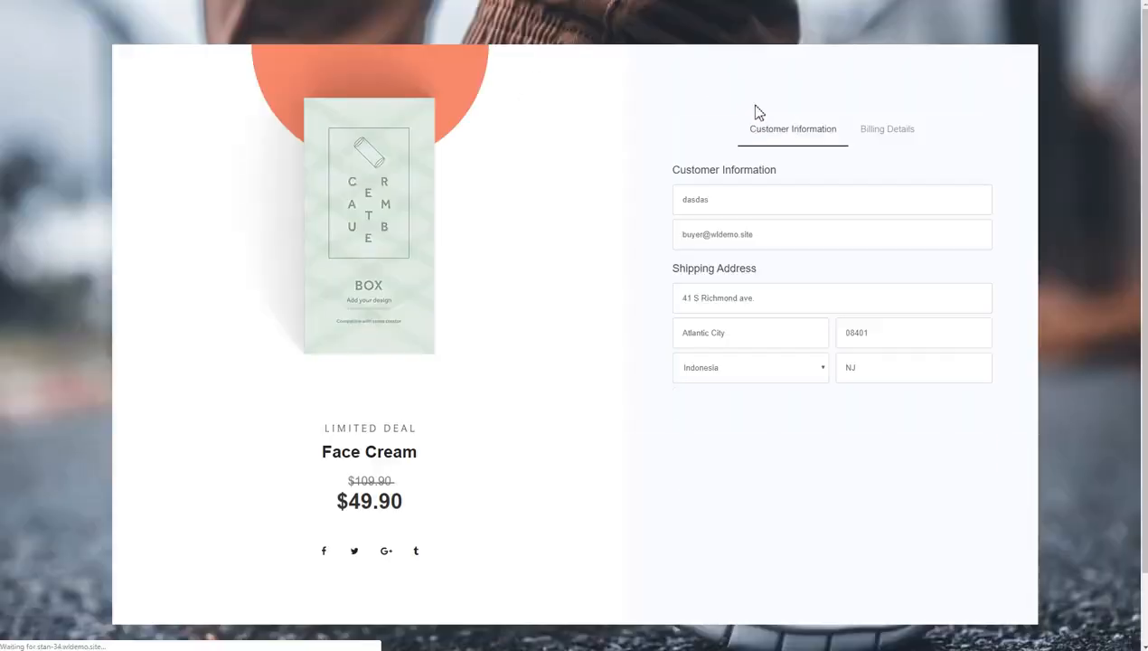
Go on to the billing details in the checkout preview and complete the test order with Bank Transfer.
{"action": "left_click", "coordinate": [893, 134]}
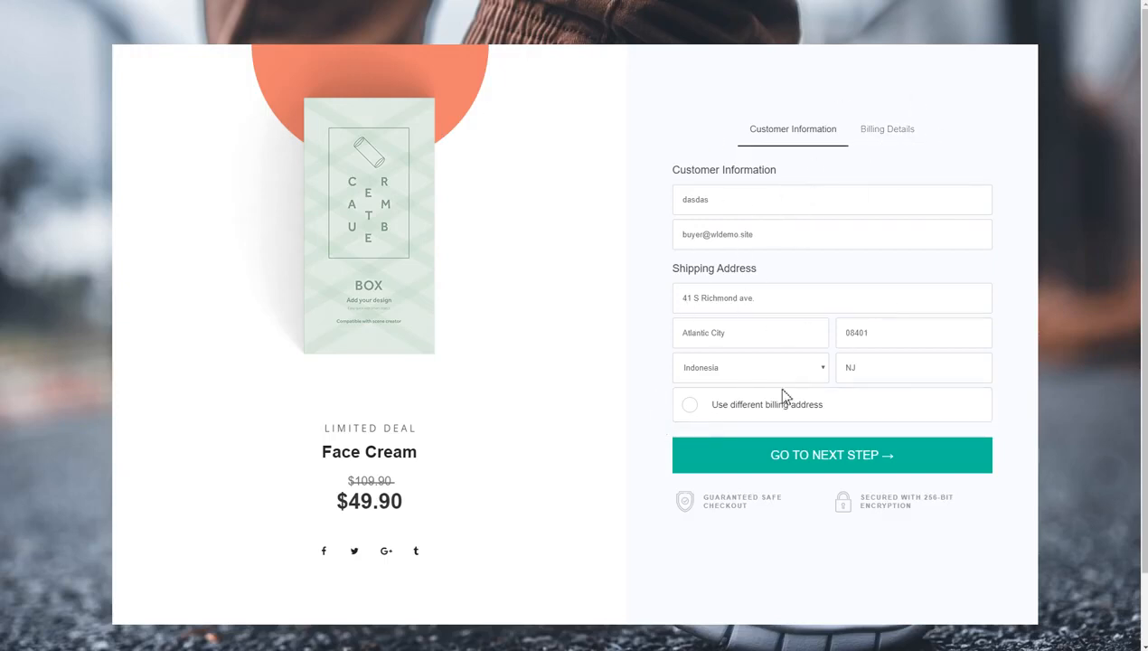
{"action": "left_click", "coordinate": [818, 461]}
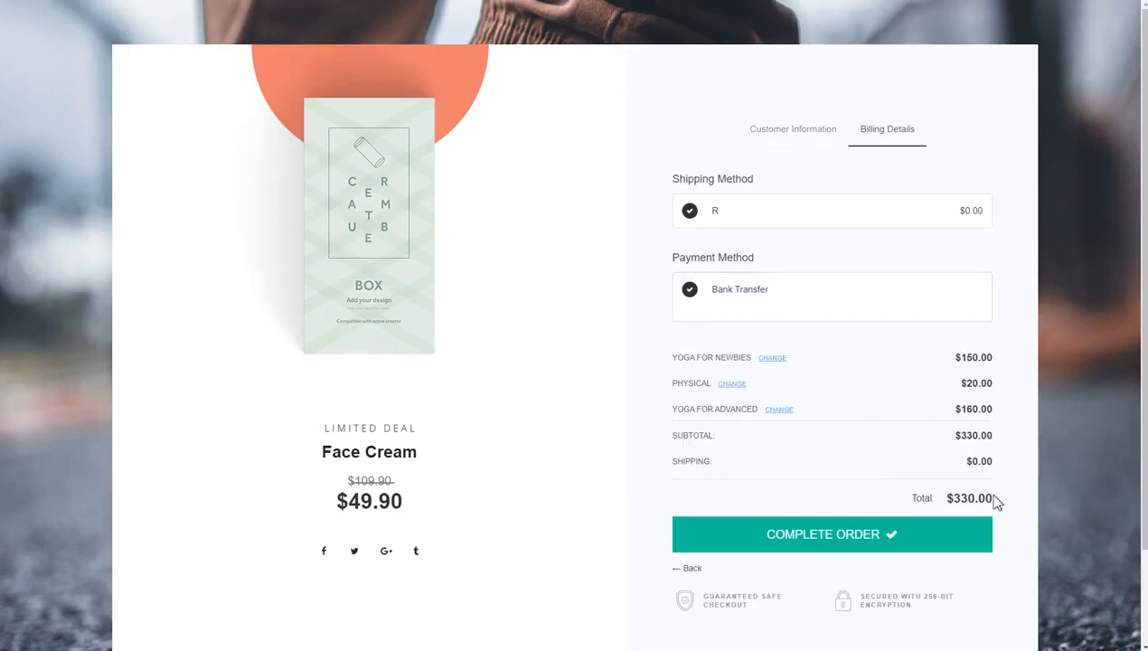
{"action": "left_click_drag", "start_coordinate": [956, 502], "coordinate": [973, 496]}
{"action": "left_click", "coordinate": [1027, 452]}
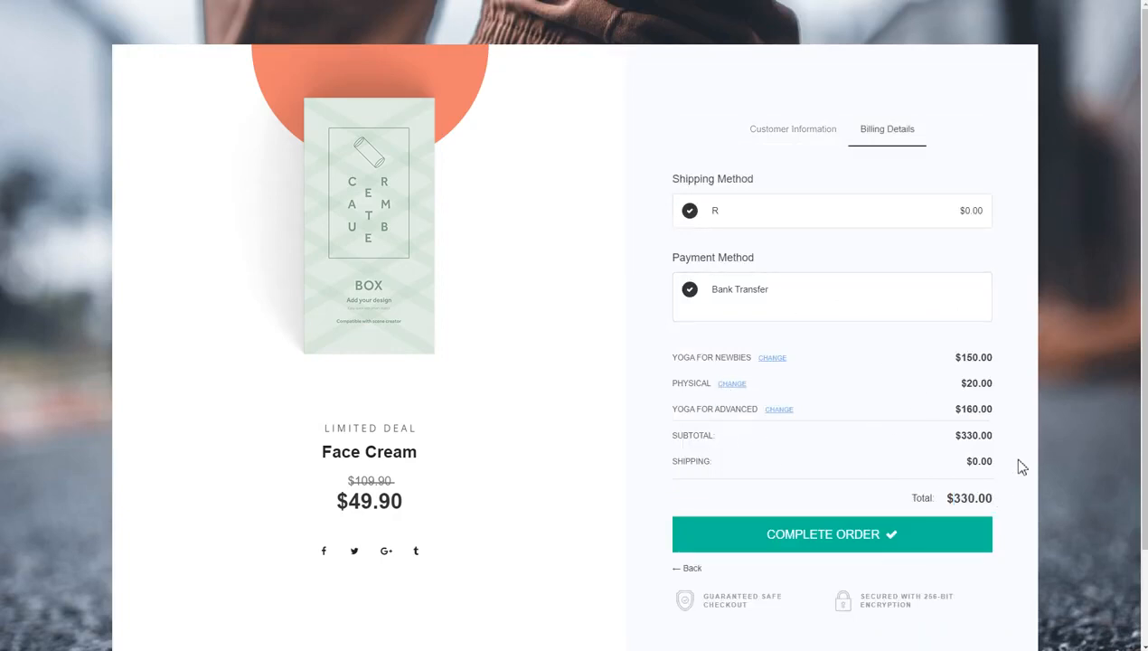
{"action": "left_click", "coordinate": [927, 540]}
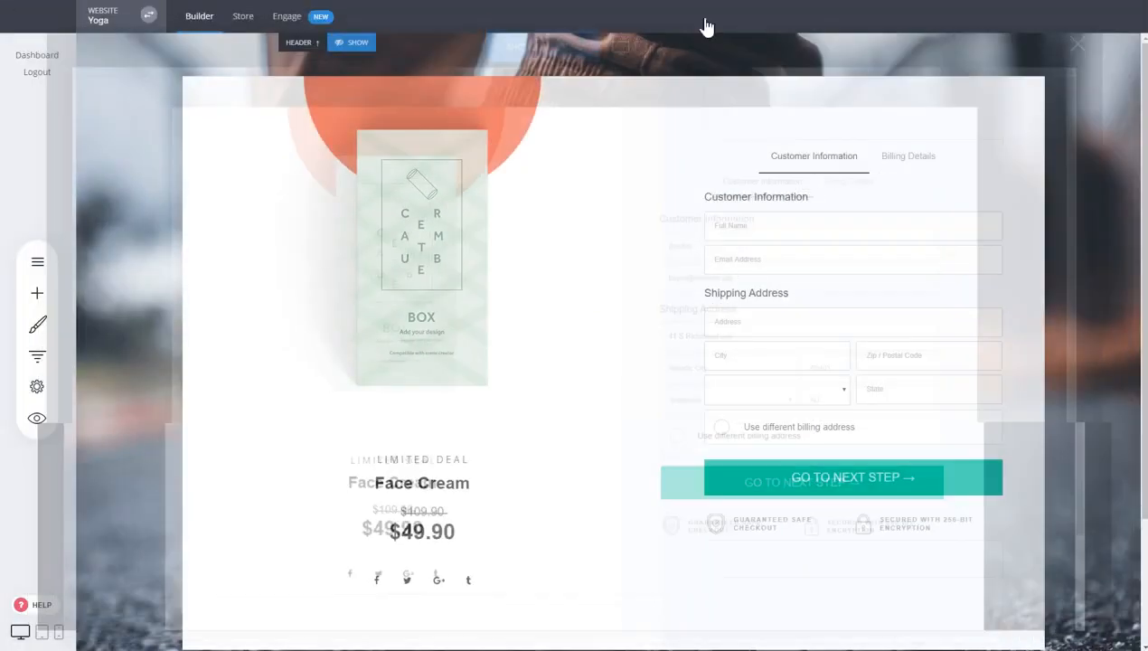
Accept the upsell offer with YES! GRAB THE DEAL! and check the funnel steps' sales figures.
{"action": "left_click", "coordinate": [40, 359]}
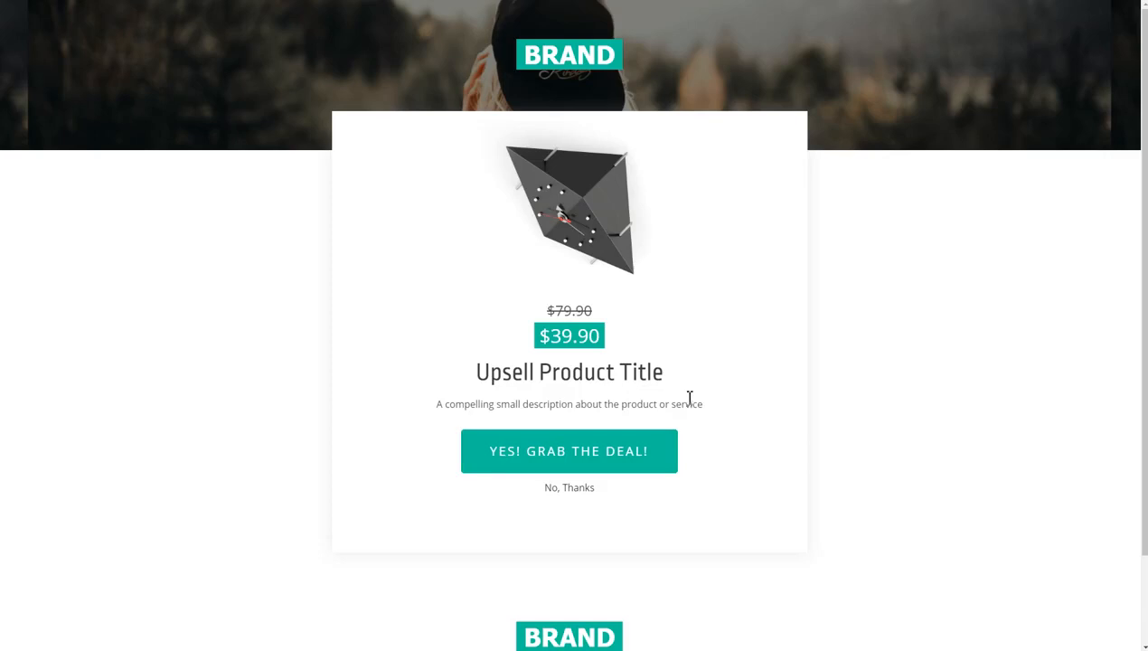
{"action": "left_click", "coordinate": [602, 468]}
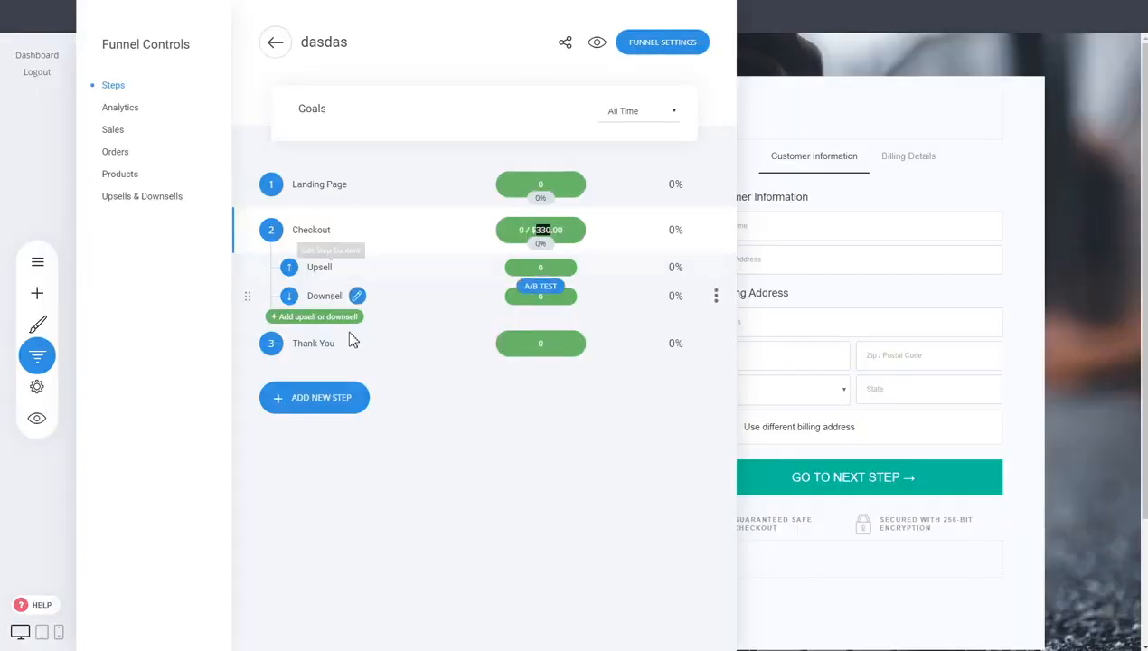
{"action": "left_click", "coordinate": [863, 359]}
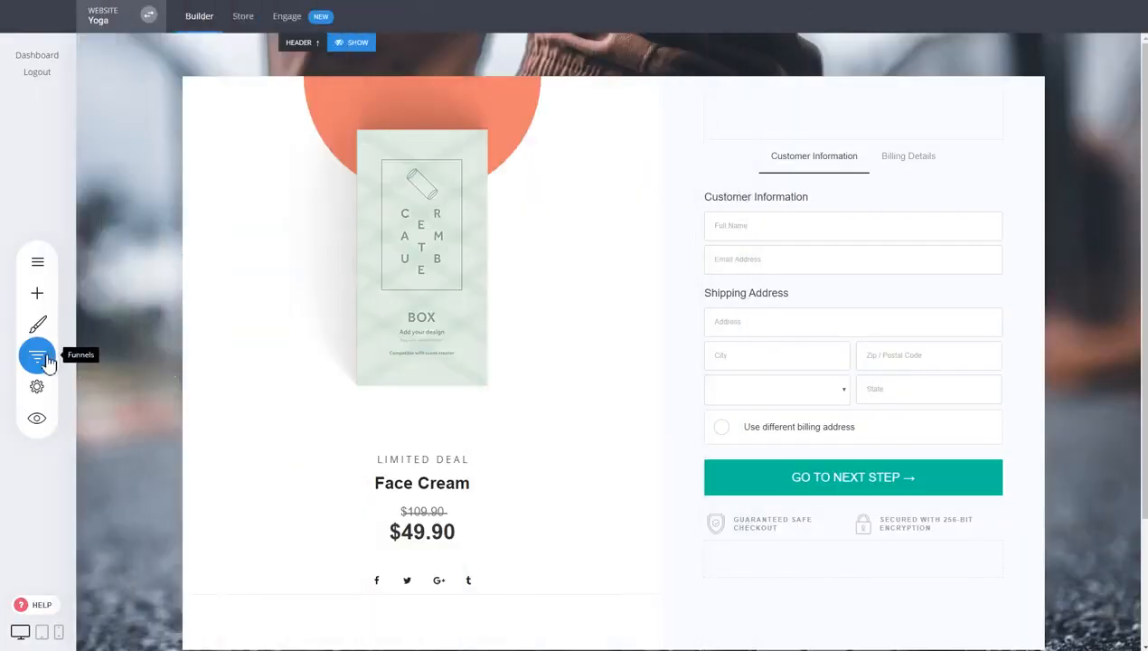
{"action": "left_click", "coordinate": [38, 358]}
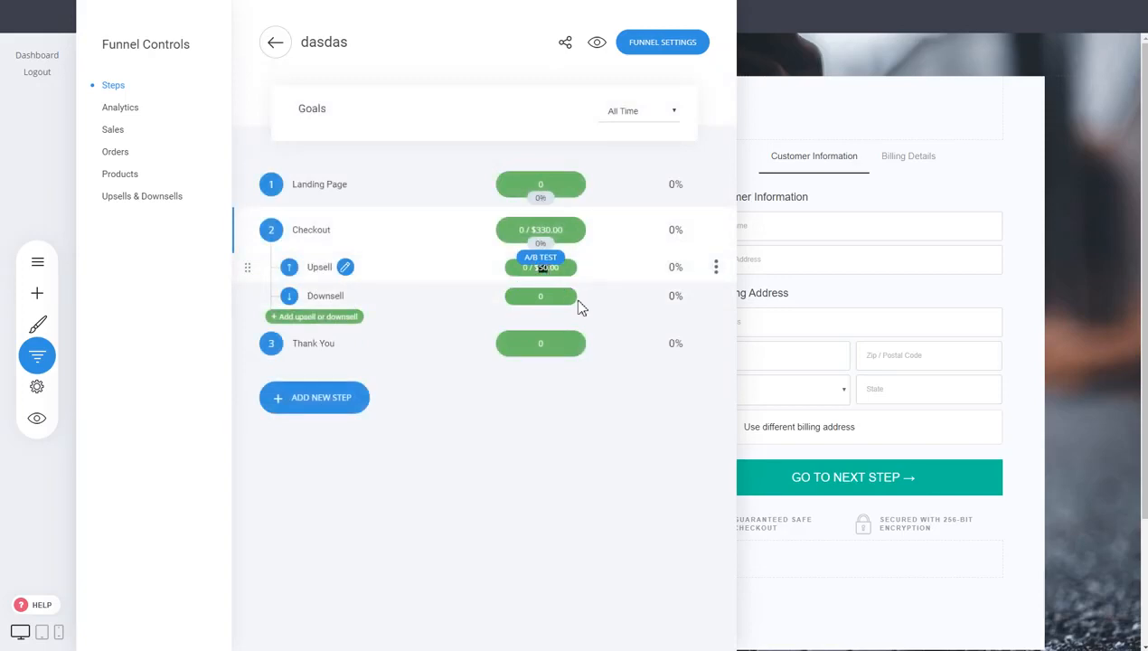
Examine the funnel's Sales stats and its Upsells & Downsells revenue, success rates and upsell products.
{"action": "left_click", "coordinate": [114, 131]}
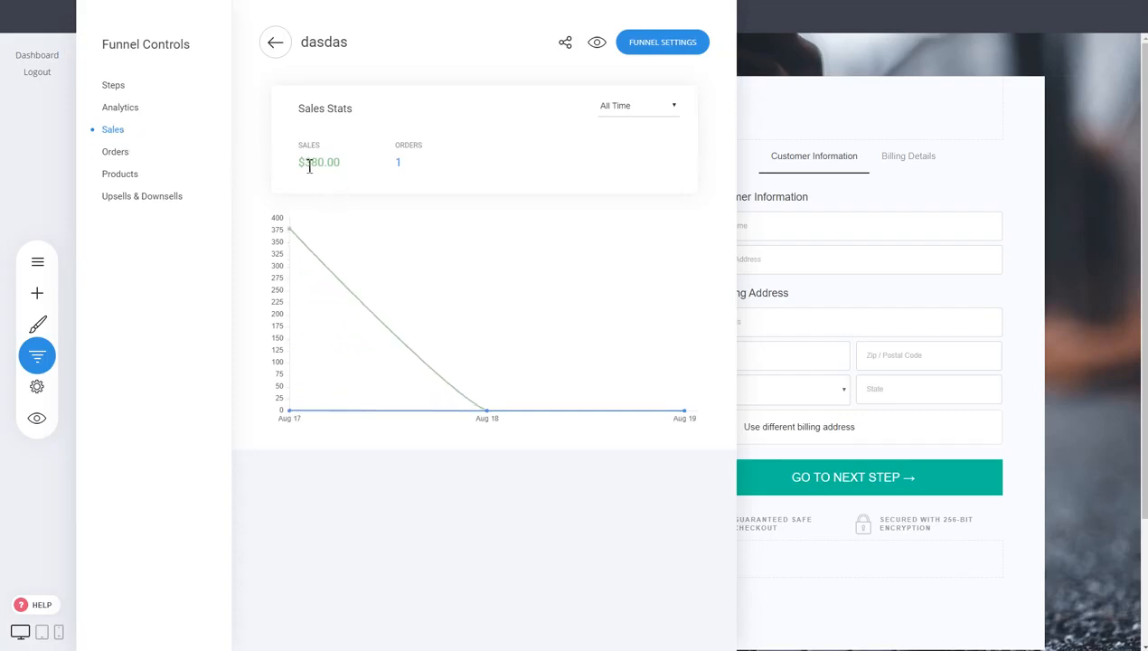
{"action": "double_click", "coordinate": [318, 166]}
{"action": "left_click", "coordinate": [142, 196]}
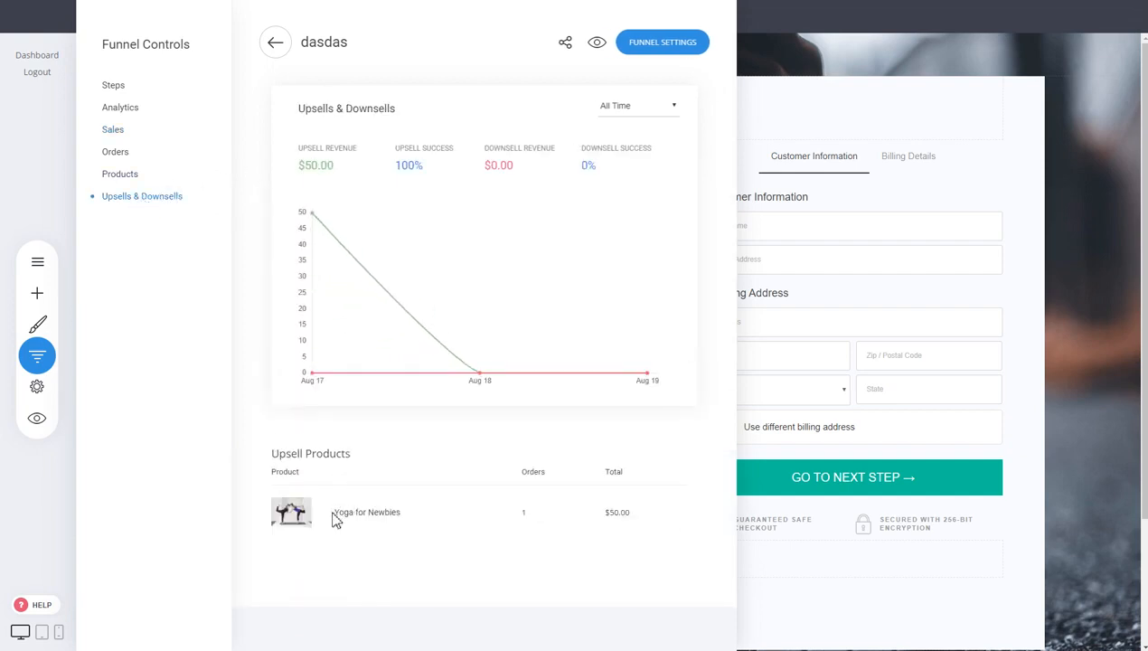
{"action": "left_click_drag", "start_coordinate": [333, 516], "coordinate": [399, 508]}
{"action": "left_click", "coordinate": [434, 502]}
{"action": "left_click_drag", "start_coordinate": [398, 165], "coordinate": [424, 166]}
{"action": "left_click", "coordinate": [113, 134]}
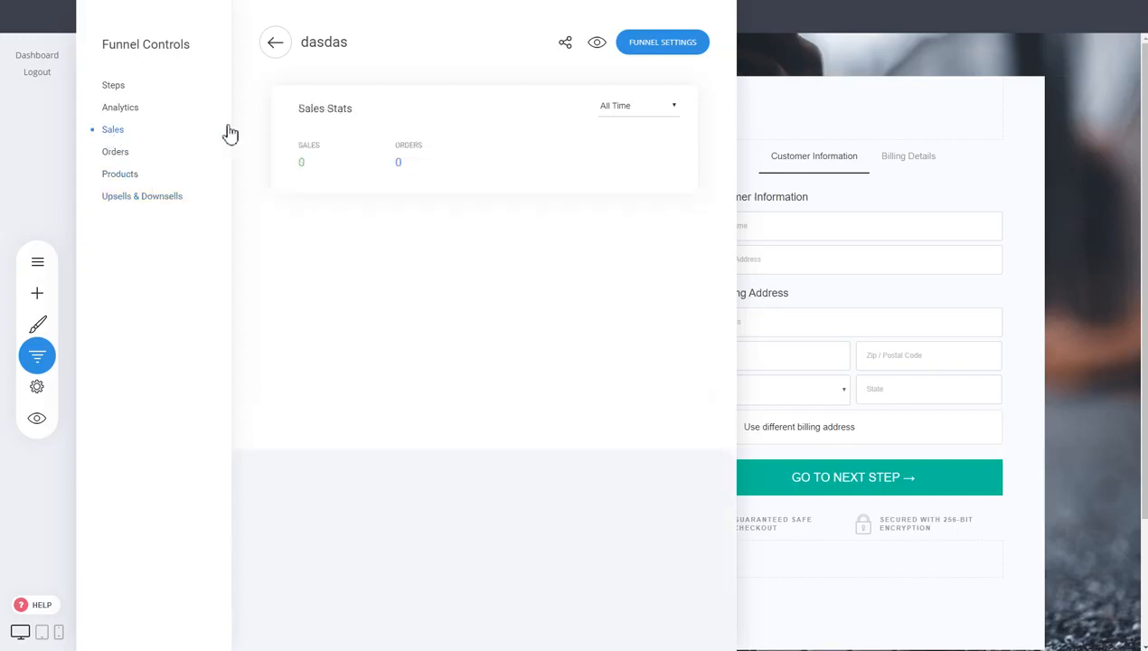
{"action": "left_click", "coordinate": [138, 200]}
{"action": "left_click", "coordinate": [858, 208]}
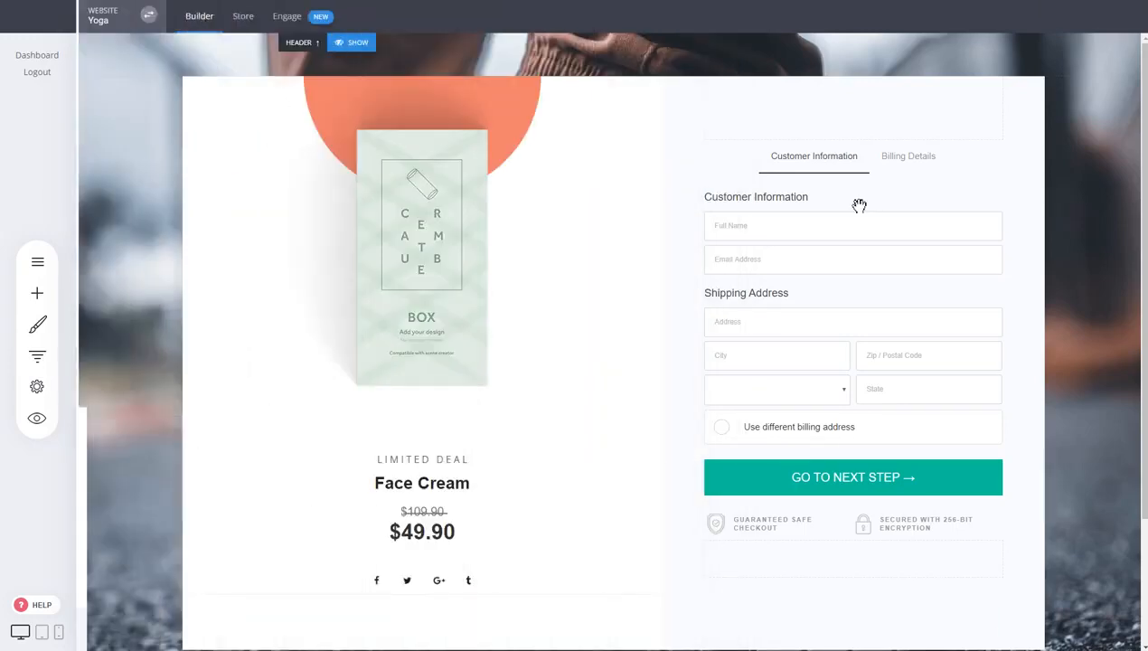
View the live funnel after a brief checkout preview and order the 150ml Face Cream from its landing page.
{"action": "left_click", "coordinate": [37, 417]}
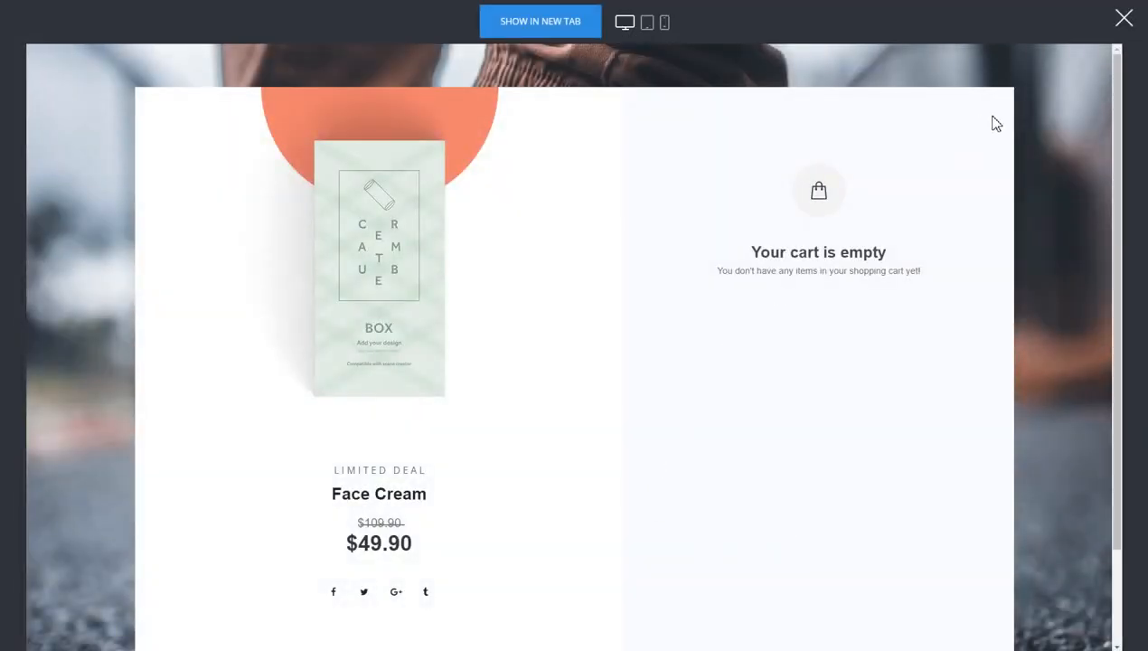
{"action": "left_click", "coordinate": [1125, 22]}
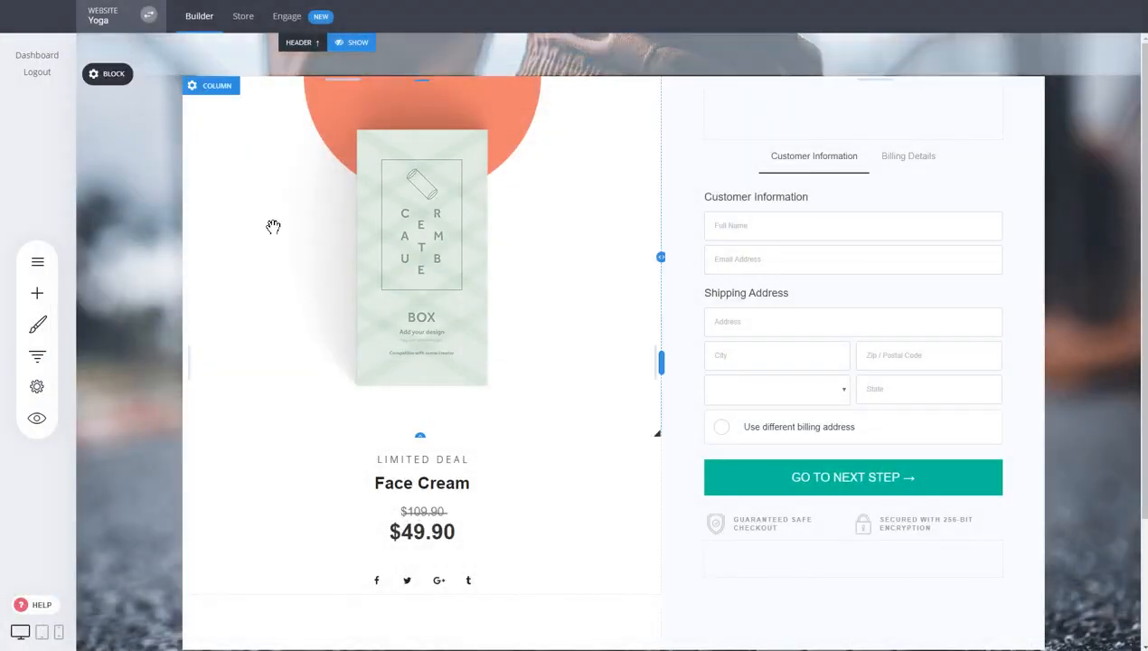
{"action": "left_click", "coordinate": [37, 357]}
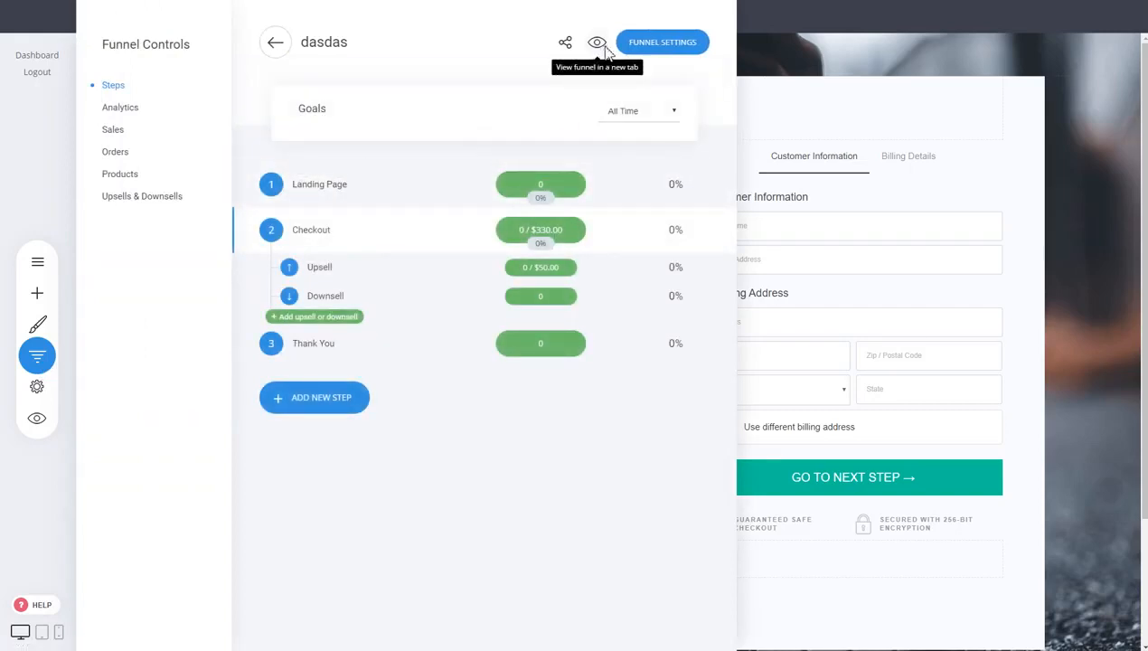
{"action": "left_click", "coordinate": [599, 45]}
{"action": "scroll", "coordinate": [592, 412], "scroll_direction": "down", "scroll_amount": 4}
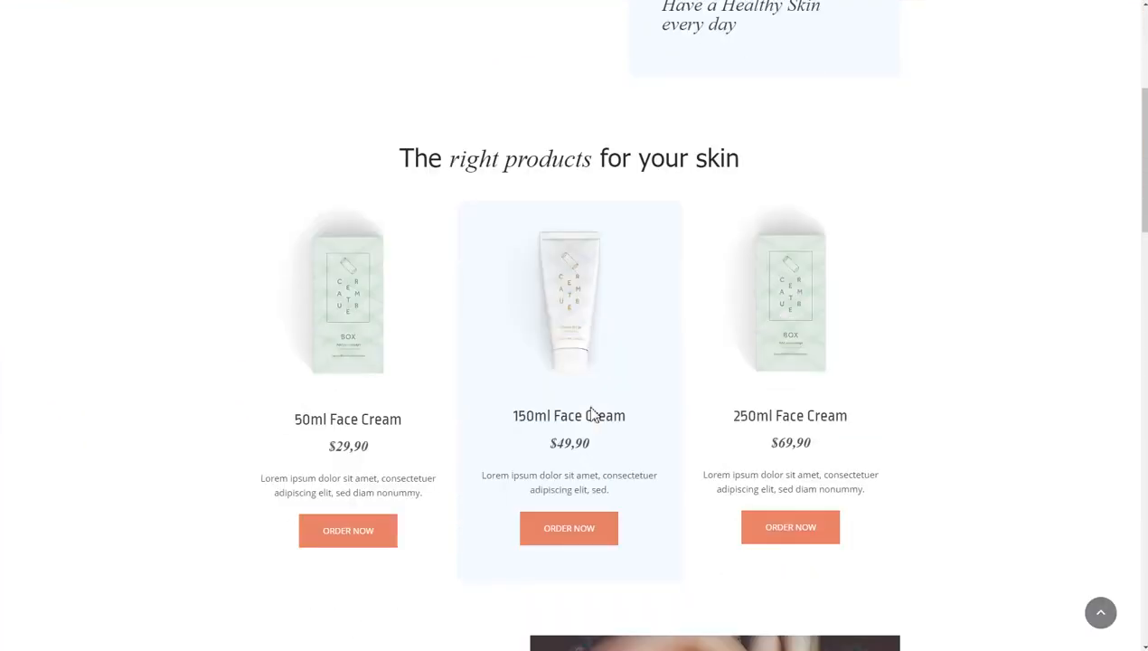
{"action": "left_click", "coordinate": [581, 531]}
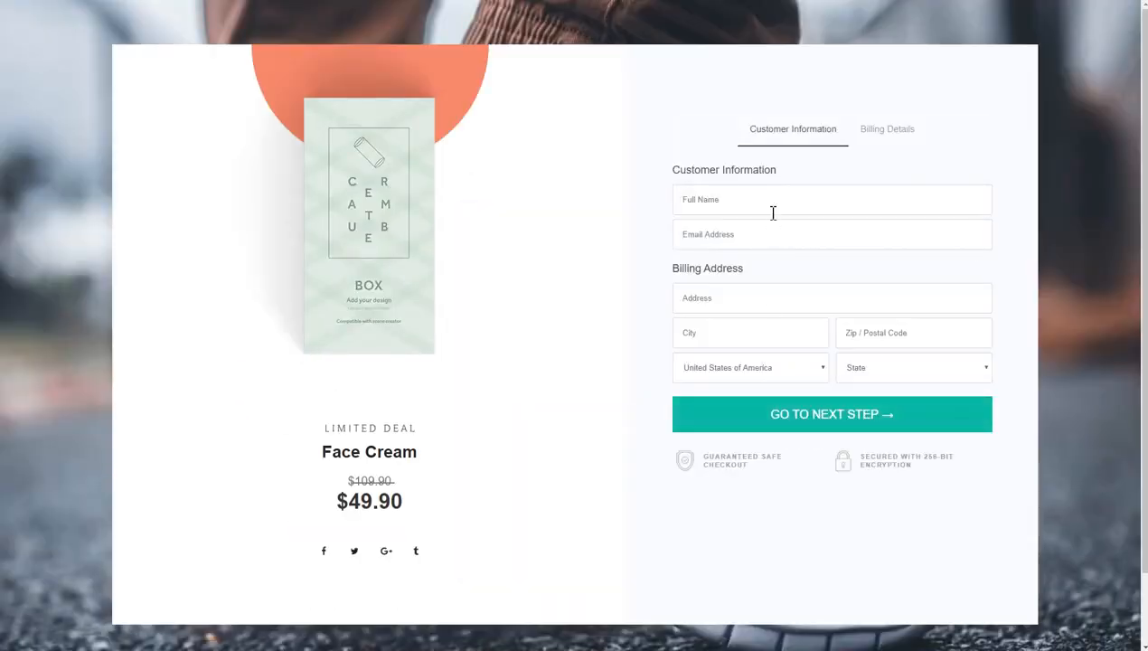
Fill in the customer's full name and e-mail address in the checkout form.
{"action": "left_click", "coordinate": [772, 212]}
{"action": "type", "text": "d"}
{"action": "left_click", "coordinate": [728, 242]}
{"action": "type", "text": "d"}
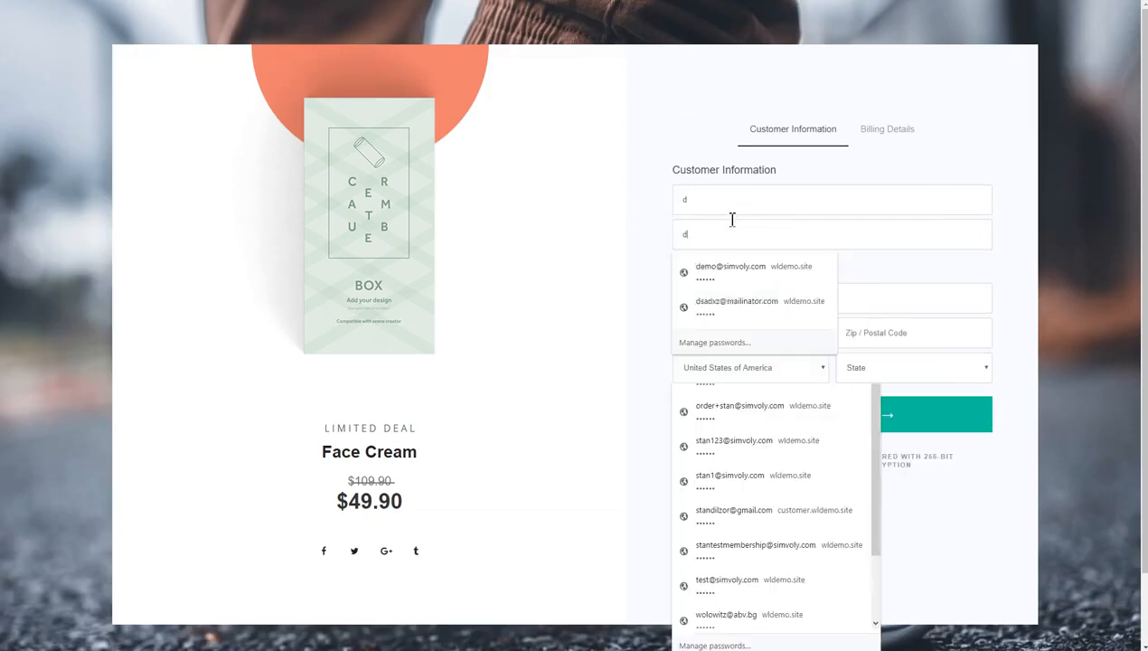
{"action": "left_click", "coordinate": [715, 202]}
{"action": "type", "text": "sadasdas"}
{"action": "left_click", "coordinate": [843, 239]}
{"action": "type", "text": "asdd"}
{"action": "left_click_drag", "start_coordinate": [843, 239], "coordinate": [620, 225]}
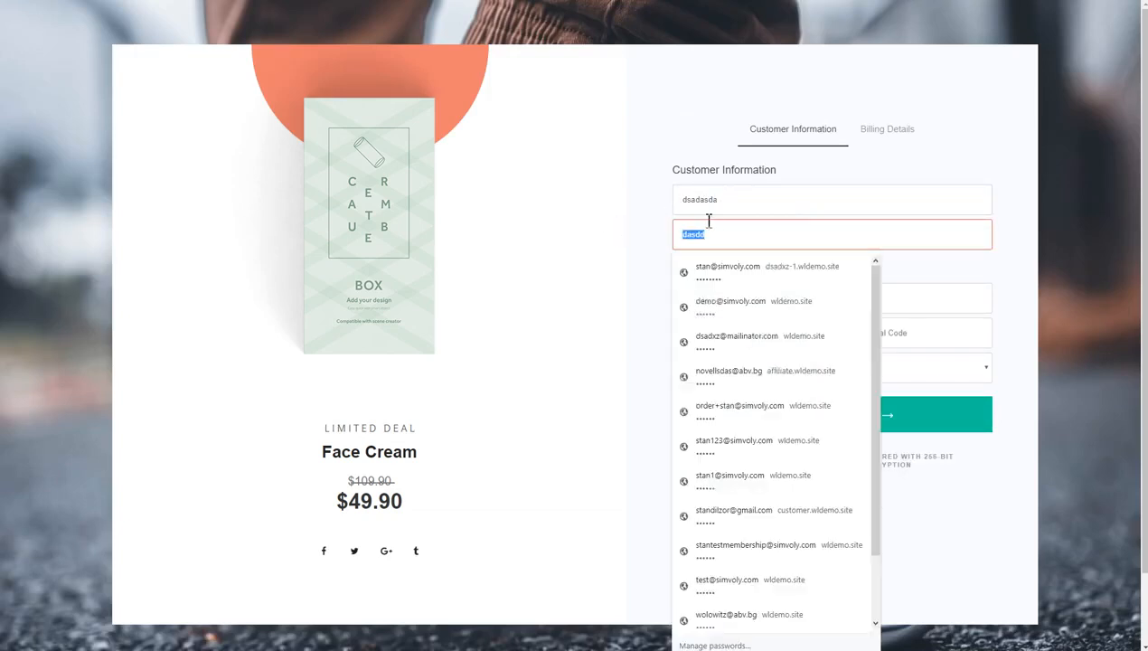
{"action": "key", "text": "ctrl+v"}
{"action": "left_click", "coordinate": [905, 269]}
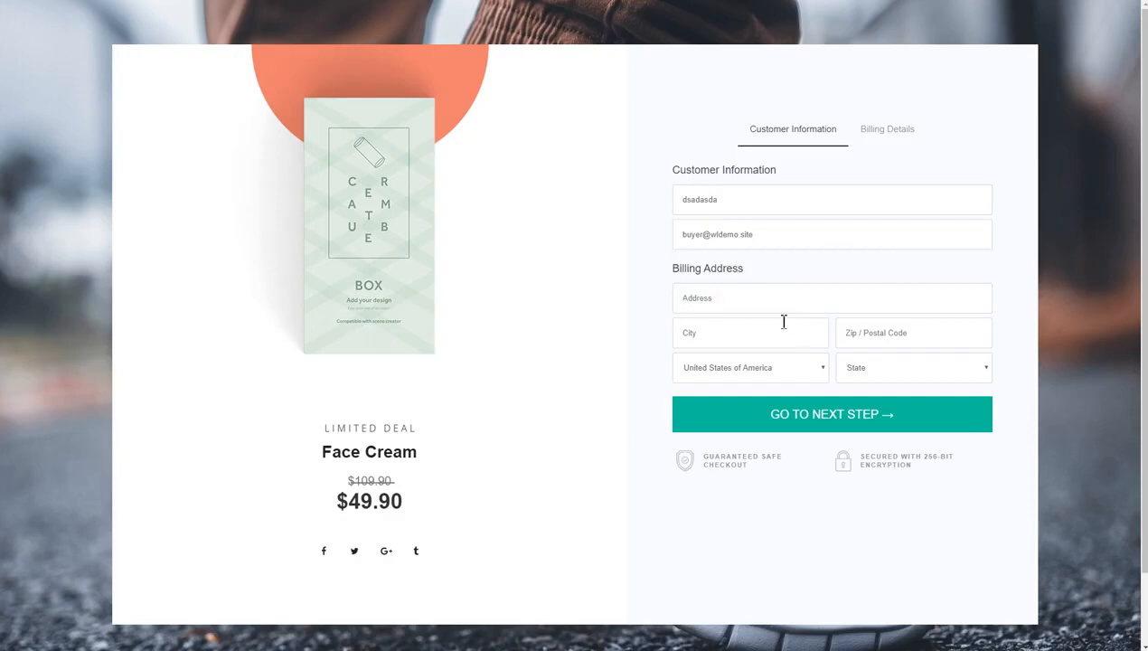
Fill in the billing address, city, postal code and state, and go on to the billing details.
{"action": "left_click", "coordinate": [753, 305]}
{"action": "type", "text": "dsdadas"}
{"action": "left_click", "coordinate": [794, 333]}
{"action": "type", "text": "dasdas"}
{"action": "left_click", "coordinate": [878, 336]}
{"action": "type", "text": "dsadas"}
{"action": "type", "text": "3232"}
{"action": "left_click", "coordinate": [897, 376]}
{"action": "left_click", "coordinate": [881, 404]}
{"action": "left_click", "coordinate": [844, 421]}
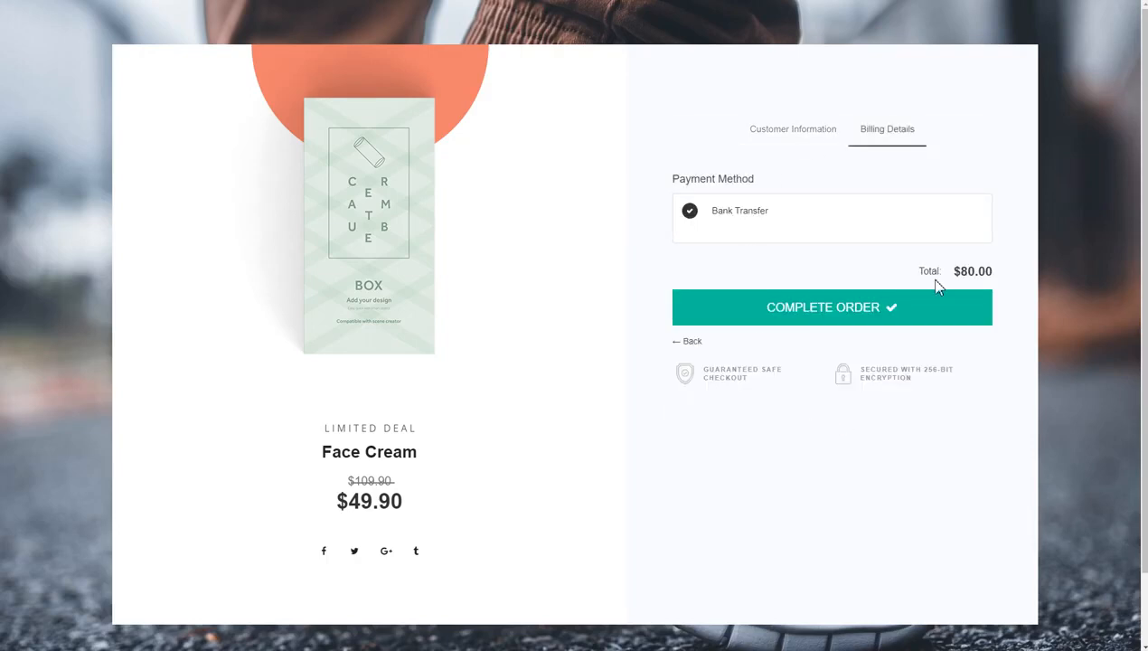
Complete the order with Bank Transfer, decline the upsell offer with No, Thanks and accept the downsell with Buy Now.
{"action": "left_click", "coordinate": [881, 318]}
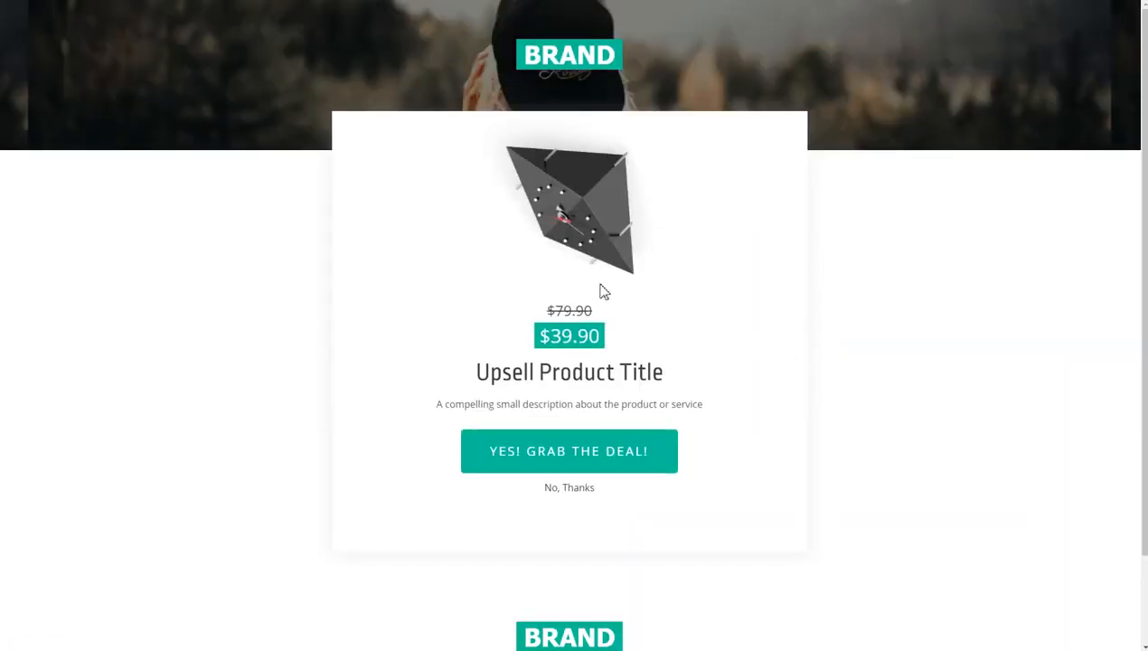
{"action": "left_click", "coordinate": [578, 493]}
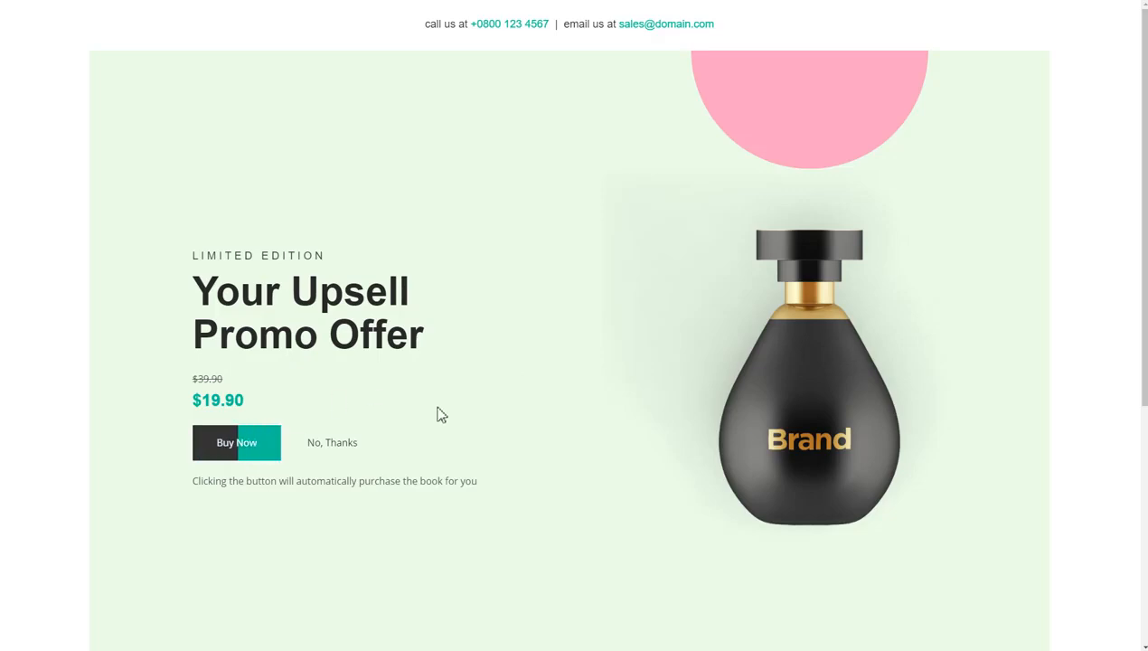
{"action": "left_click", "coordinate": [254, 449]}
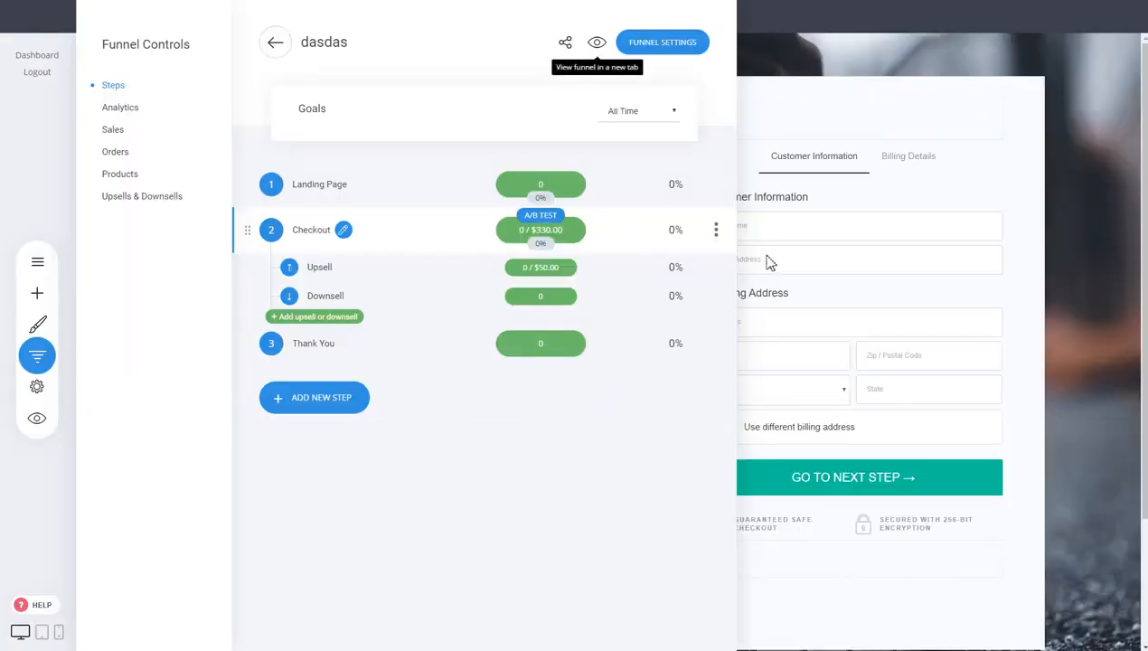
Reload the funnel's steps and examine its Upsells & Downsells revenue, success rates, graph and product lists.
{"action": "left_click", "coordinate": [766, 255]}
{"action": "left_click", "coordinate": [36, 360]}
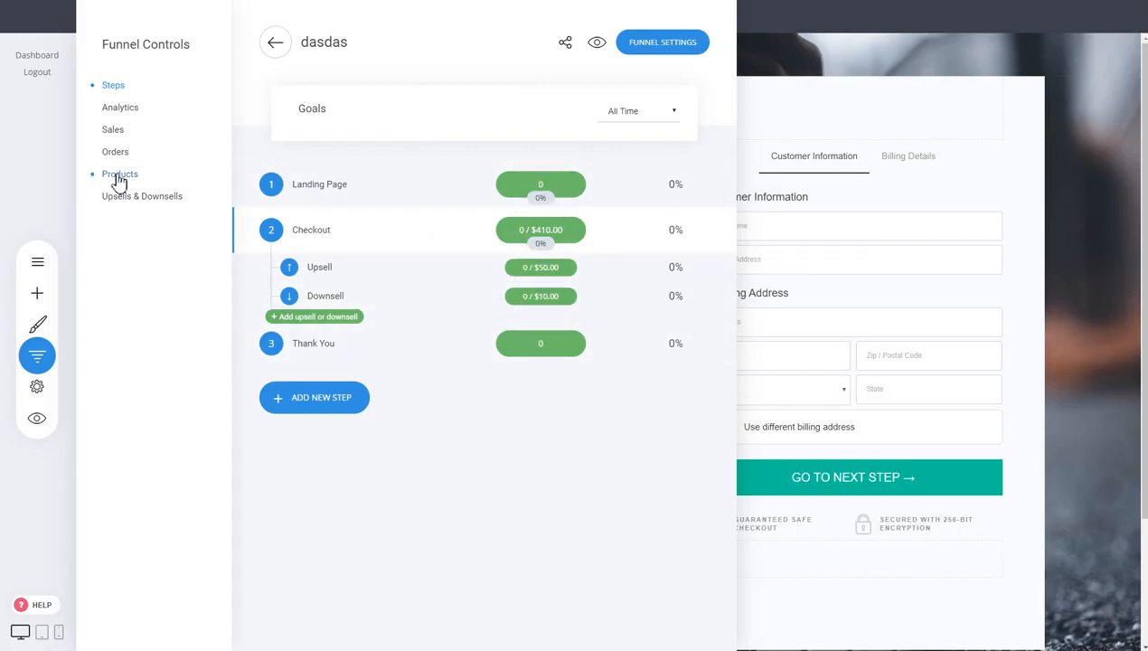
{"action": "left_click", "coordinate": [128, 207]}
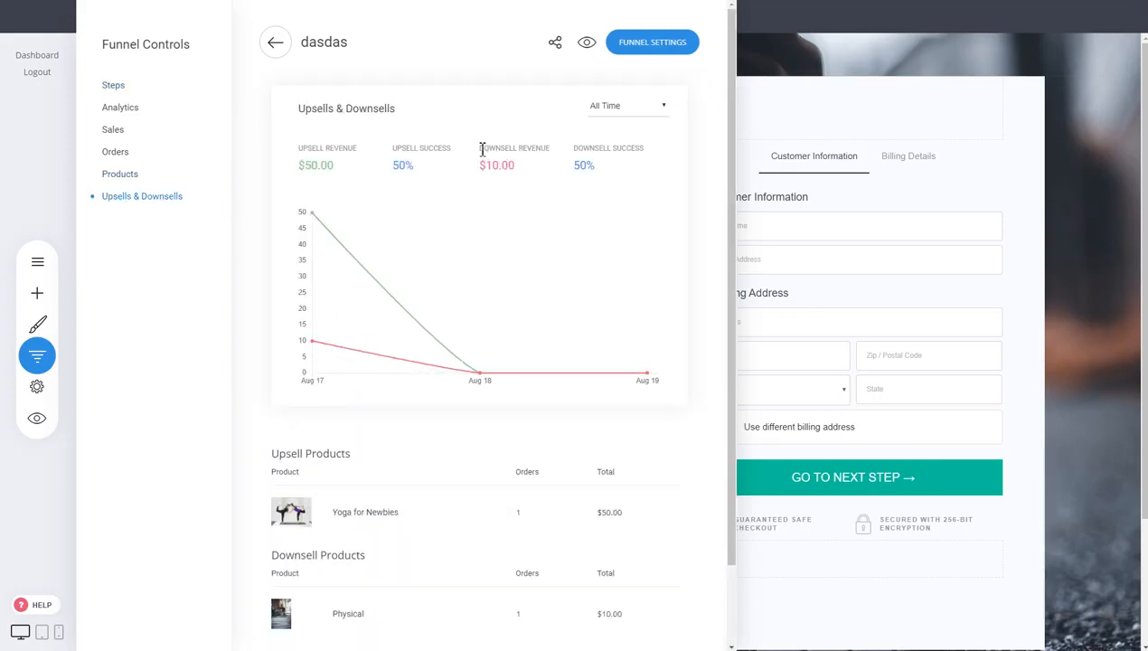
{"action": "left_click_drag", "start_coordinate": [496, 149], "coordinate": [542, 154]}
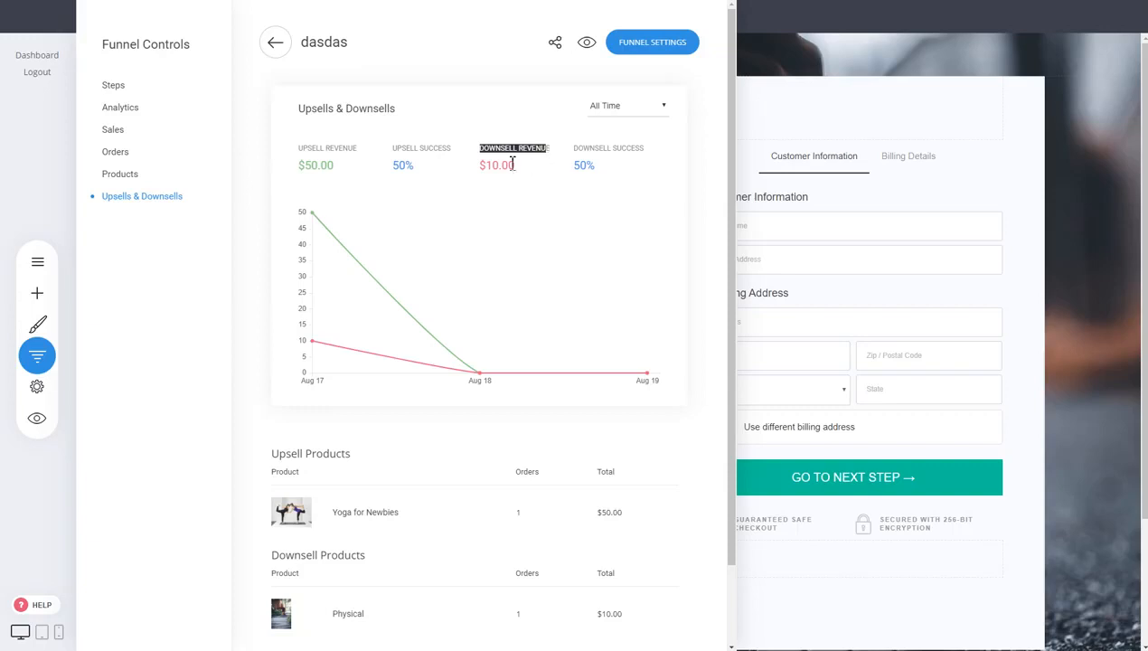
{"action": "left_click", "coordinate": [515, 165]}
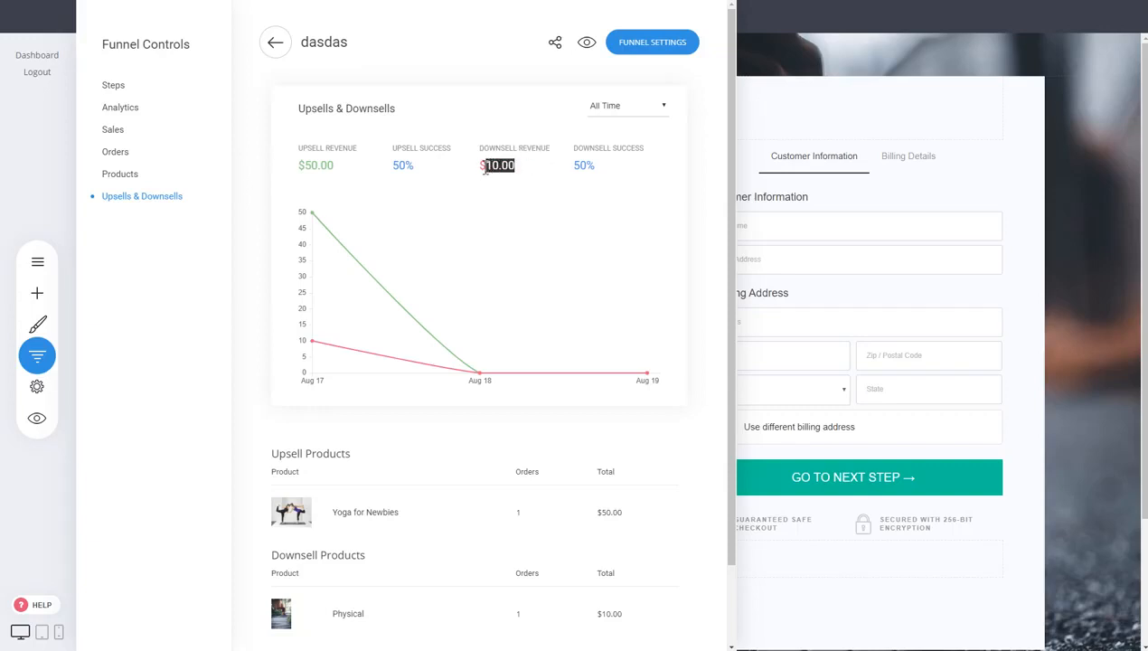
{"action": "left_click", "coordinate": [484, 168]}
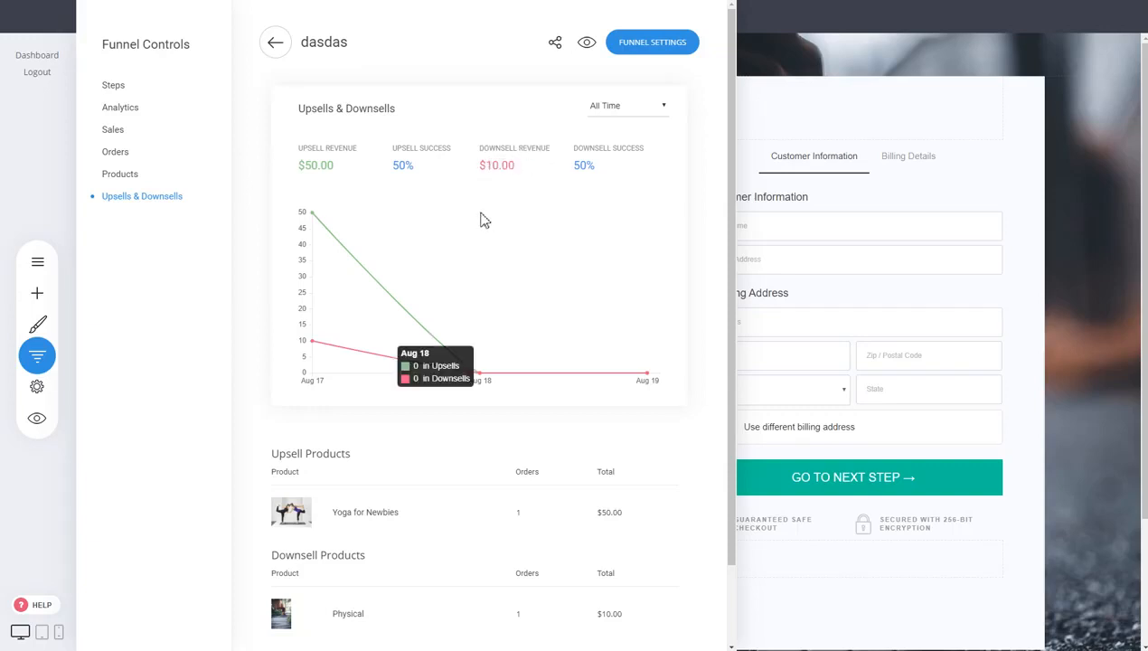
{"action": "scroll", "coordinate": [481, 218], "scroll_direction": "down", "scroll_amount": 2}
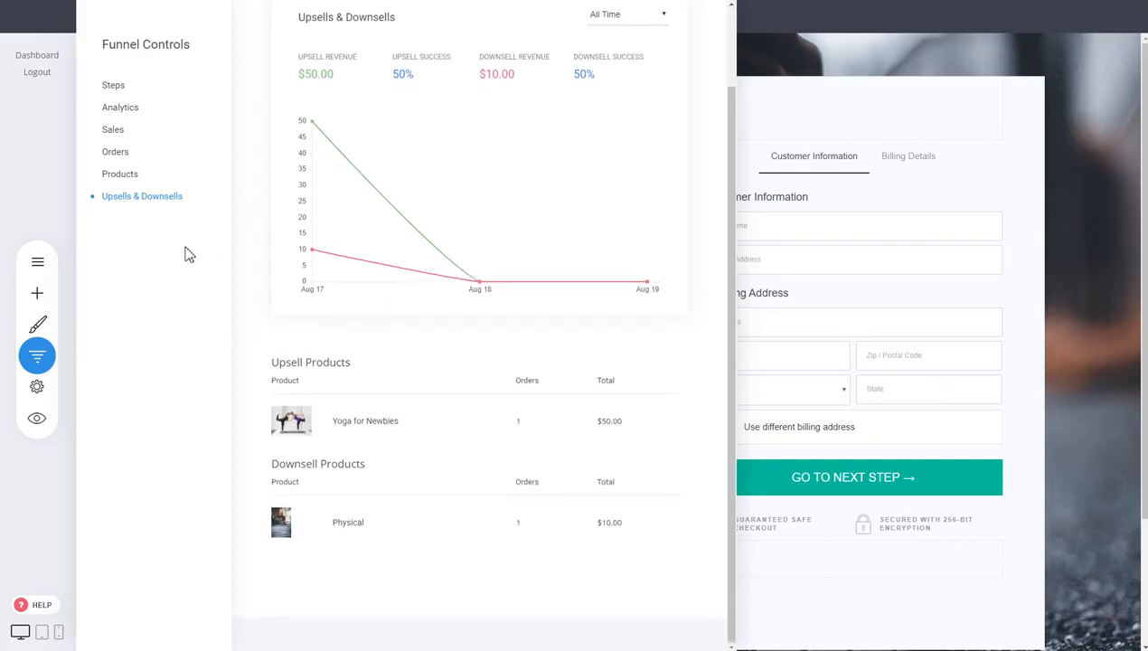
{"action": "scroll", "coordinate": [300, 325], "scroll_direction": "up", "scroll_amount": 1}
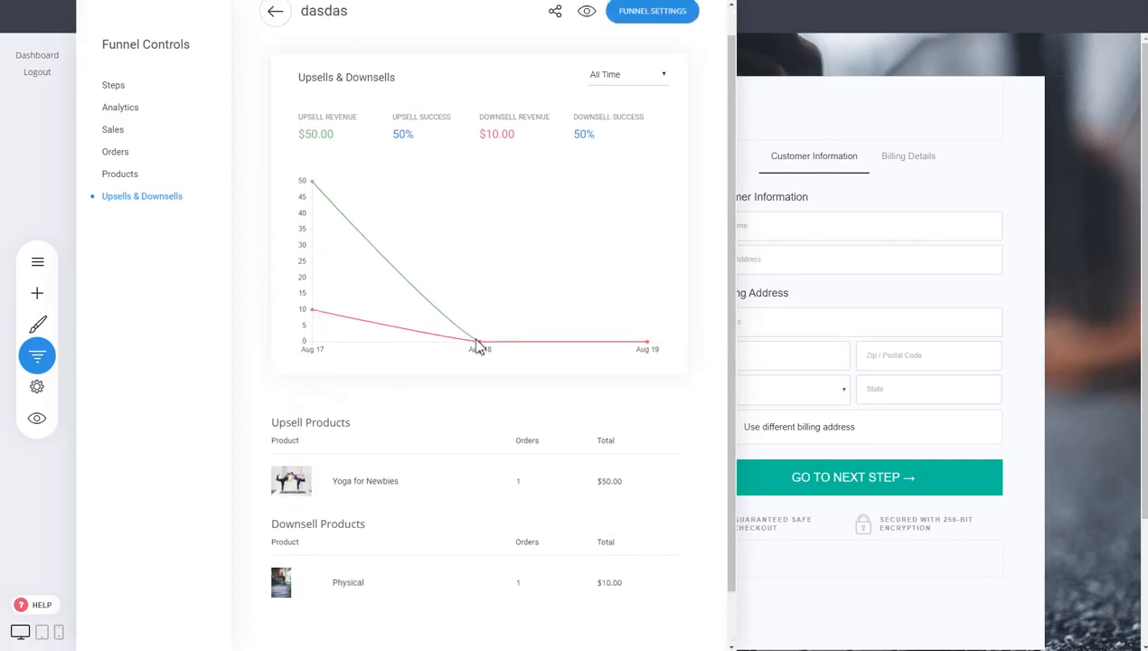
Review the funnel's Products, Sales stats and Orders, and leave the funnel controls.
{"action": "left_click", "coordinate": [133, 180]}
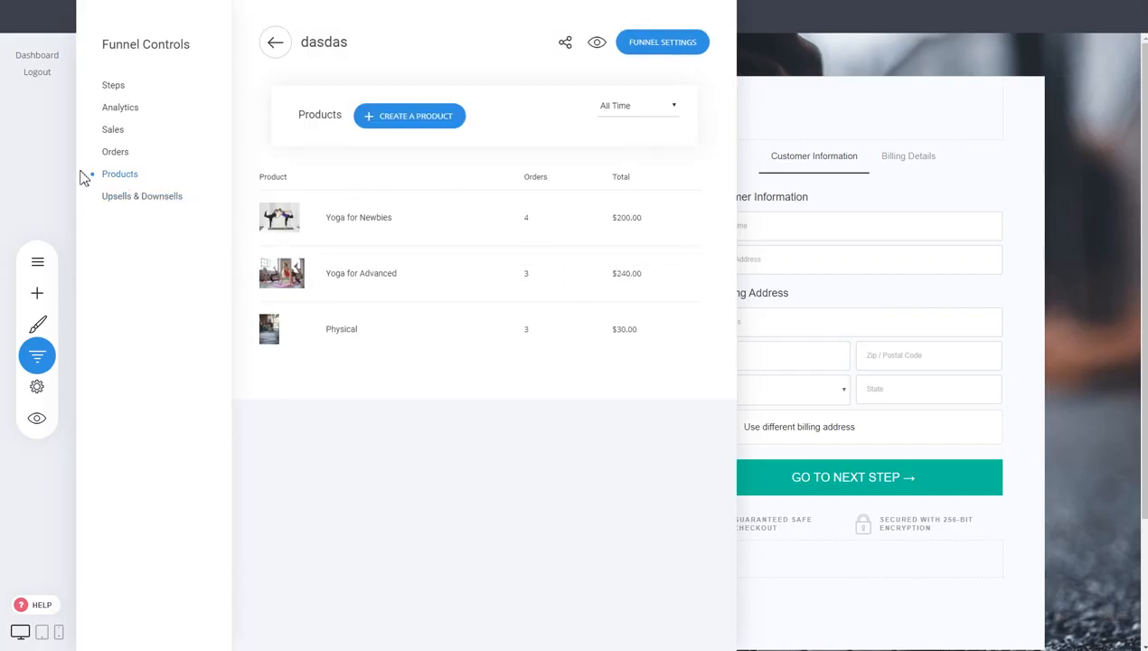
{"action": "left_click", "coordinate": [118, 135]}
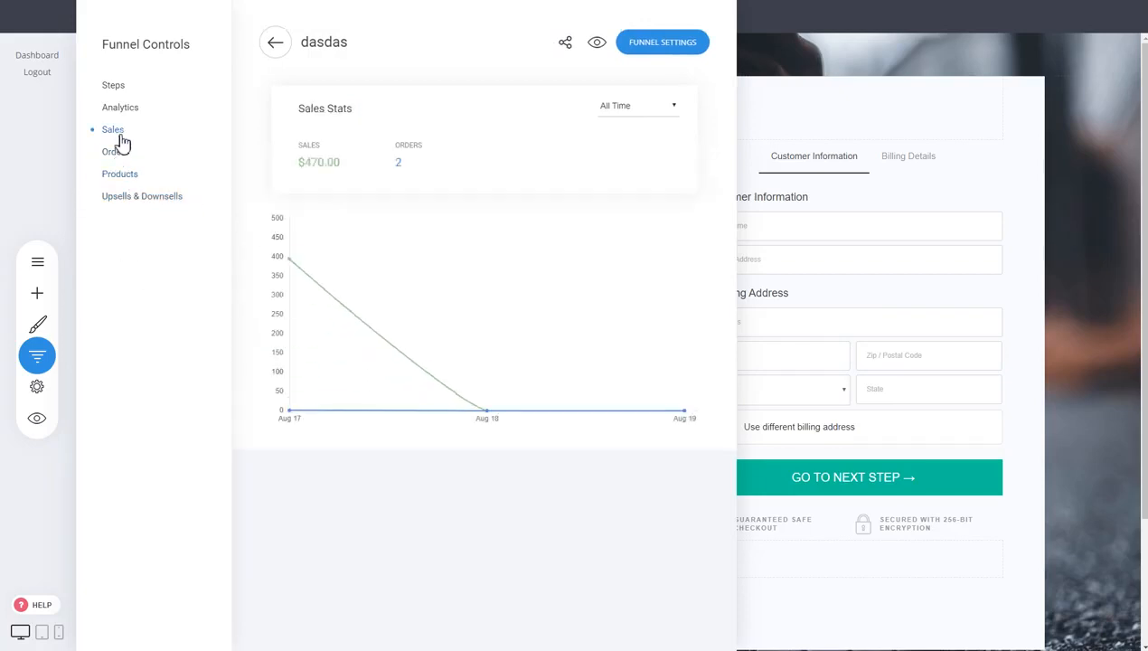
{"action": "left_click", "coordinate": [122, 156]}
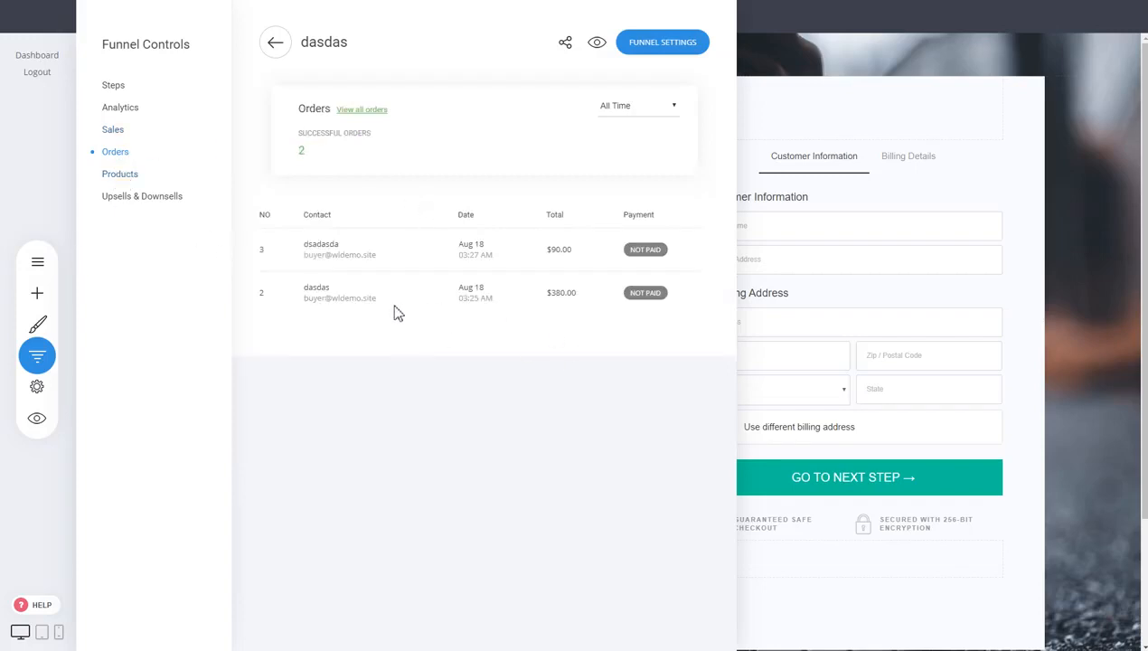
{"action": "left_click", "coordinate": [890, 222]}
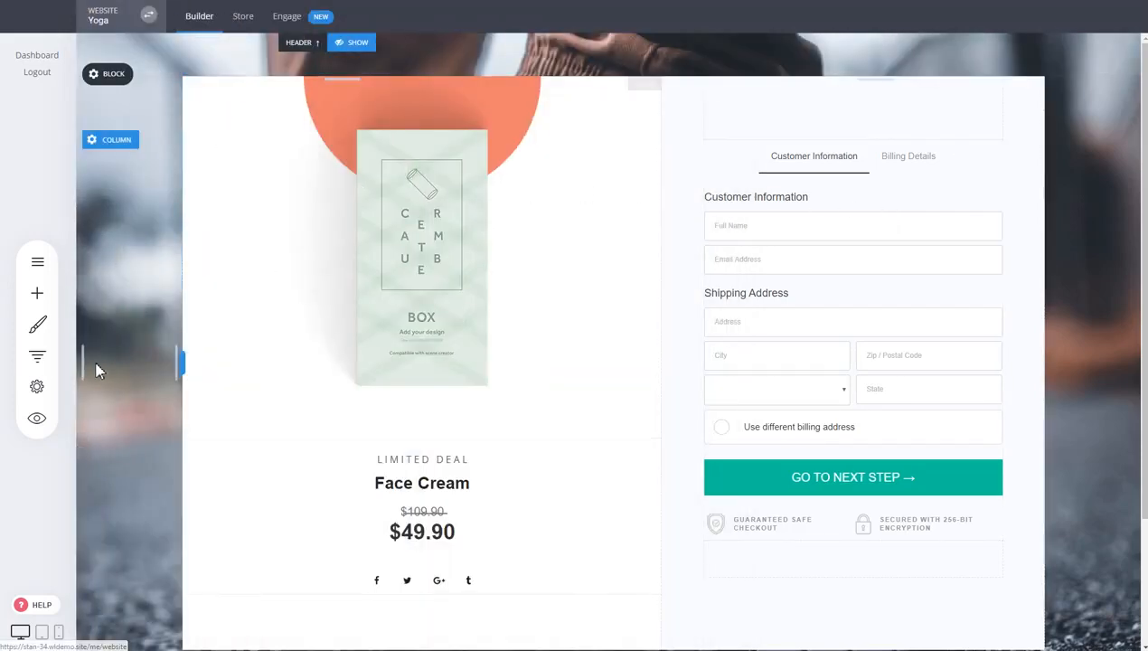
Open the Landing Page step and the add-to-cart link settings of the 50ml Face Cream's ORDER NOW button.
{"action": "left_click", "coordinate": [37, 355]}
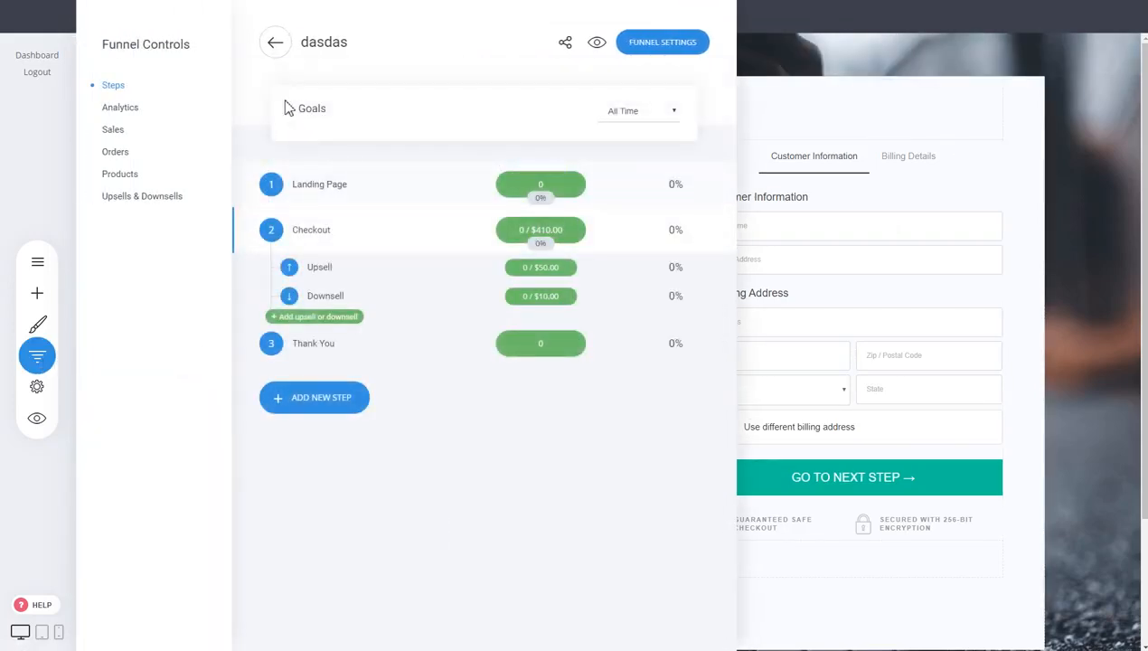
{"action": "left_click", "coordinate": [328, 195]}
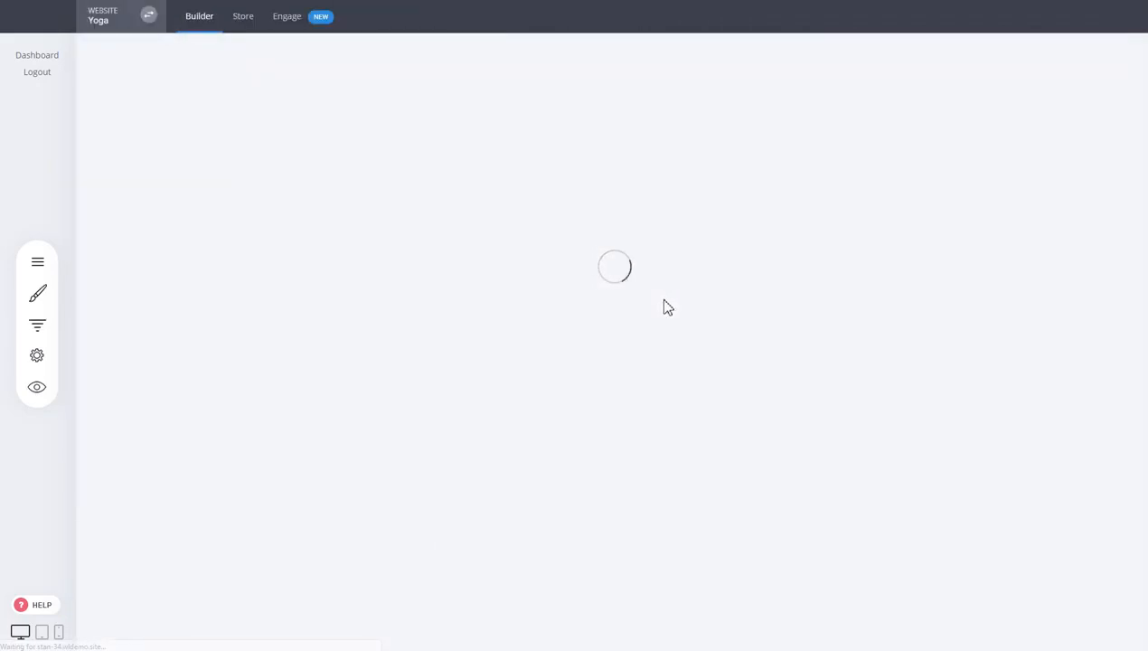
{"action": "scroll", "coordinate": [599, 380], "scroll_direction": "down", "scroll_amount": 4}
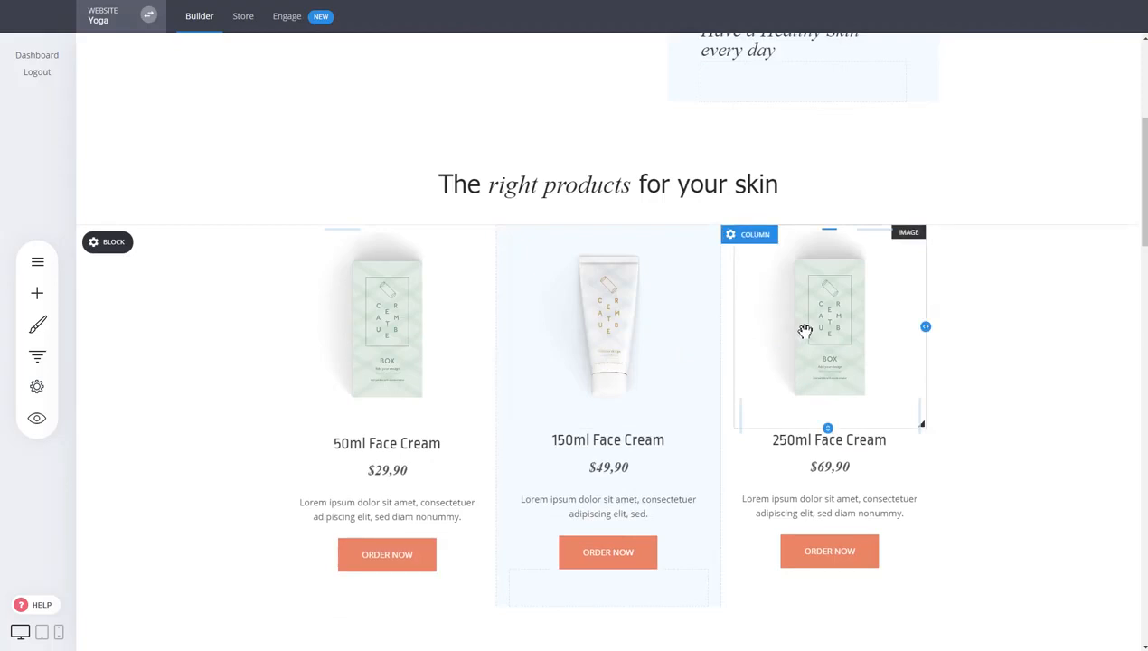
{"action": "left_click", "coordinate": [387, 560]}
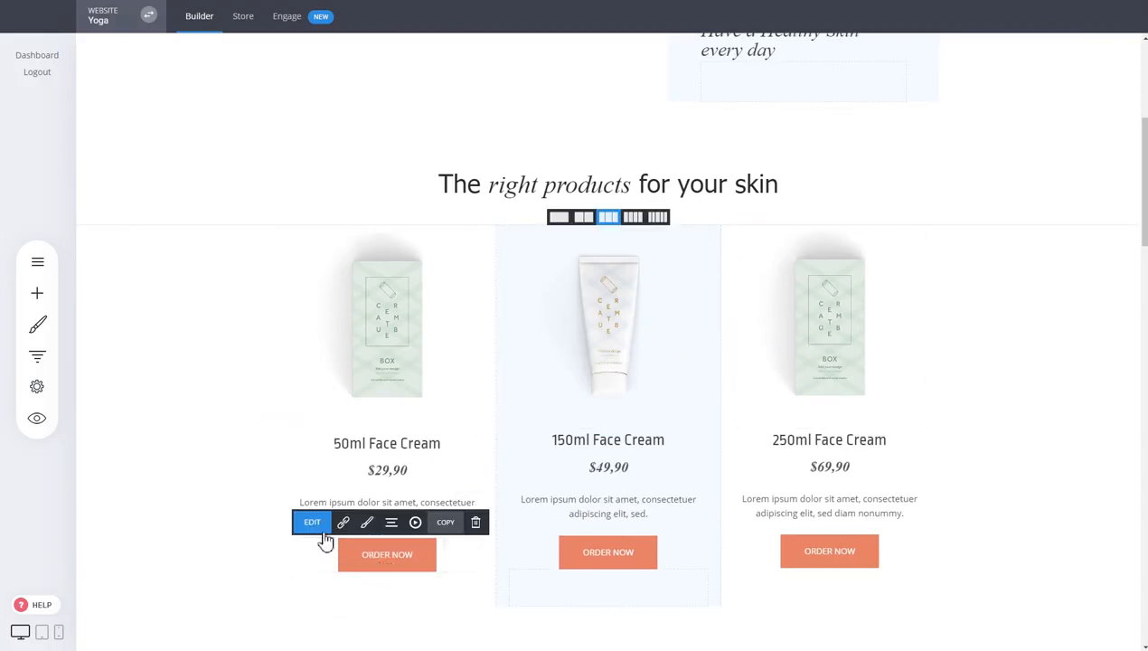
{"action": "left_click", "coordinate": [316, 524]}
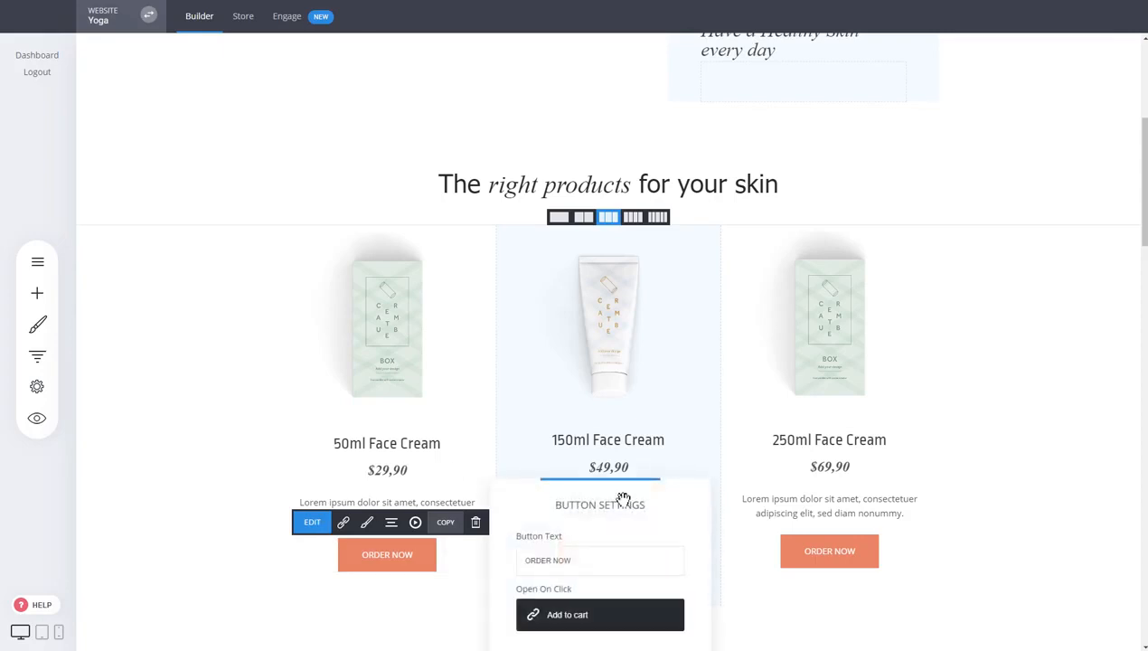
{"action": "left_click_drag", "start_coordinate": [630, 486], "coordinate": [601, 256]}
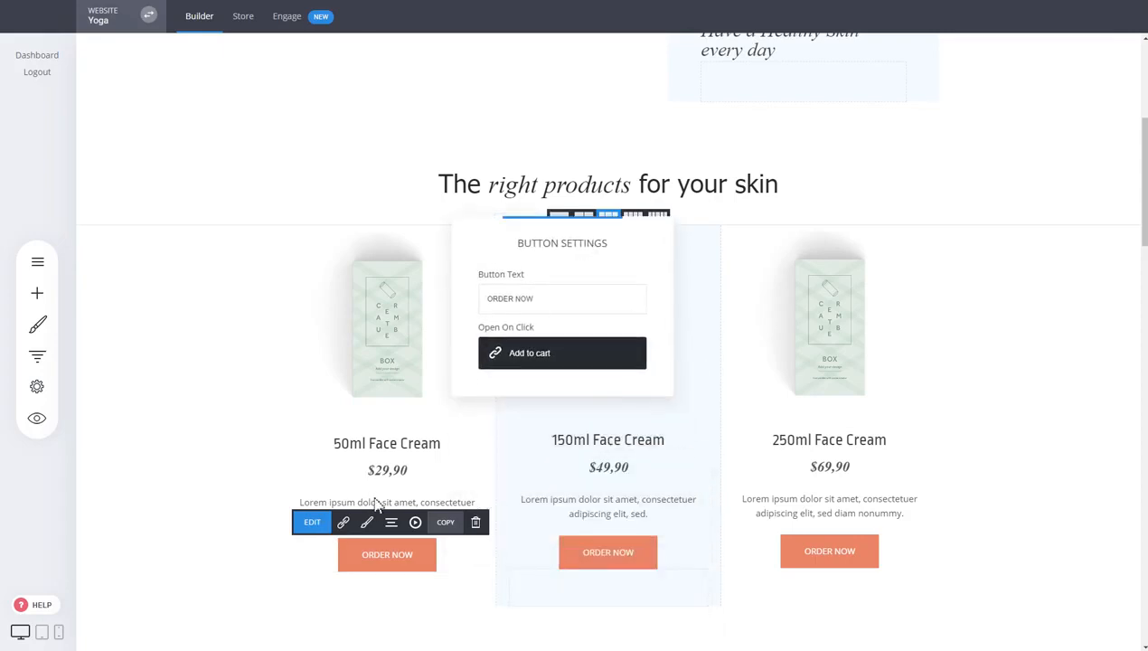
{"action": "left_click", "coordinate": [558, 362]}
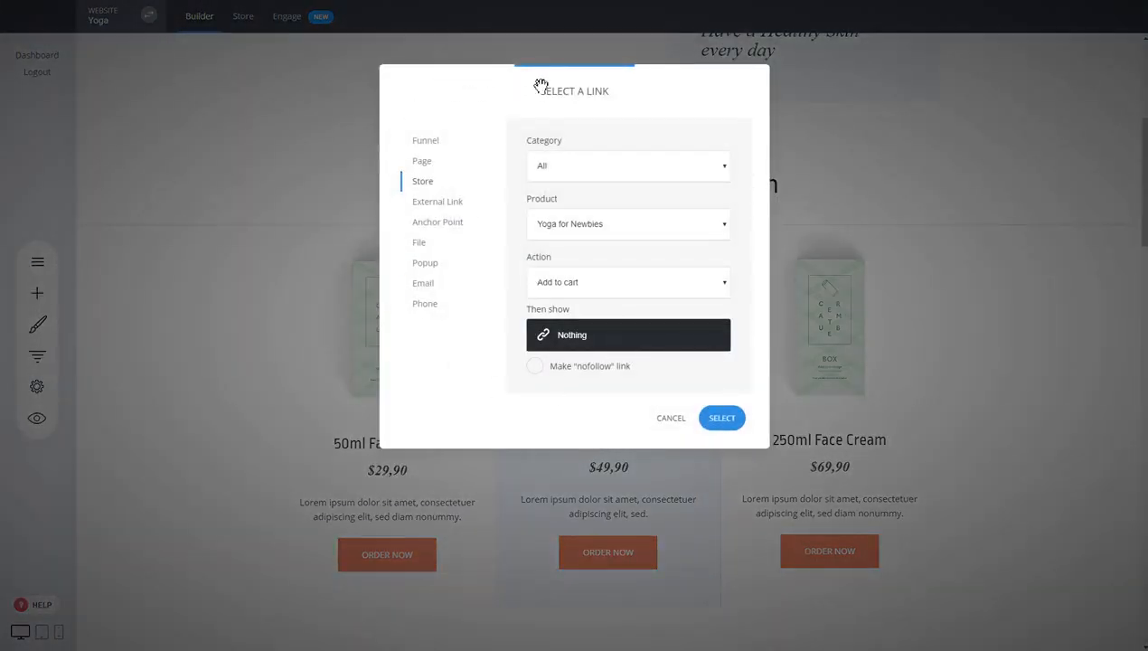
Open the 'Then show' link of the ORDER NOW button's add-to-cart action and choose Popup as its link type.
{"action": "left_click_drag", "start_coordinate": [540, 86], "coordinate": [374, 118]}
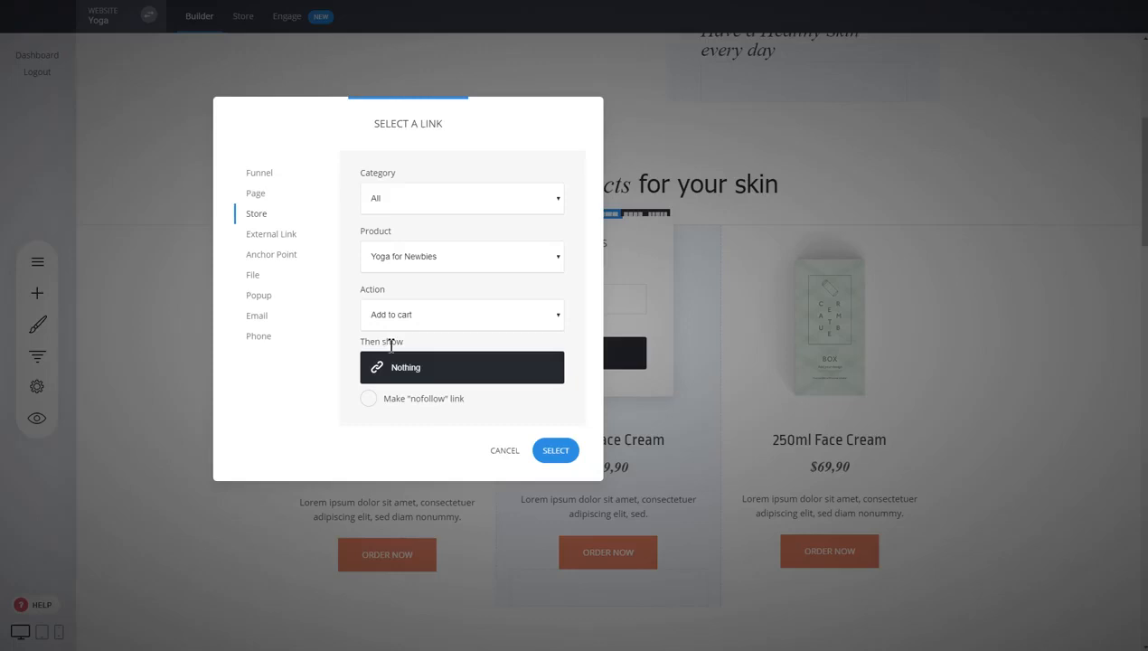
{"action": "left_click", "coordinate": [407, 368]}
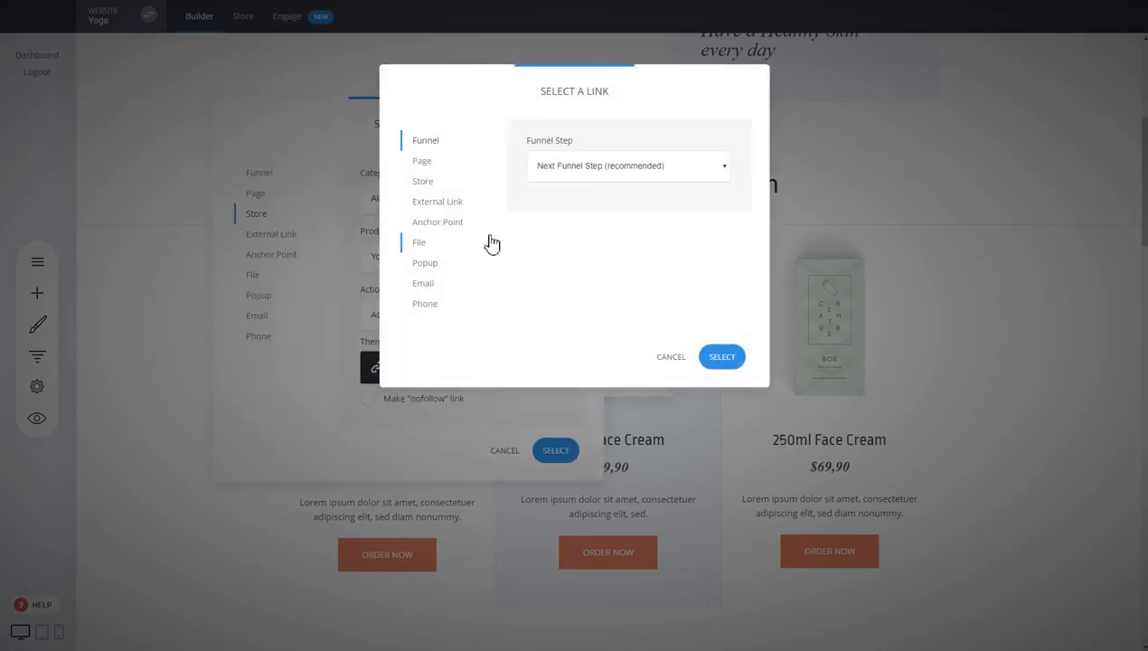
{"action": "left_click", "coordinate": [428, 266]}
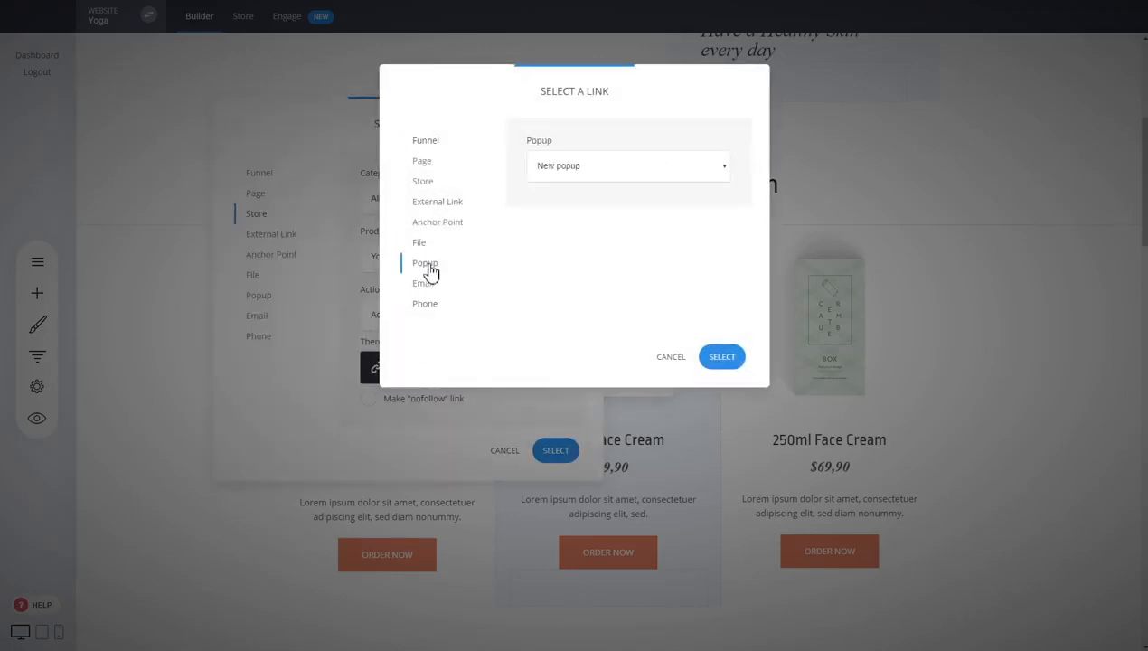
{"action": "left_click", "coordinate": [590, 172]}
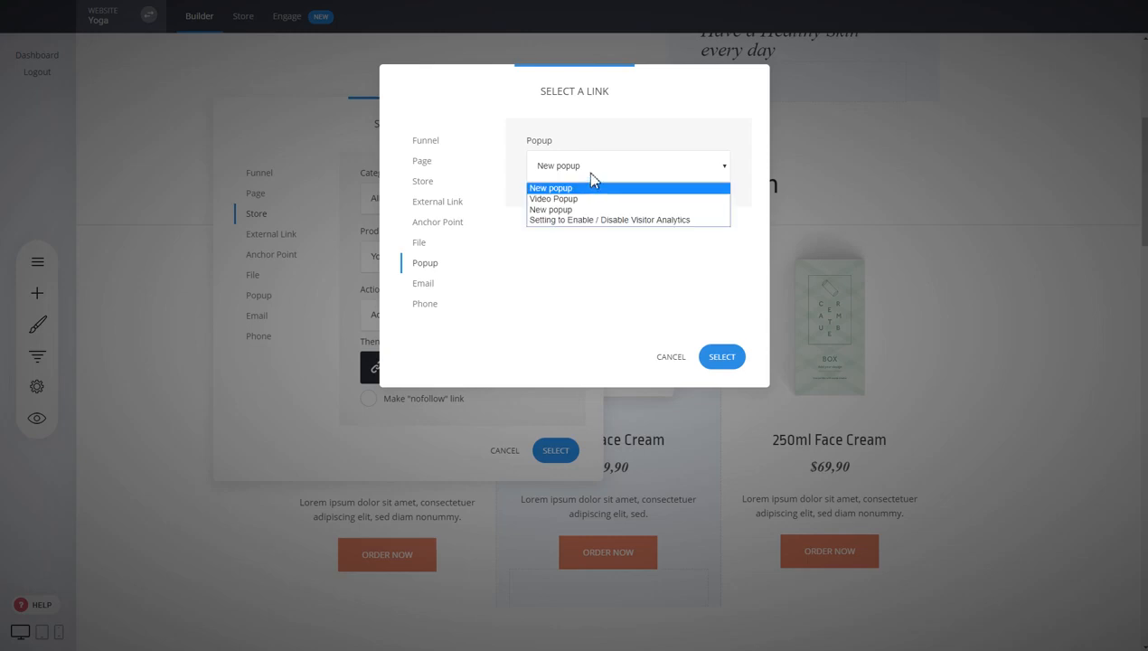
{"action": "left_click", "coordinate": [591, 175]}
{"action": "left_click_drag", "start_coordinate": [591, 109], "coordinate": [784, 211]}
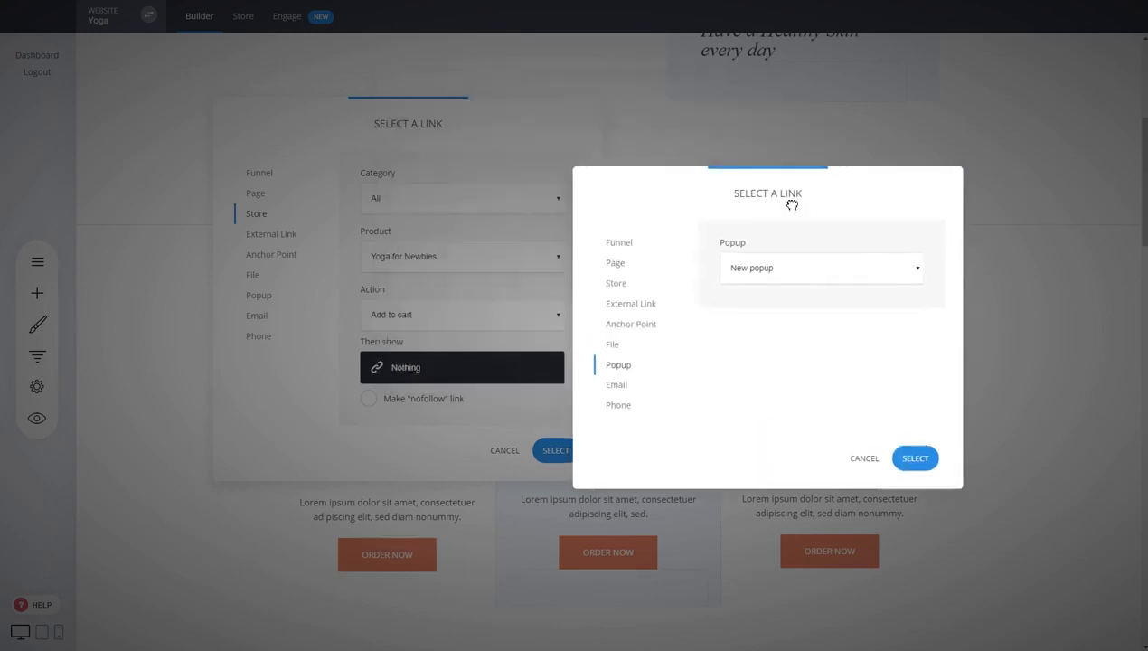
{"action": "left_click_drag", "start_coordinate": [719, 160], "coordinate": [631, 107]}
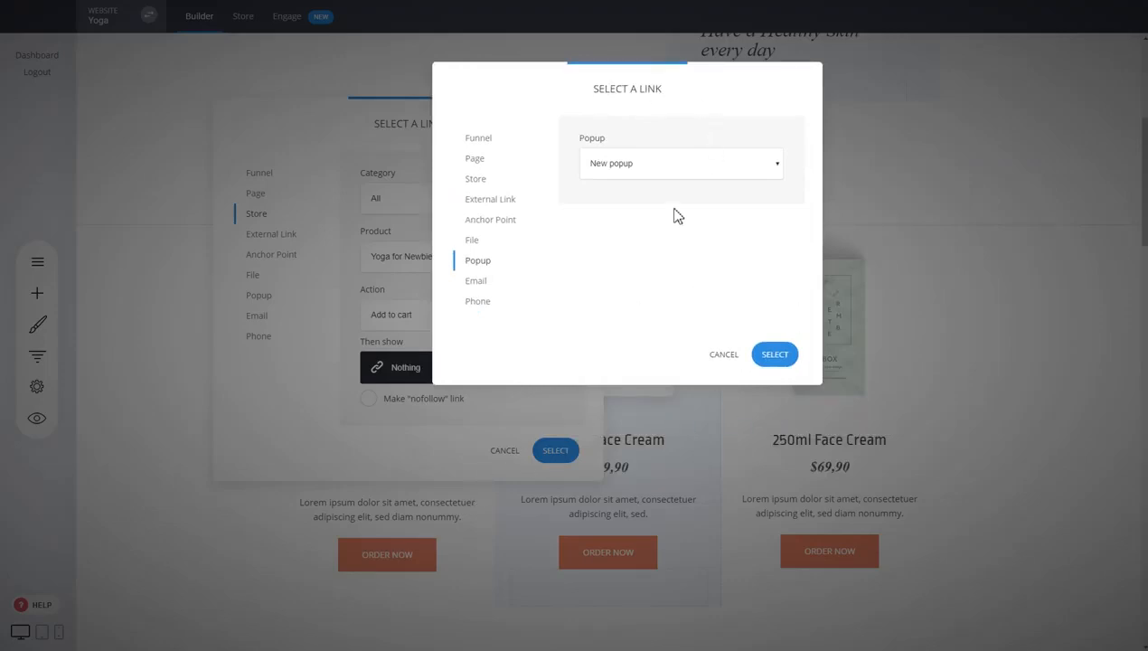
Choose New popup as what shows after adding to cart, and apply the link and button settings.
{"action": "left_click", "coordinate": [632, 164]}
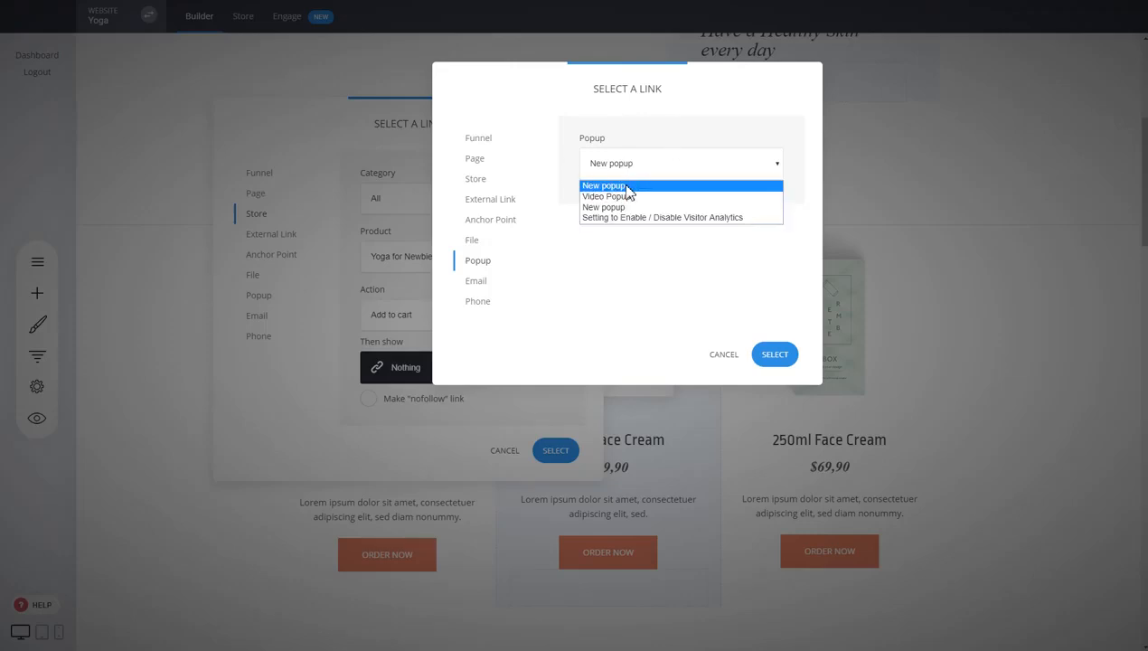
{"action": "left_click", "coordinate": [628, 187]}
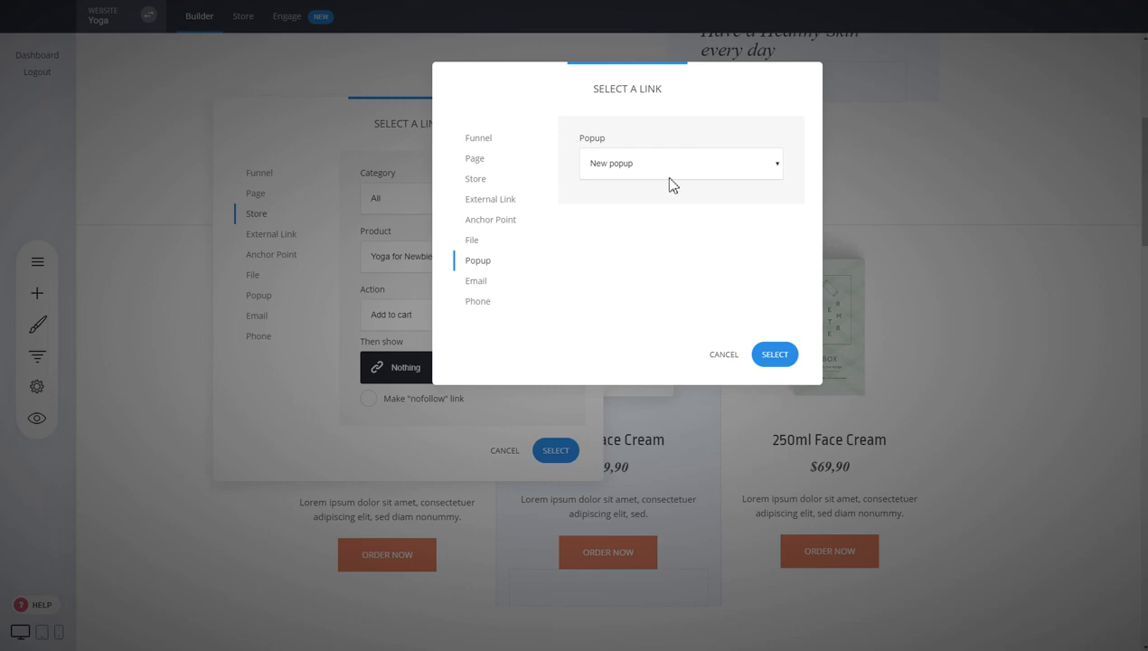
{"action": "left_click", "coordinate": [774, 354]}
{"action": "left_click", "coordinate": [555, 450]}
{"action": "left_click", "coordinate": [776, 343]}
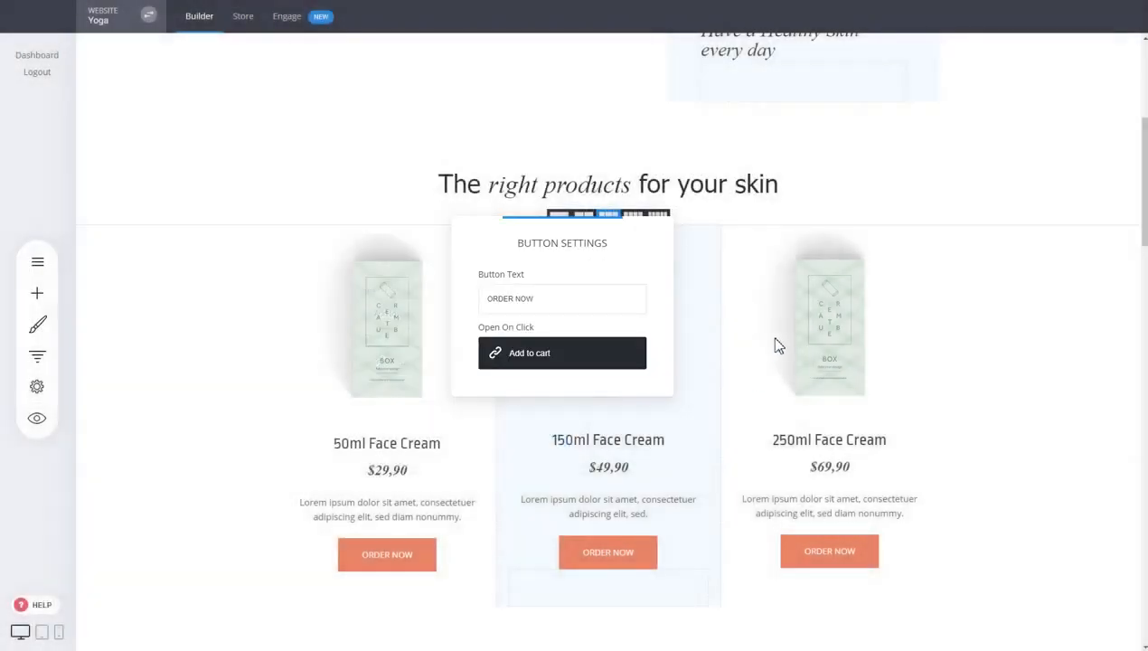
{"action": "left_click", "coordinate": [600, 18]}
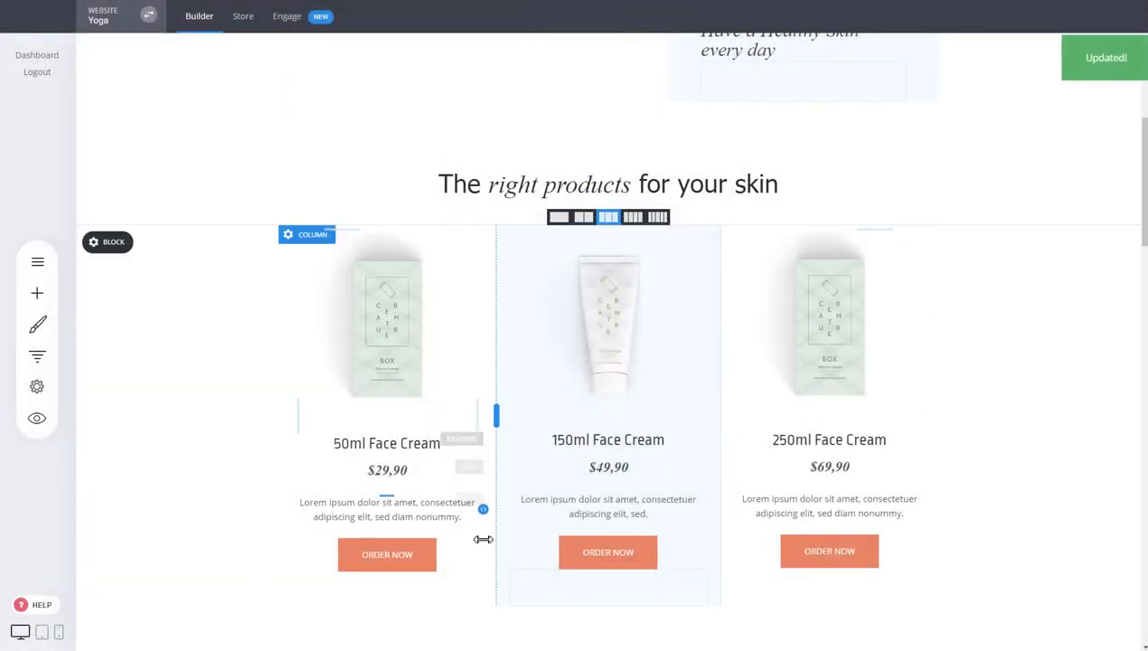
Preview the website, test the 50ml Face Cream's ORDER NOW button, and close its popup and the preview.
{"action": "left_click", "coordinate": [37, 417]}
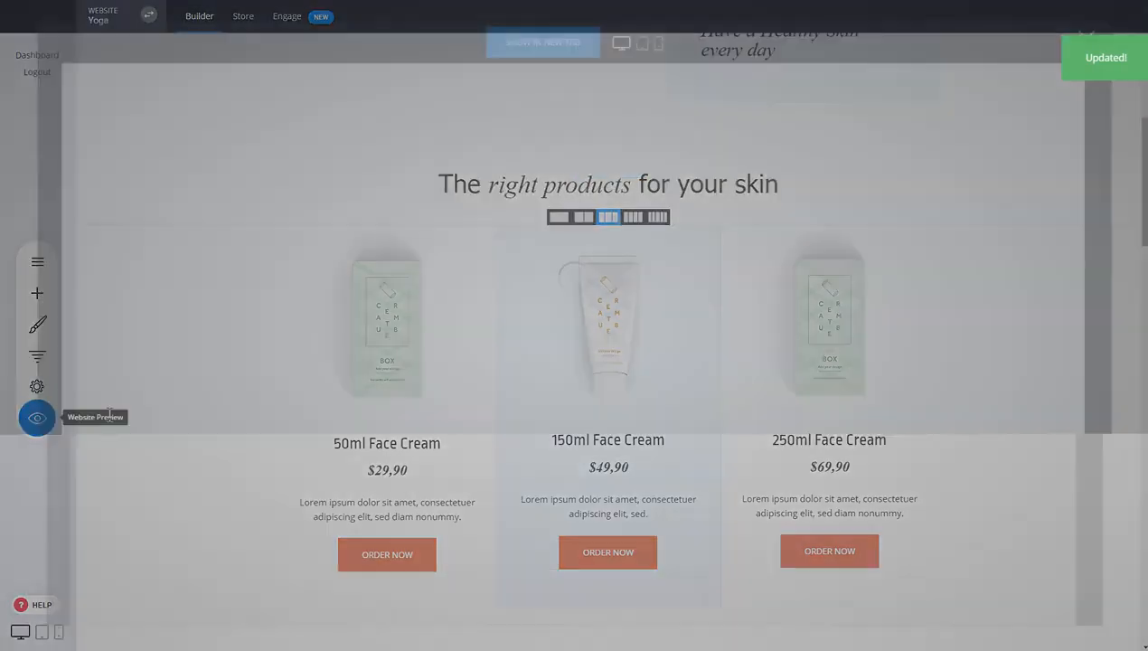
{"action": "scroll", "coordinate": [542, 312], "scroll_direction": "down", "scroll_amount": 7}
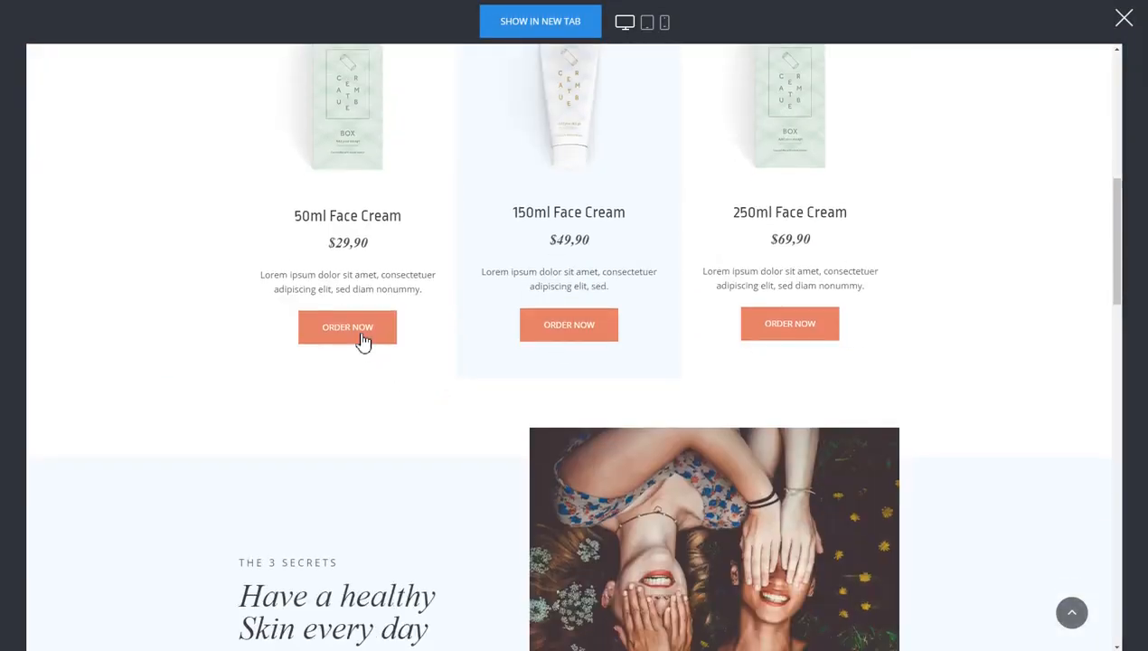
{"action": "left_click", "coordinate": [361, 336]}
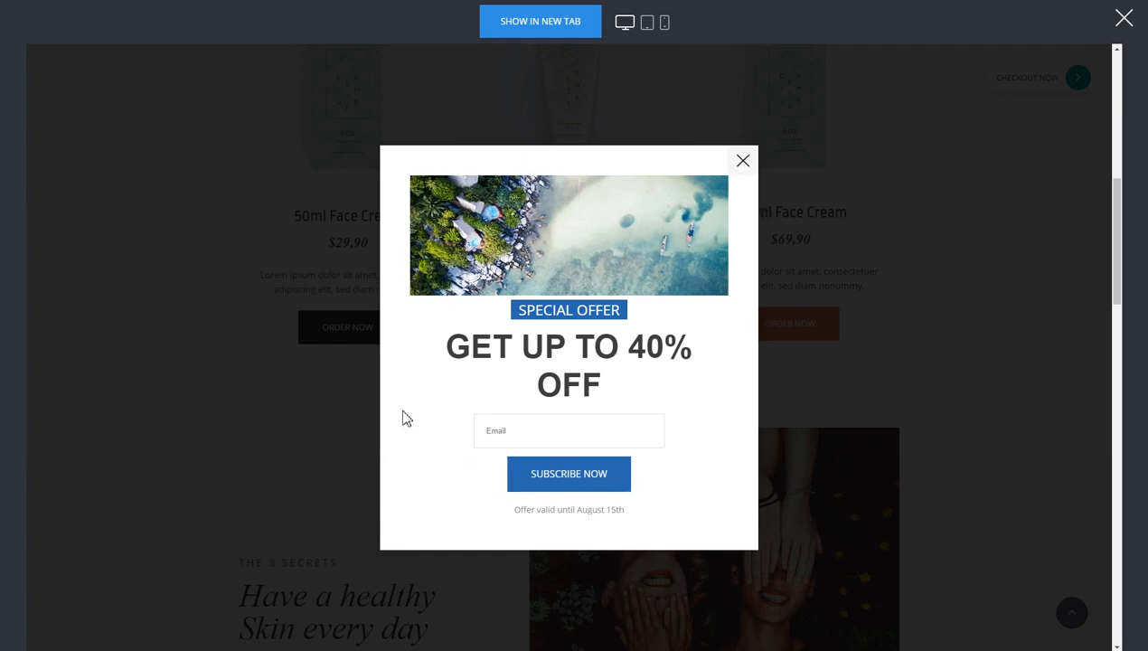
{"action": "left_click", "coordinate": [743, 161]}
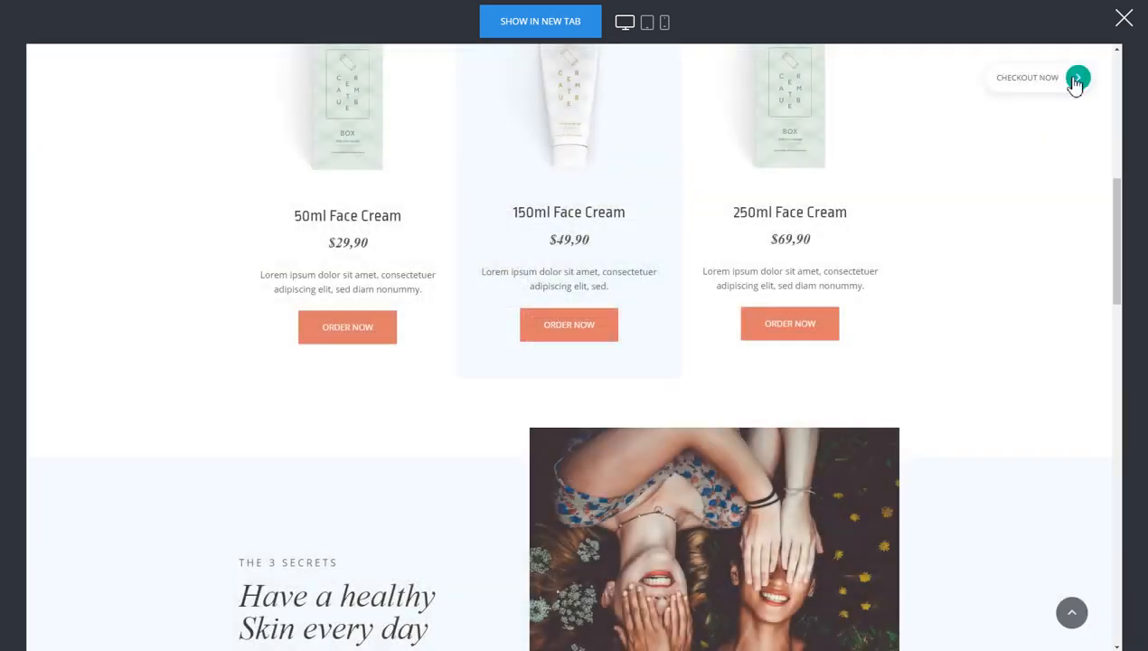
{"action": "left_click", "coordinate": [1123, 22]}
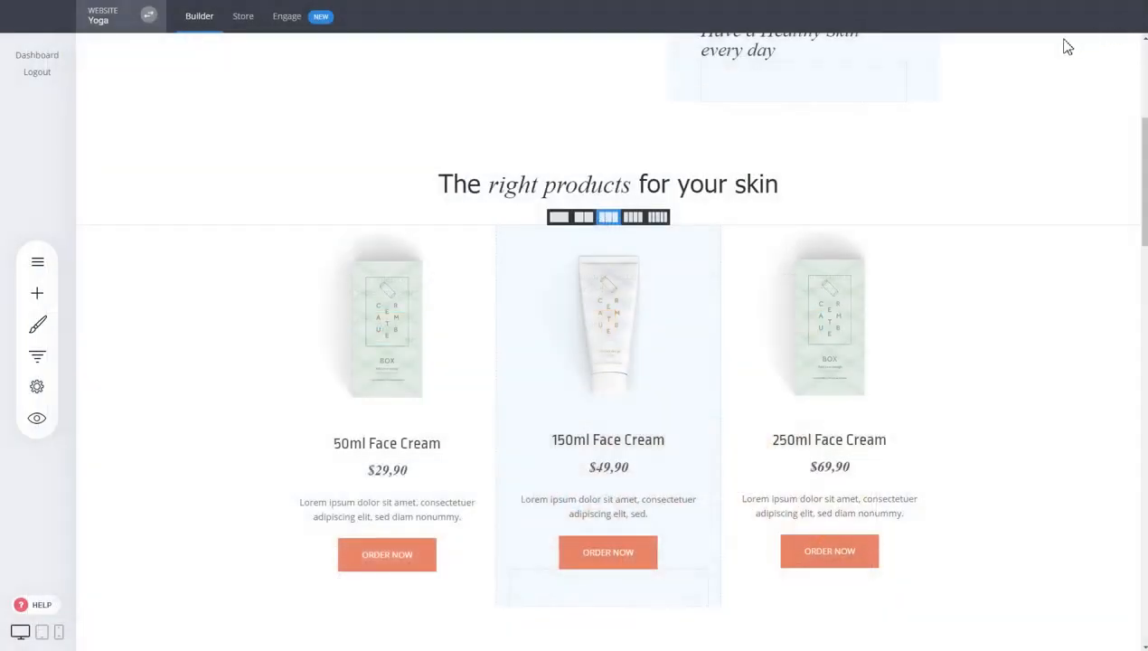
{"action": "left_click", "coordinate": [399, 561]}
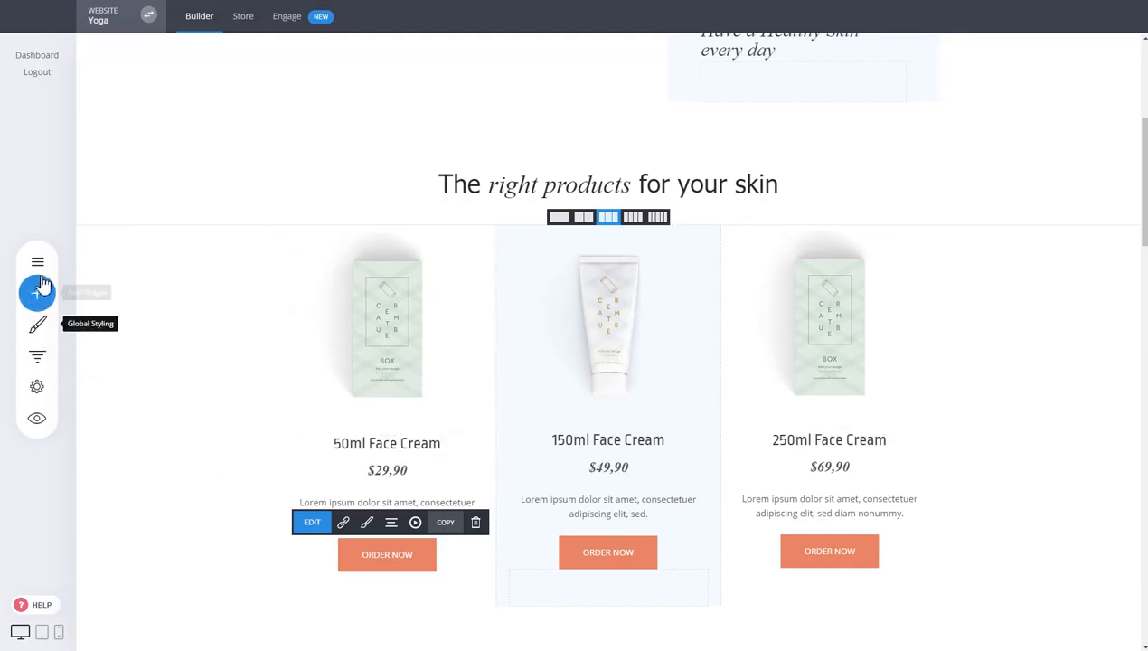
{"action": "left_click", "coordinate": [414, 563]}
{"action": "left_click", "coordinate": [175, 495]}
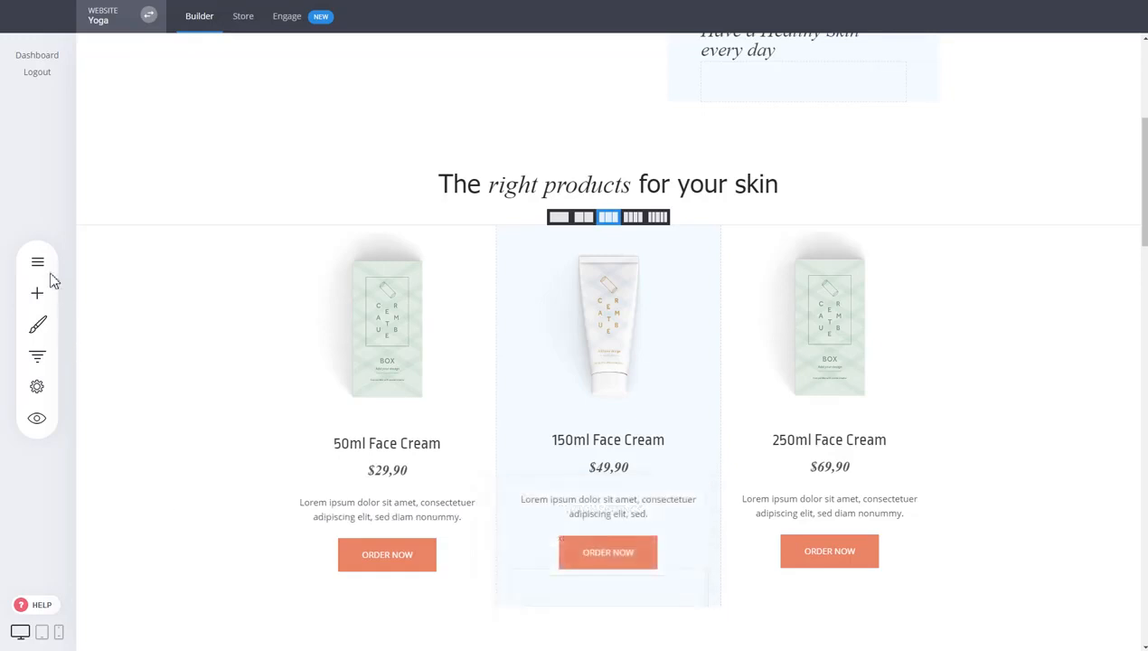
Open the first New popup from the website's popups and add a Store widget below its GET UP TO 40% OFF heading.
{"action": "left_click", "coordinate": [41, 268]}
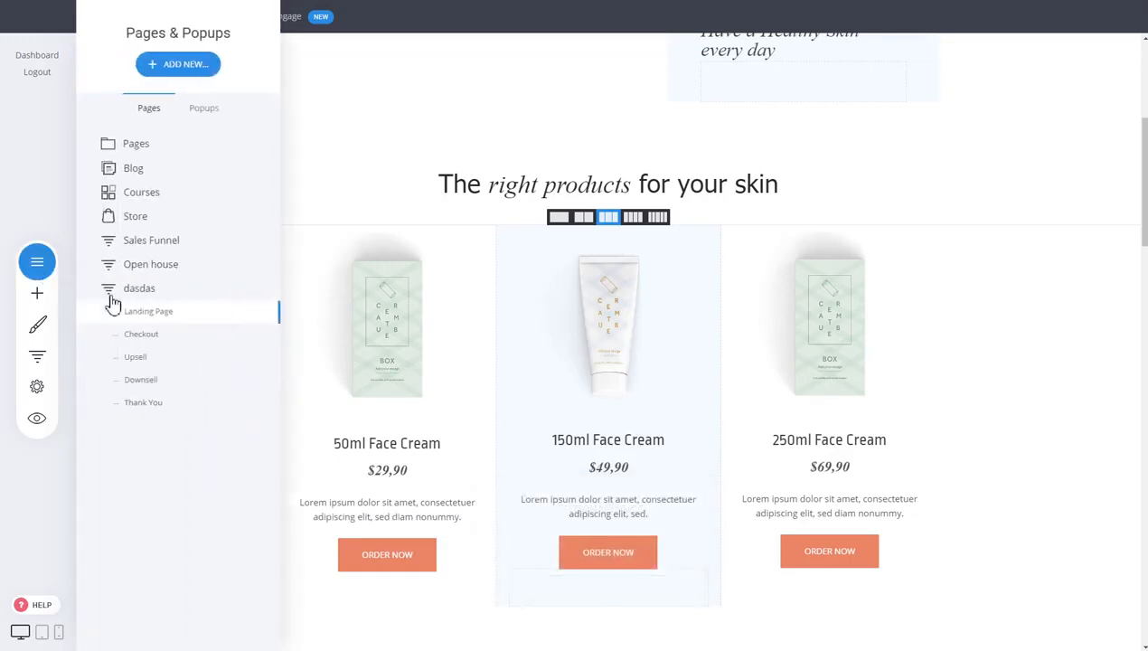
{"action": "left_click", "coordinate": [211, 115]}
{"action": "left_click", "coordinate": [192, 144]}
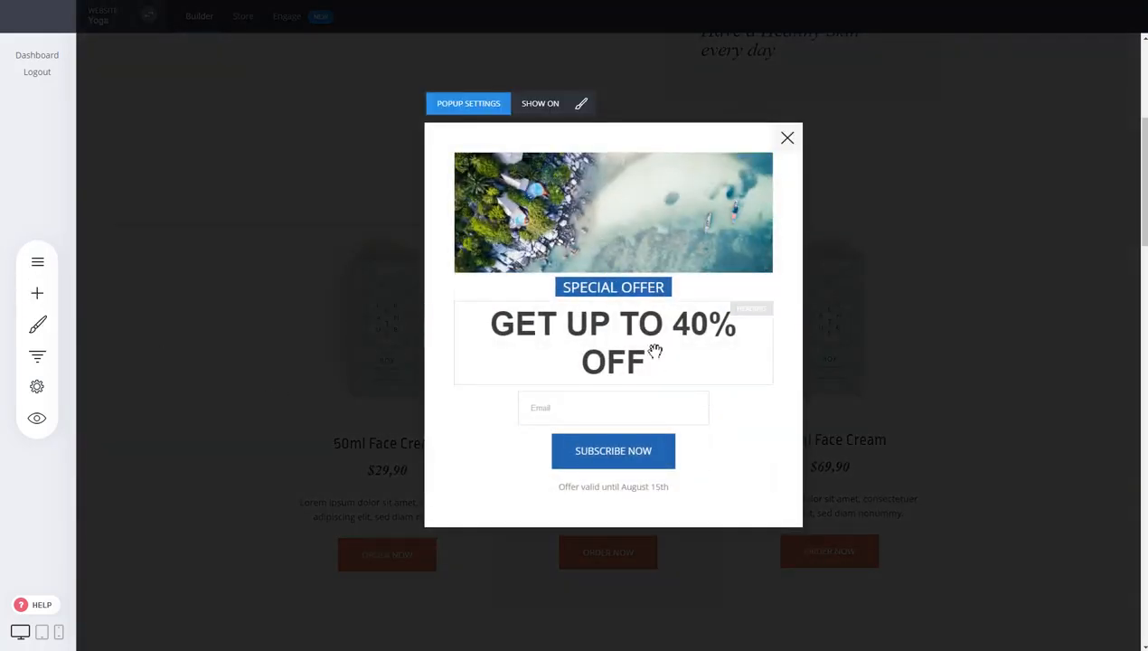
{"action": "left_click", "coordinate": [37, 293]}
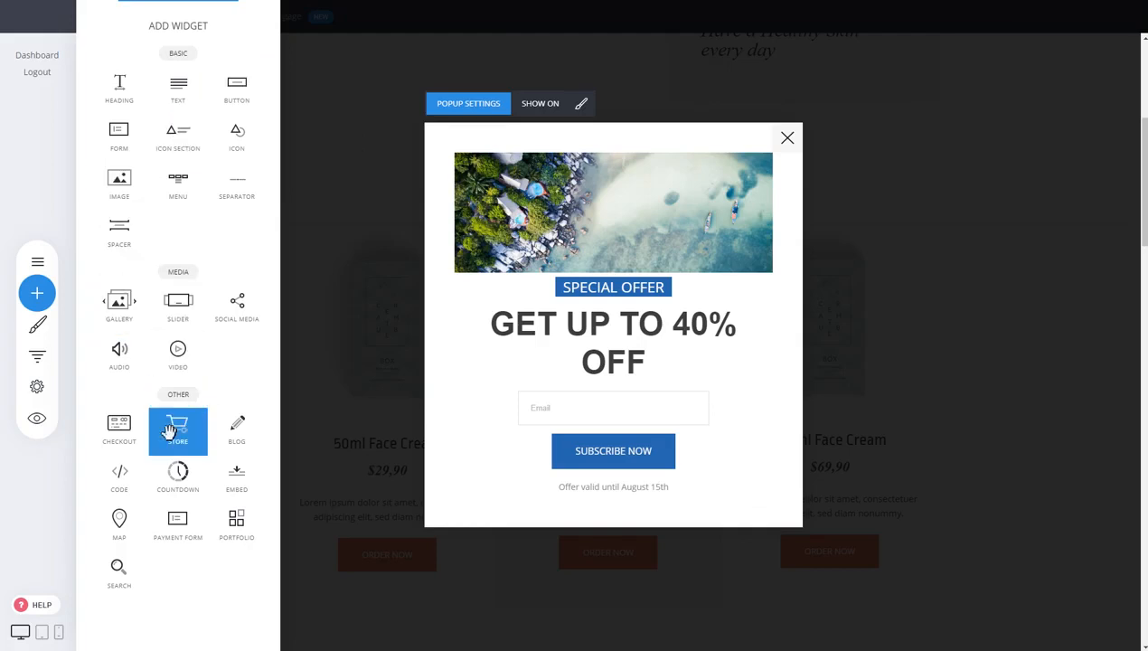
{"action": "left_click_drag", "start_coordinate": [174, 430], "coordinate": [686, 384]}
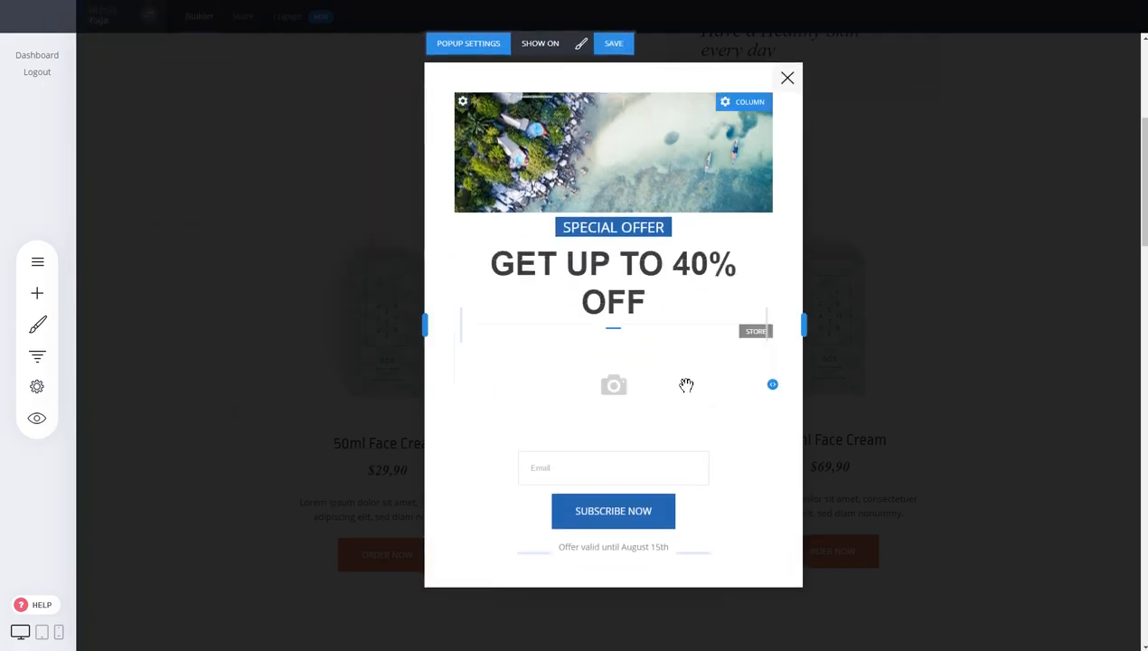
Set the popup's Store widget to show selected products, with Physical as the only product.
{"action": "left_click", "coordinate": [878, 352]}
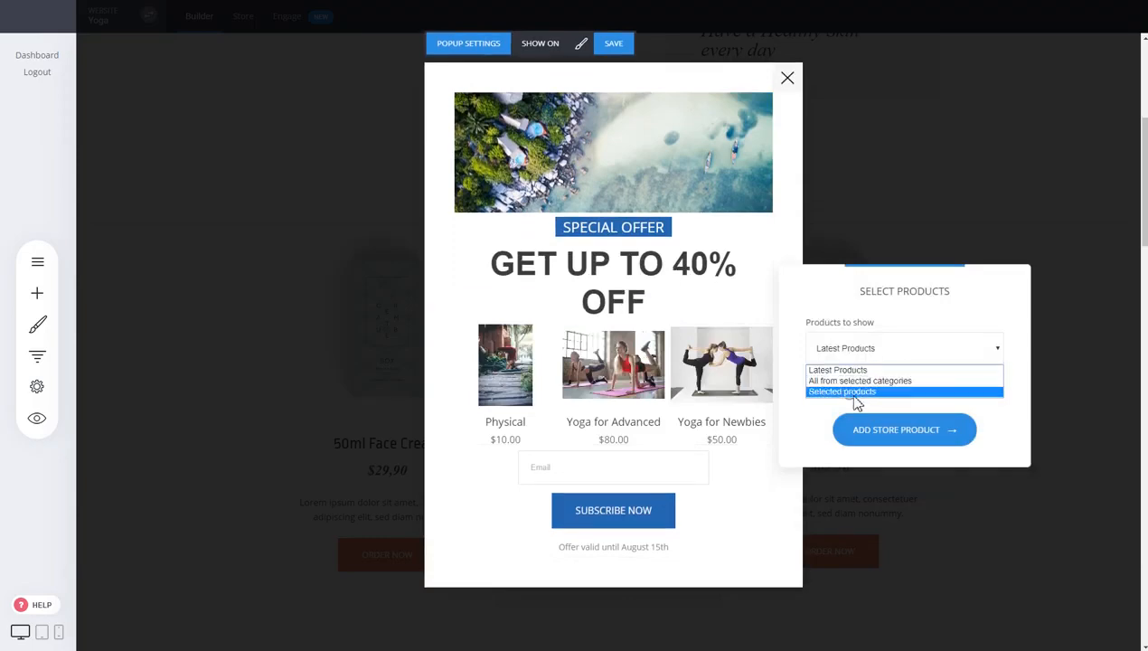
{"action": "left_click", "coordinate": [856, 396]}
{"action": "left_click", "coordinate": [881, 409]}
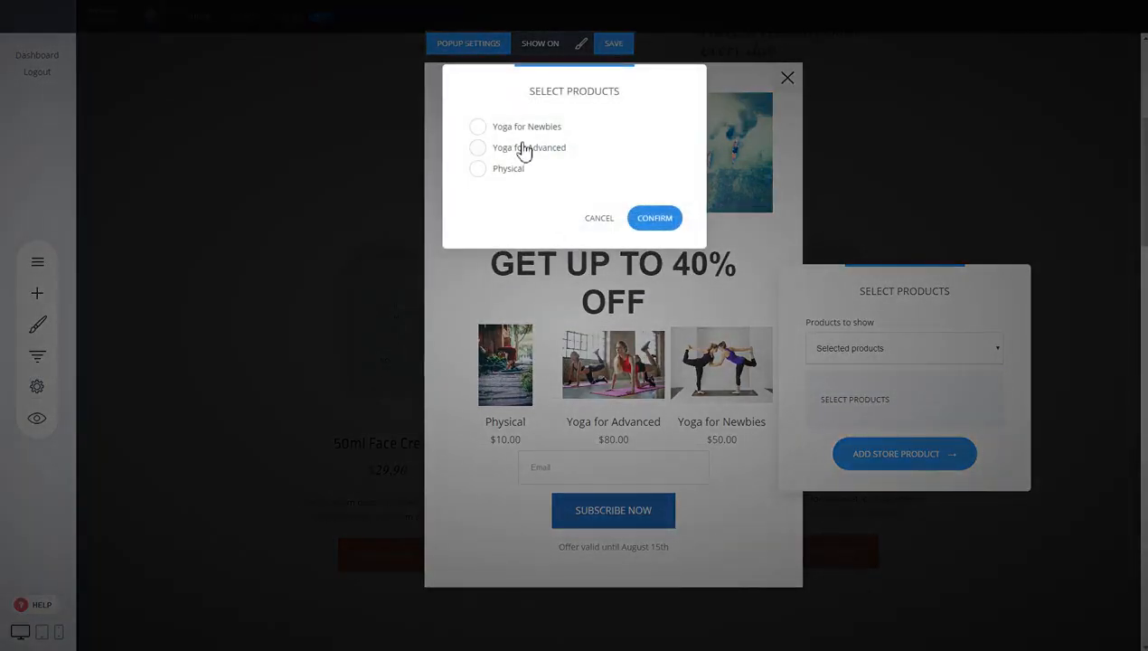
{"action": "left_click", "coordinate": [518, 171]}
{"action": "left_click", "coordinate": [654, 220]}
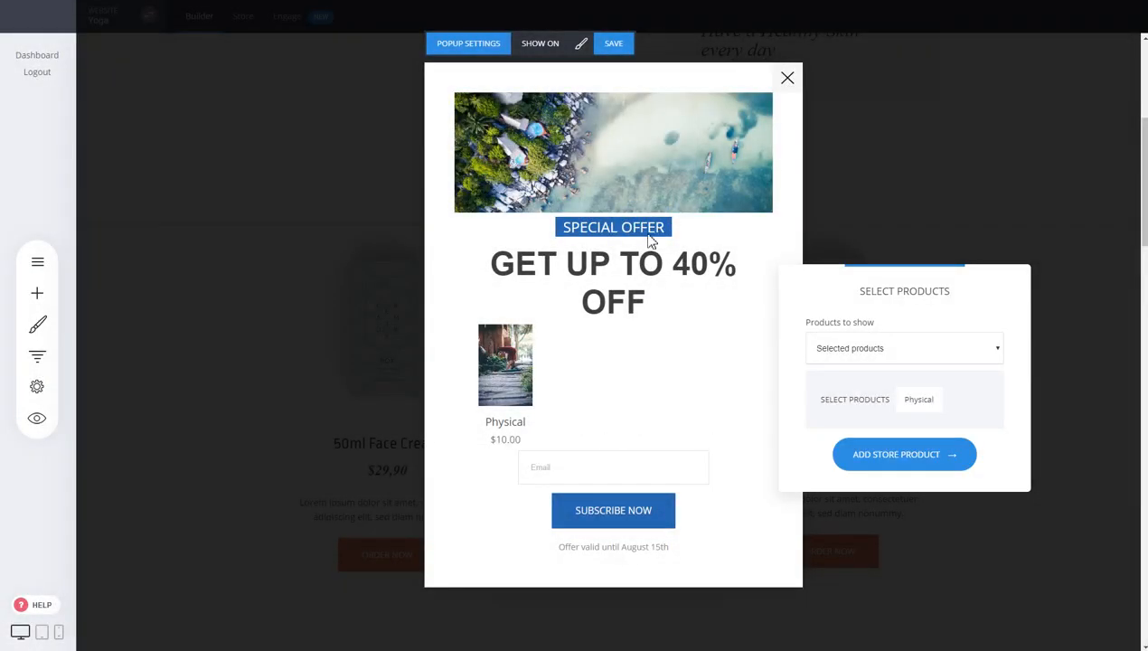
{"action": "left_click", "coordinate": [637, 418]}
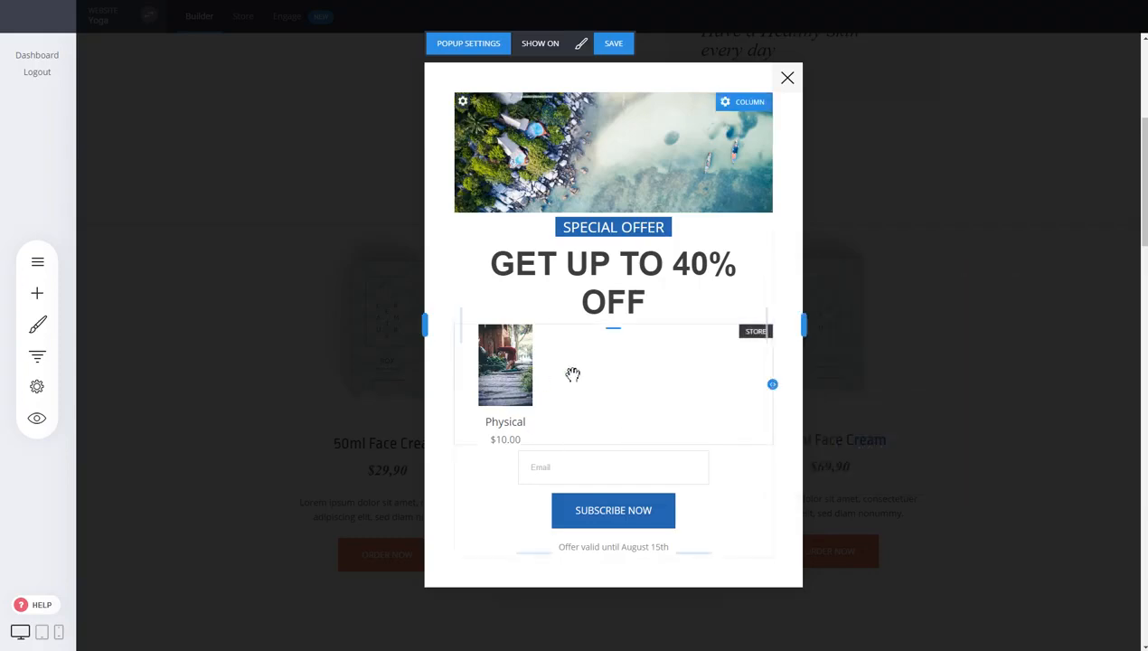
Delete the email subscription form from the popup and leave the popup, discarding the changes.
{"action": "left_click", "coordinate": [728, 433]}
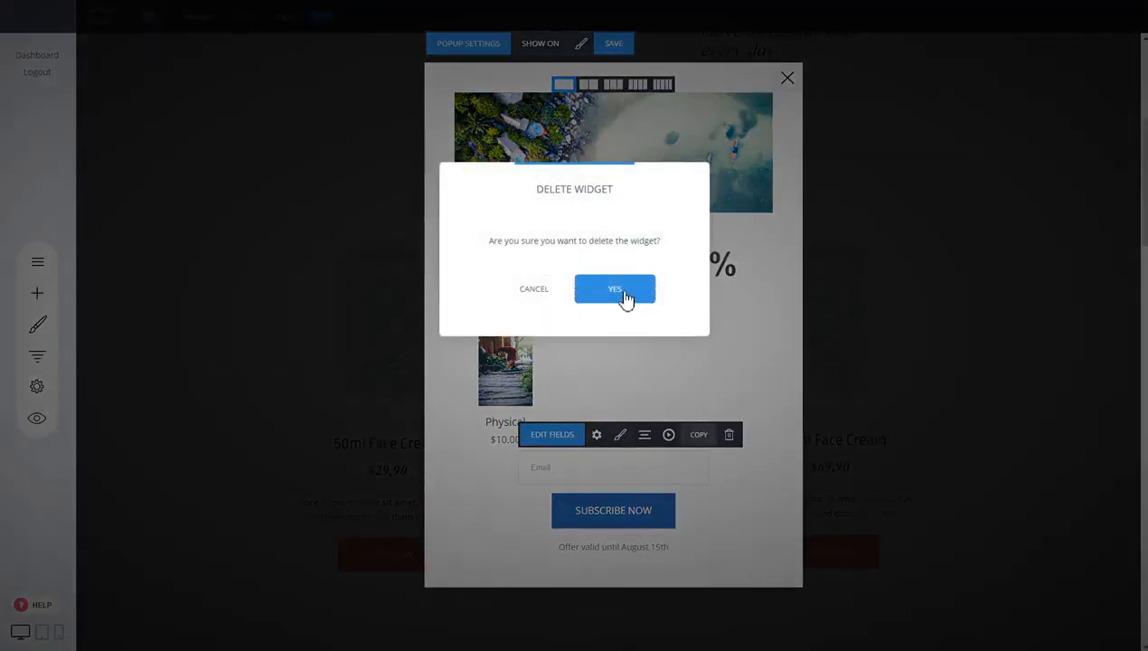
{"action": "left_click", "coordinate": [622, 291]}
{"action": "mouse_move", "coordinate": [649, 434]}
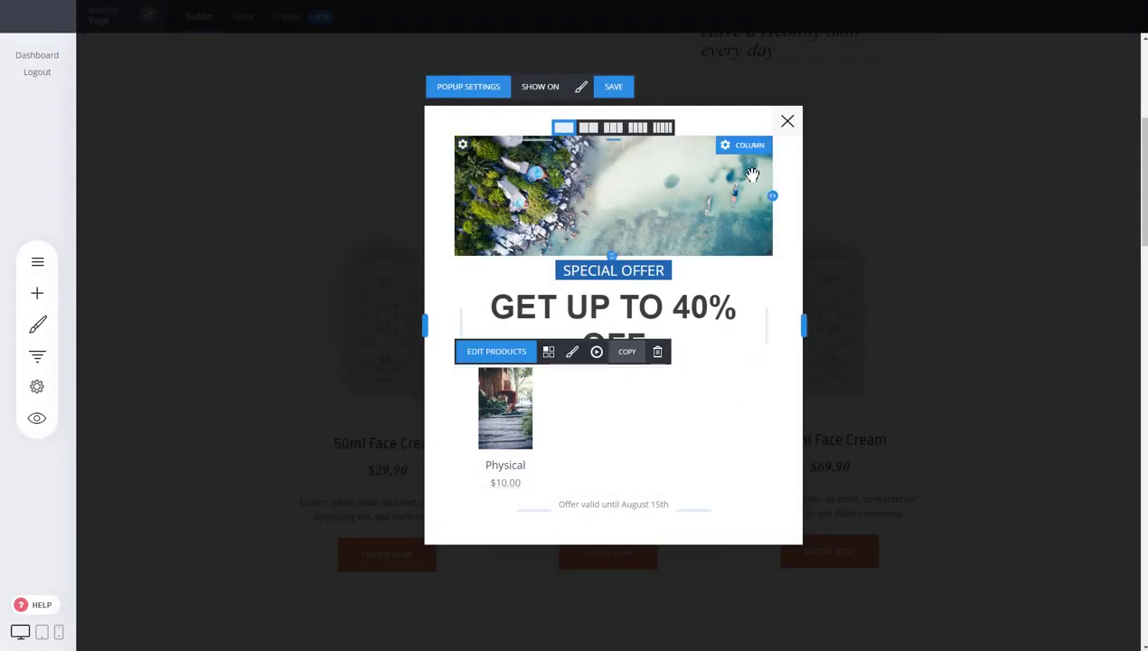
{"action": "left_click", "coordinate": [787, 121]}
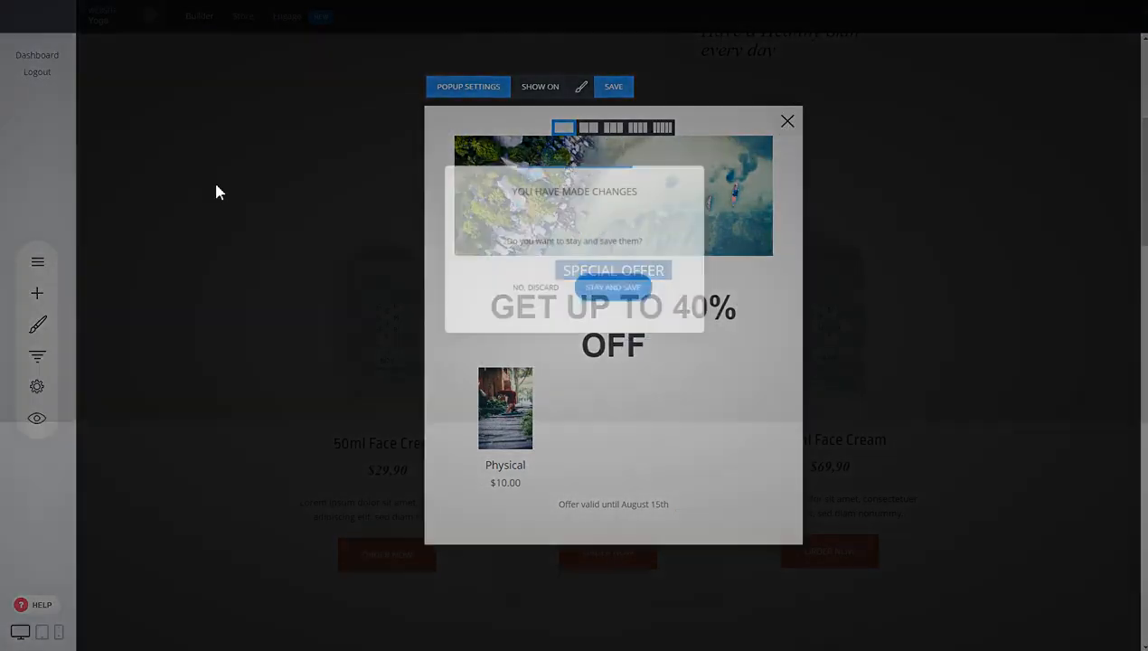
{"action": "left_click", "coordinate": [539, 290]}
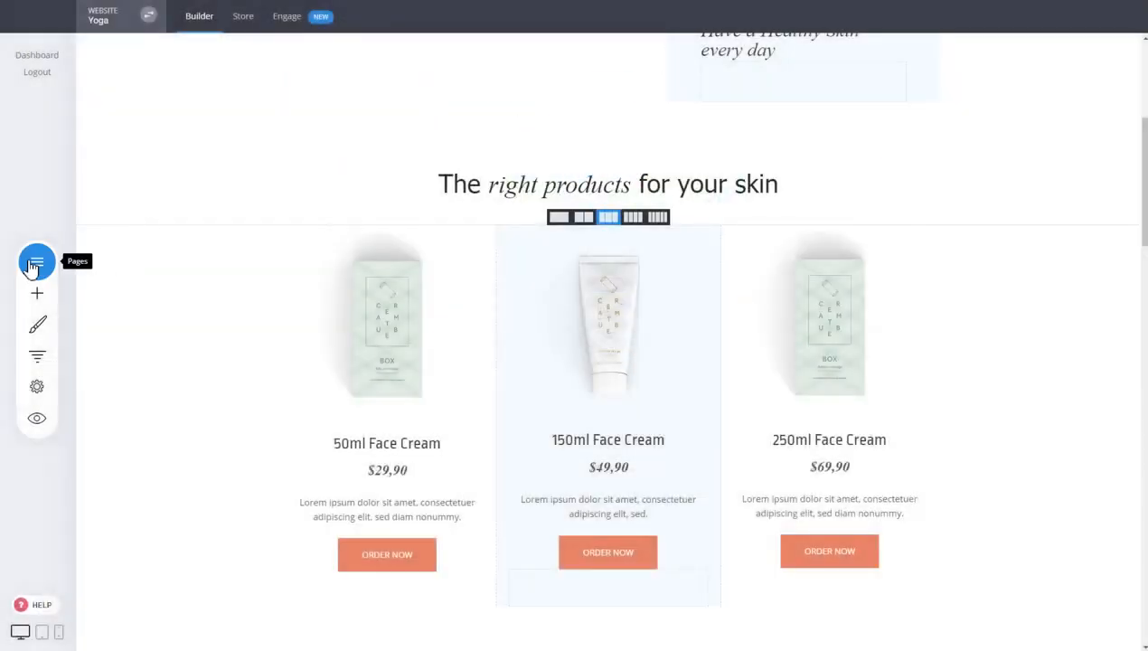
Review the website's list of popups and leave it.
{"action": "left_click", "coordinate": [37, 261]}
{"action": "left_click", "coordinate": [204, 109]}
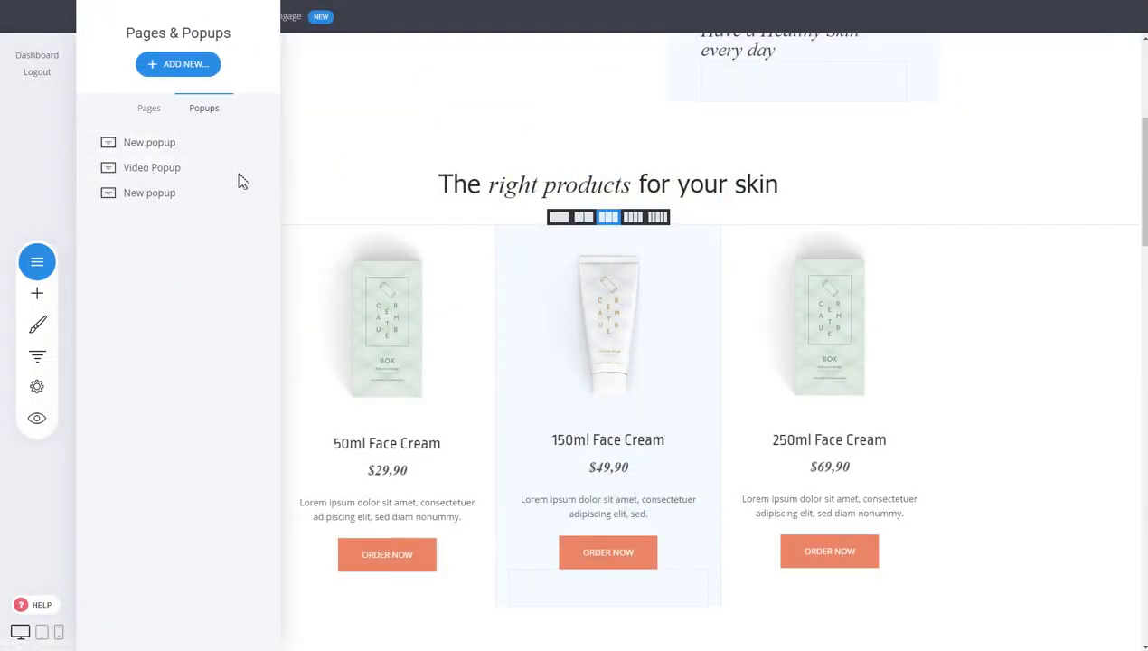
{"action": "left_click", "coordinate": [933, 215]}
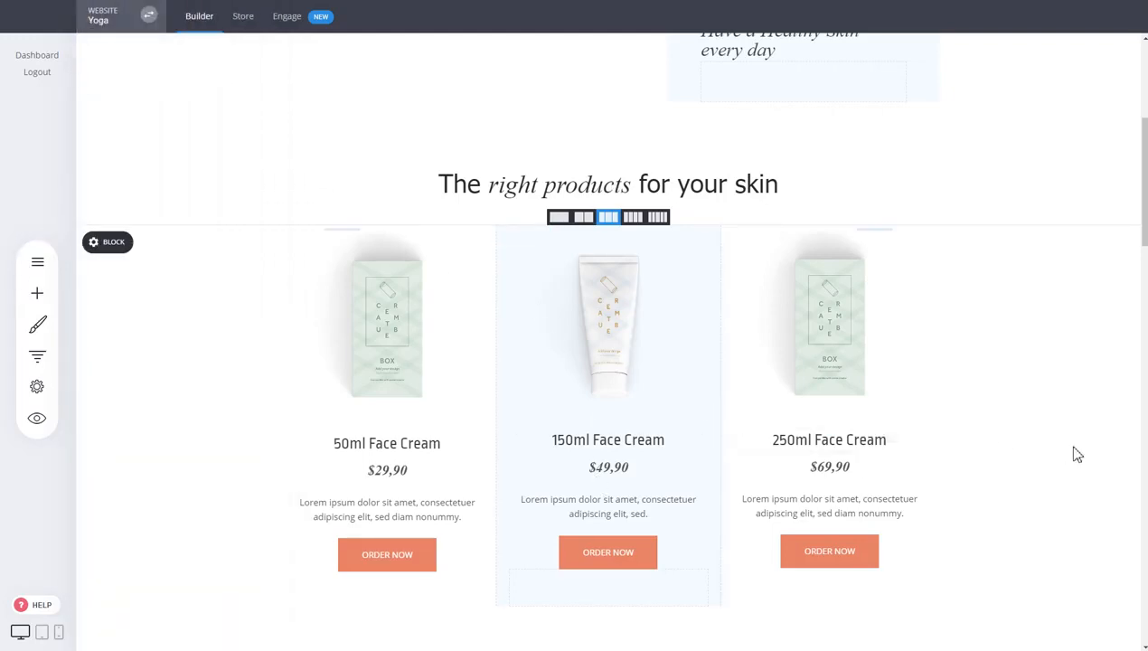
Review the dasdas funnel's steps with their upsell and downsell goals, and leave the funnel controls.
{"action": "scroll", "coordinate": [1077, 454], "scroll_direction": "down", "scroll_amount": 3}
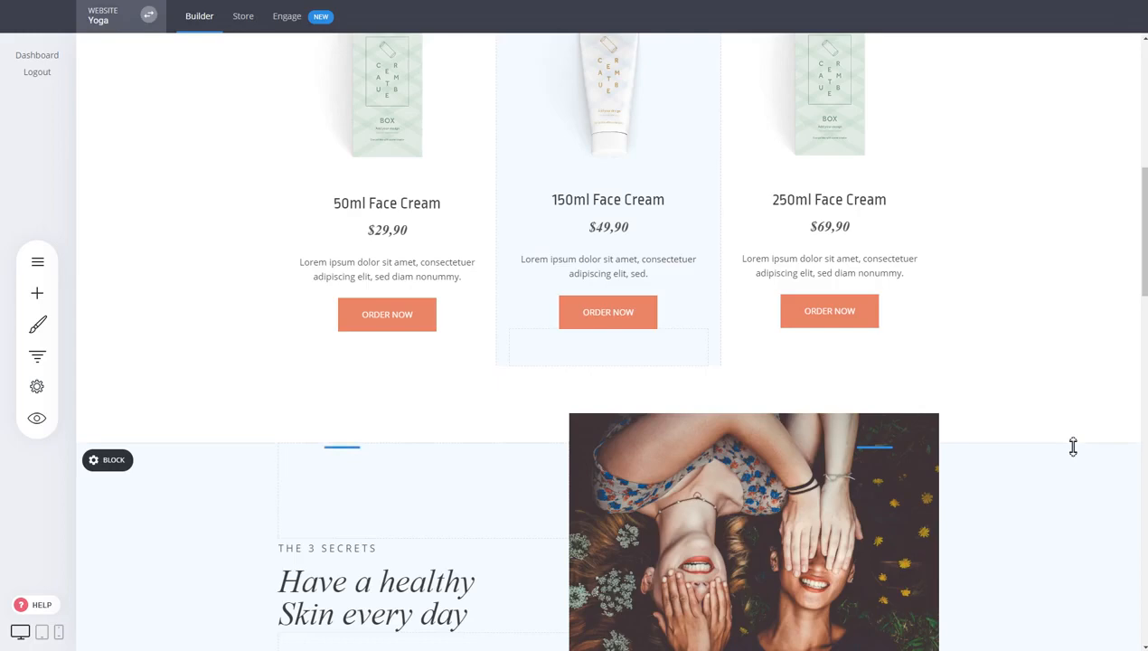
{"action": "scroll", "coordinate": [1073, 450], "scroll_direction": "up", "scroll_amount": 5}
{"action": "scroll", "coordinate": [1073, 454], "scroll_direction": "up", "scroll_amount": 3}
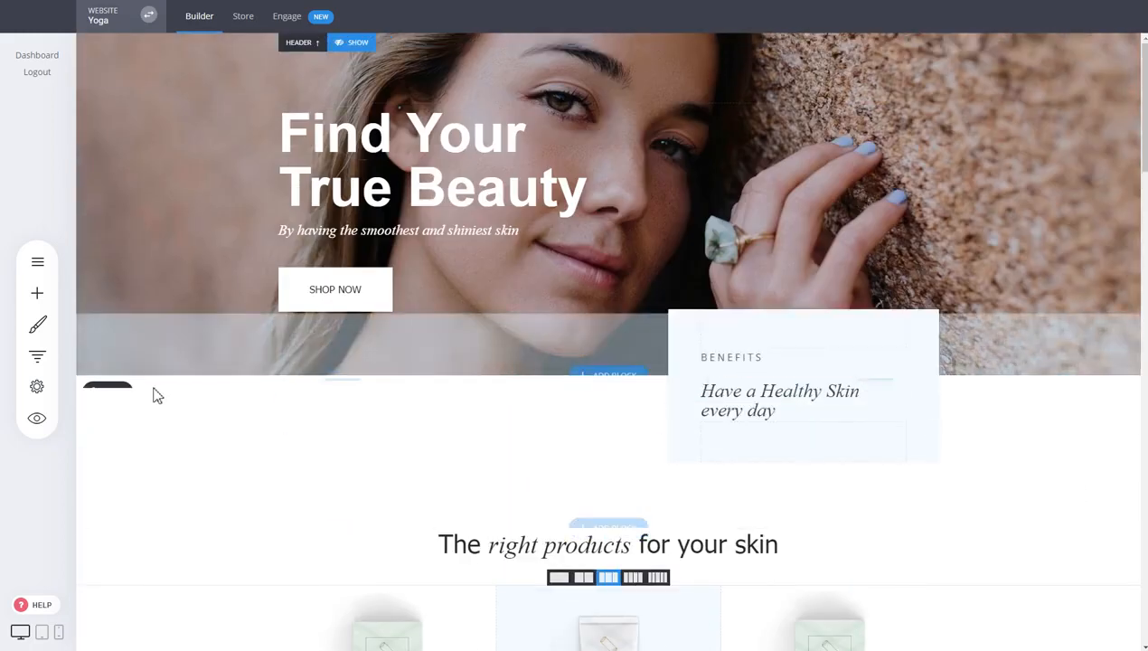
{"action": "left_click", "coordinate": [38, 360]}
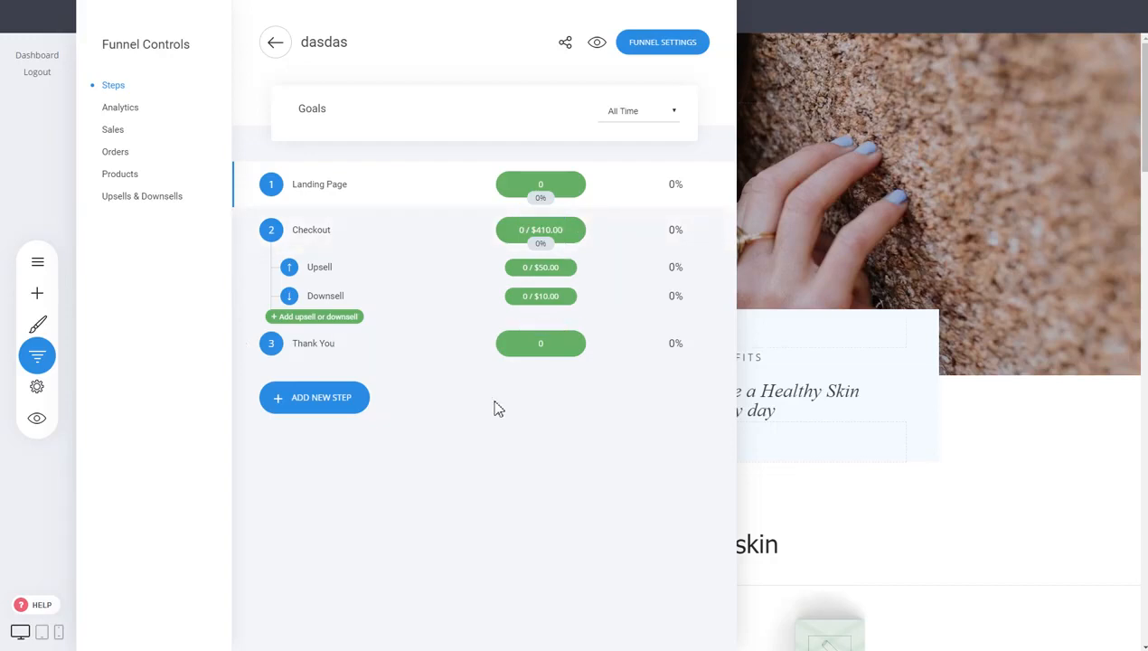
{"action": "left_click", "coordinate": [920, 335]}
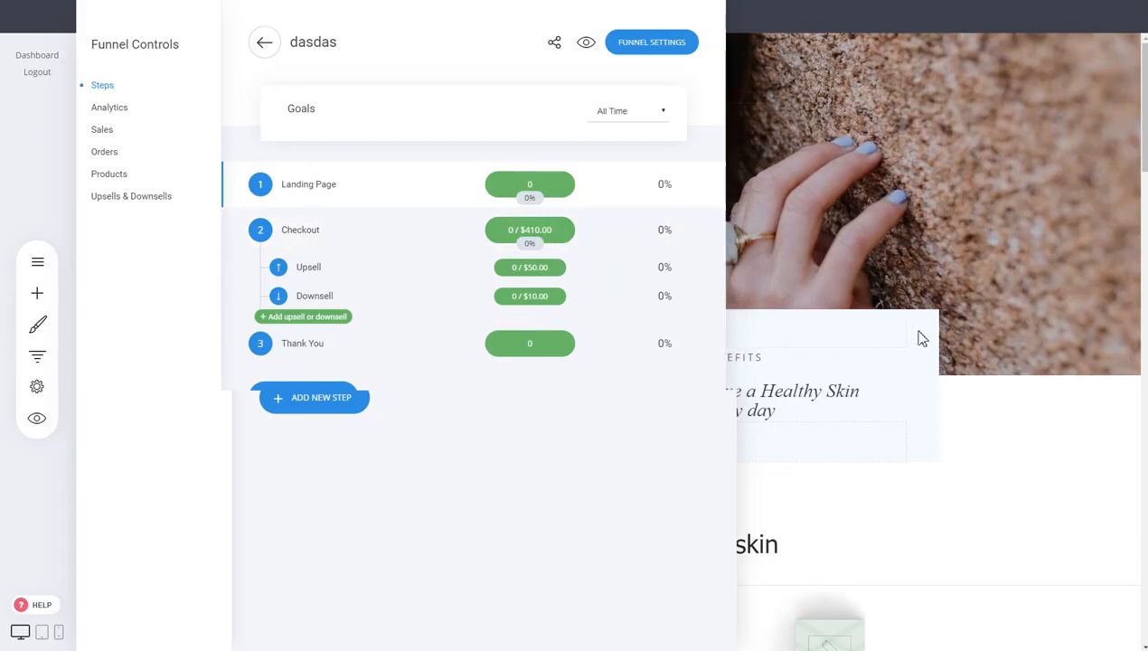
{"action": "scroll", "coordinate": [791, 310], "scroll_direction": "down", "scroll_amount": 3}
{"action": "scroll", "coordinate": [837, 301], "scroll_direction": "up", "scroll_amount": 3}
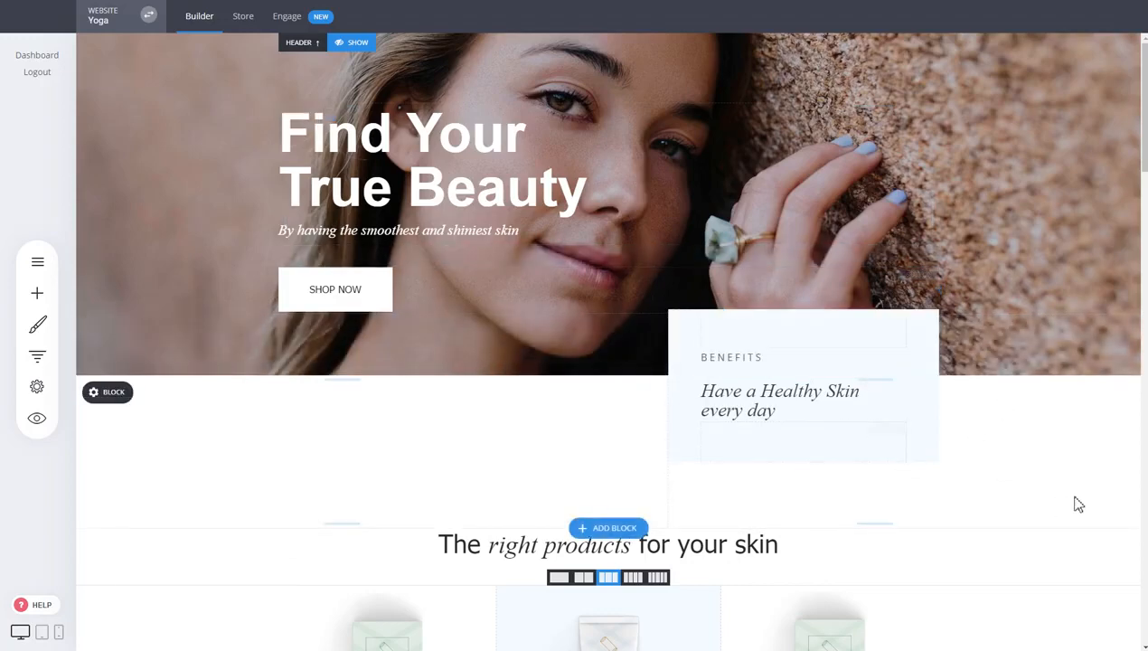
{"action": "scroll", "coordinate": [1097, 475], "scroll_direction": "down", "scroll_amount": 3}
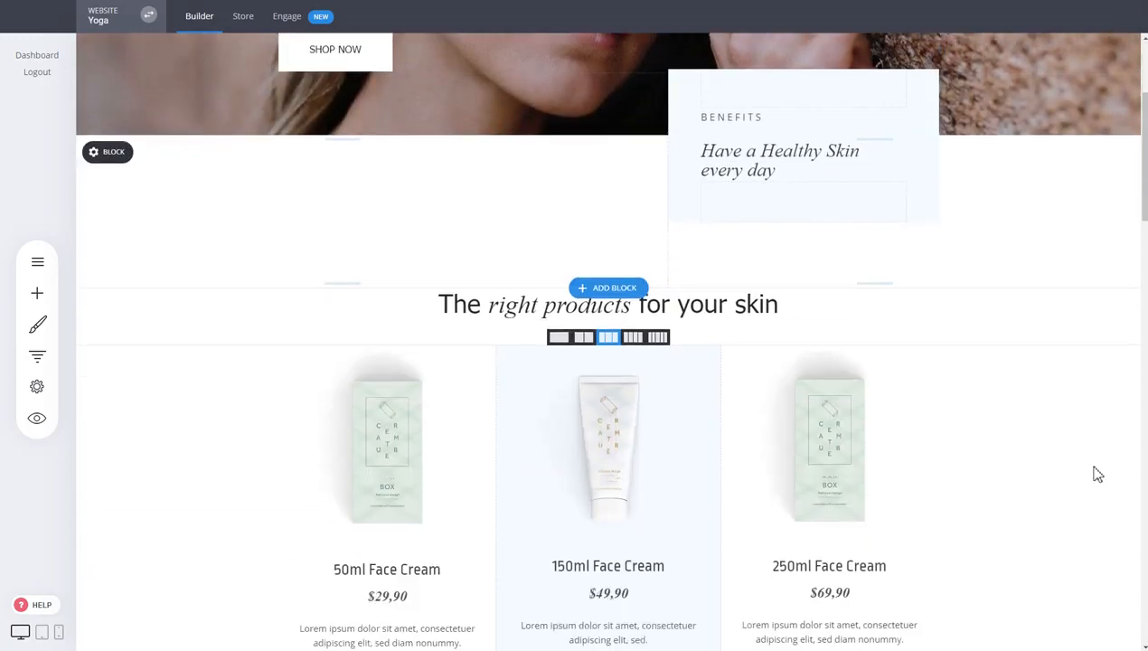
{"action": "scroll", "coordinate": [1096, 474], "scroll_direction": "down", "scroll_amount": 3}
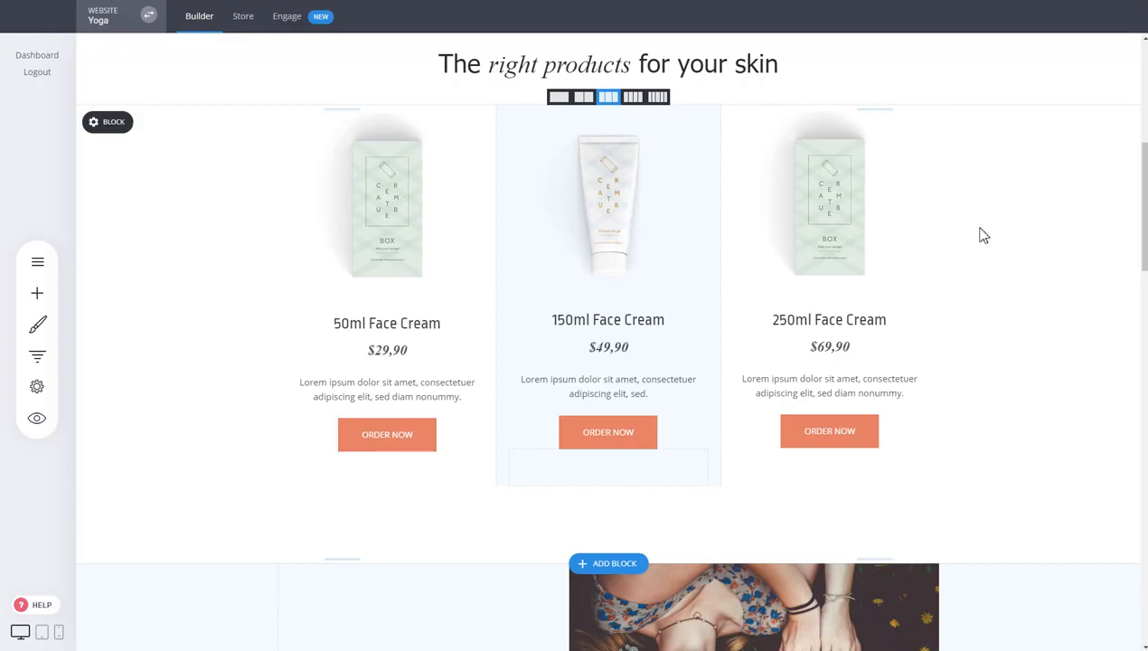
{"action": "scroll", "coordinate": [984, 235], "scroll_direction": "up", "scroll_amount": 5}
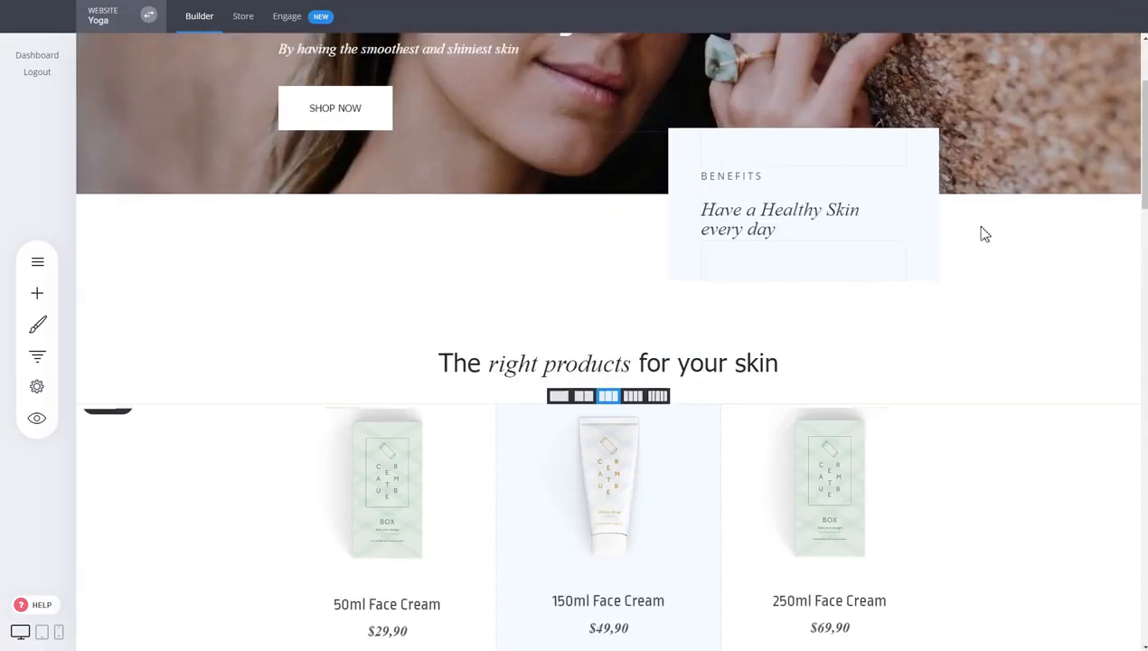